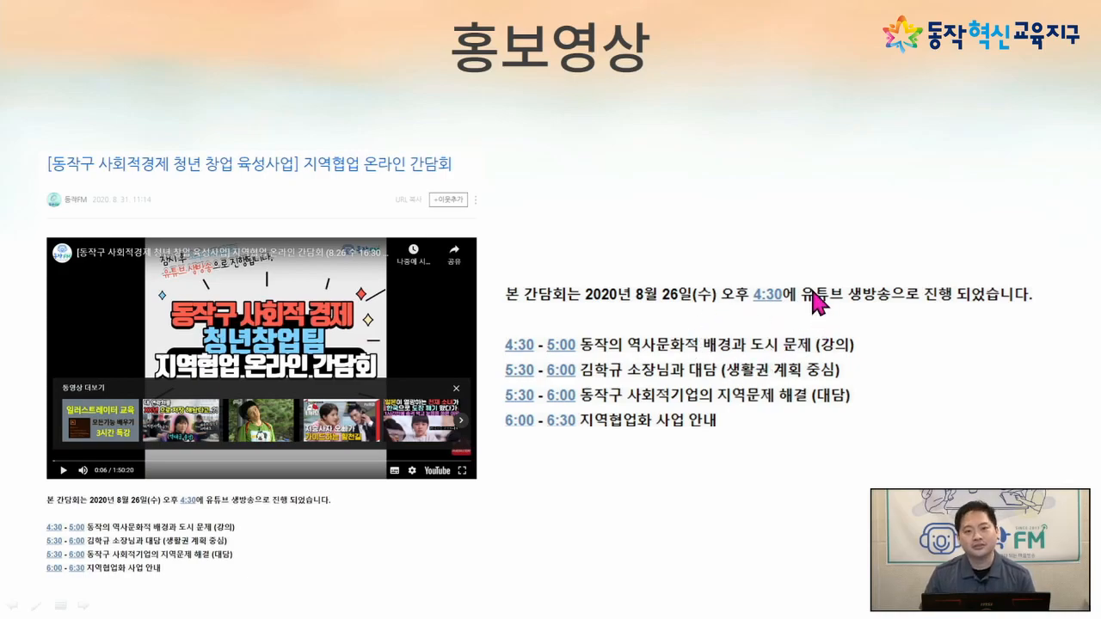
# - Leave the slide show, switch to HitFilm Express and create a 1080p Full HD @ 25 fps project with a one-minute duration
pyautogui.press('Escape')
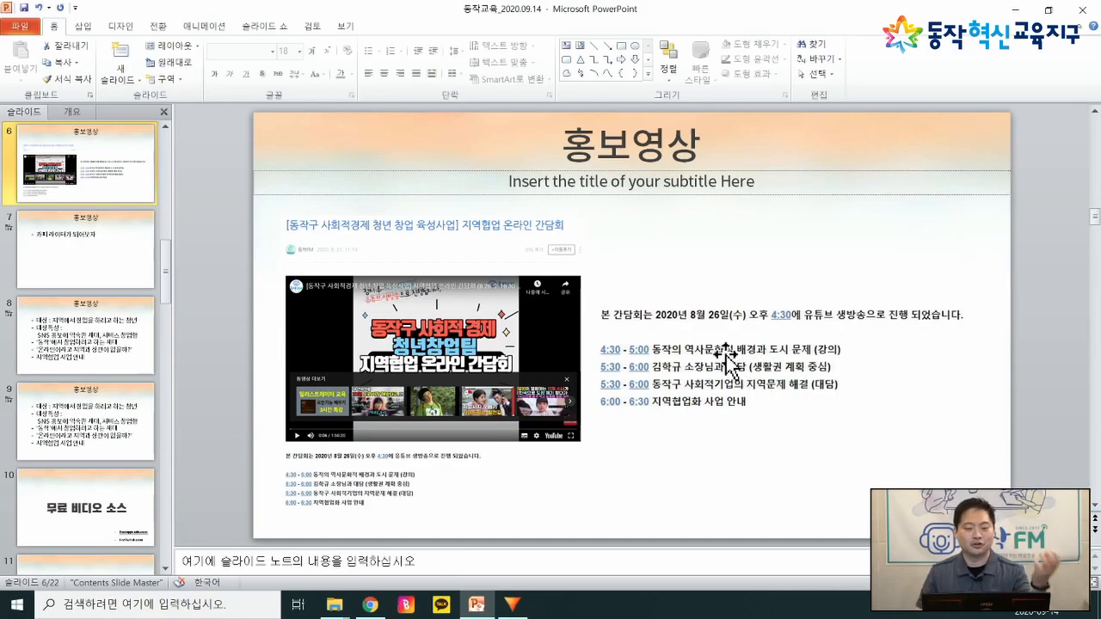
pyautogui.click(514, 605)
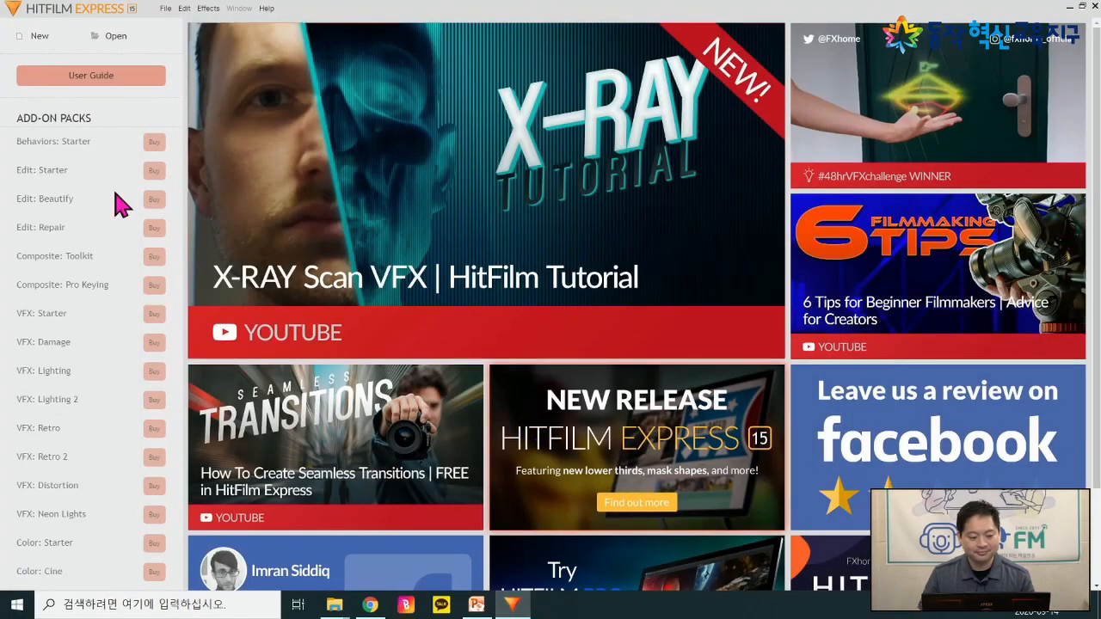
pyautogui.click(40, 39)
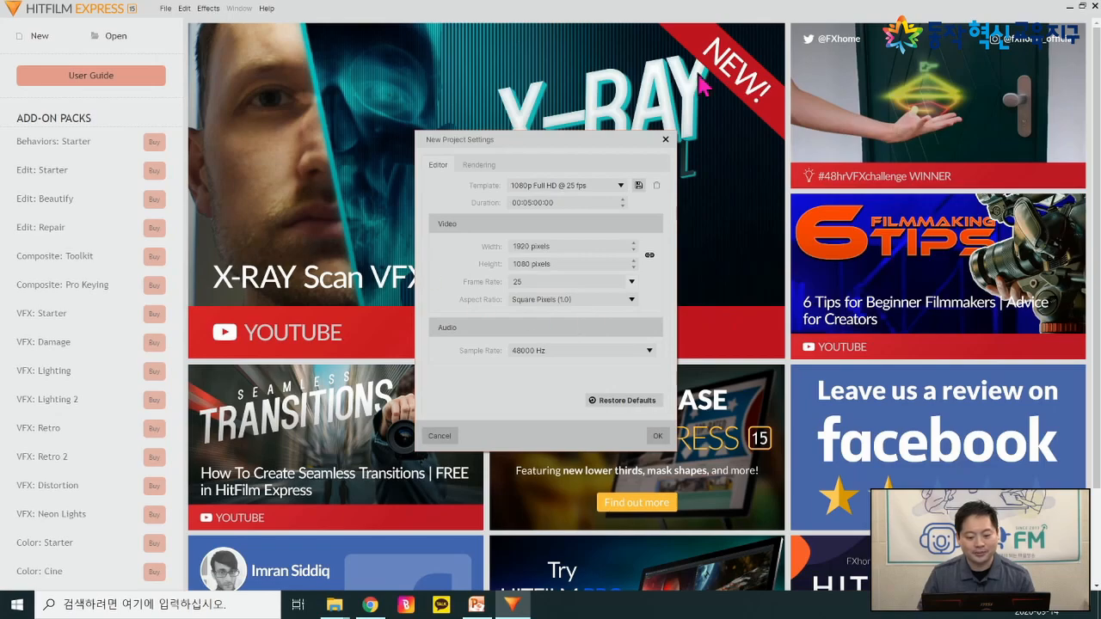
pyautogui.click(551, 202)
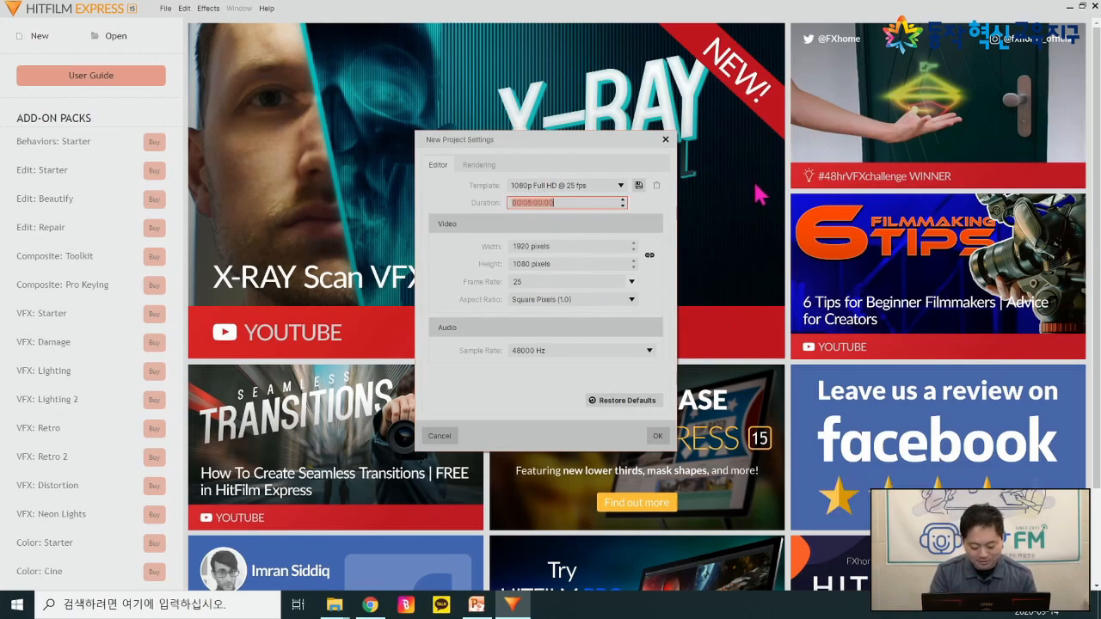
pyautogui.write('01;00;')
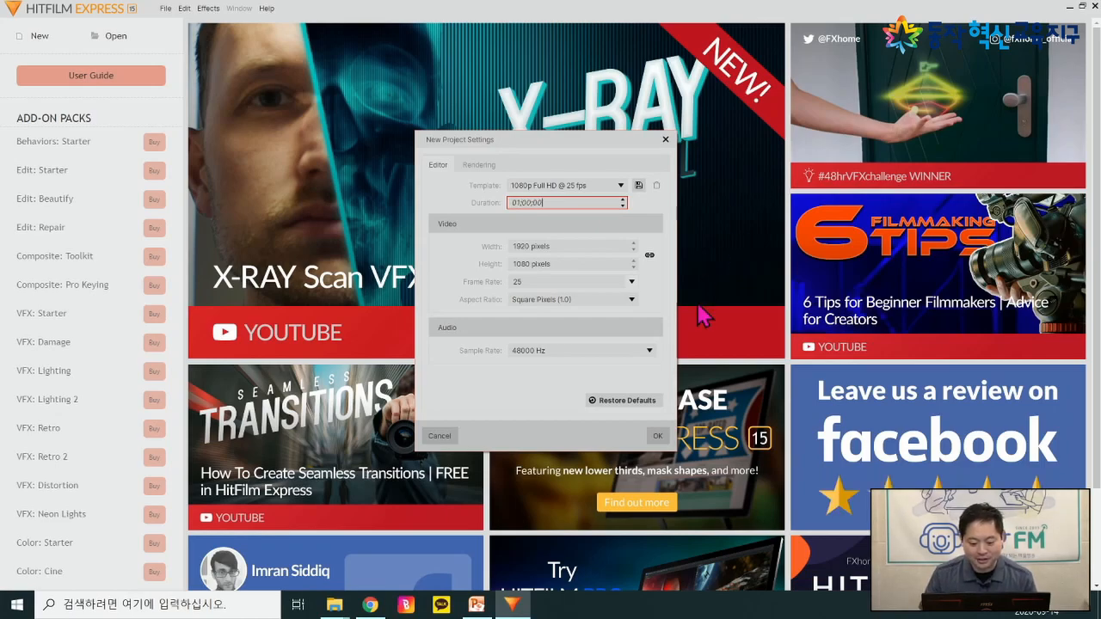
pyautogui.click(657, 435)
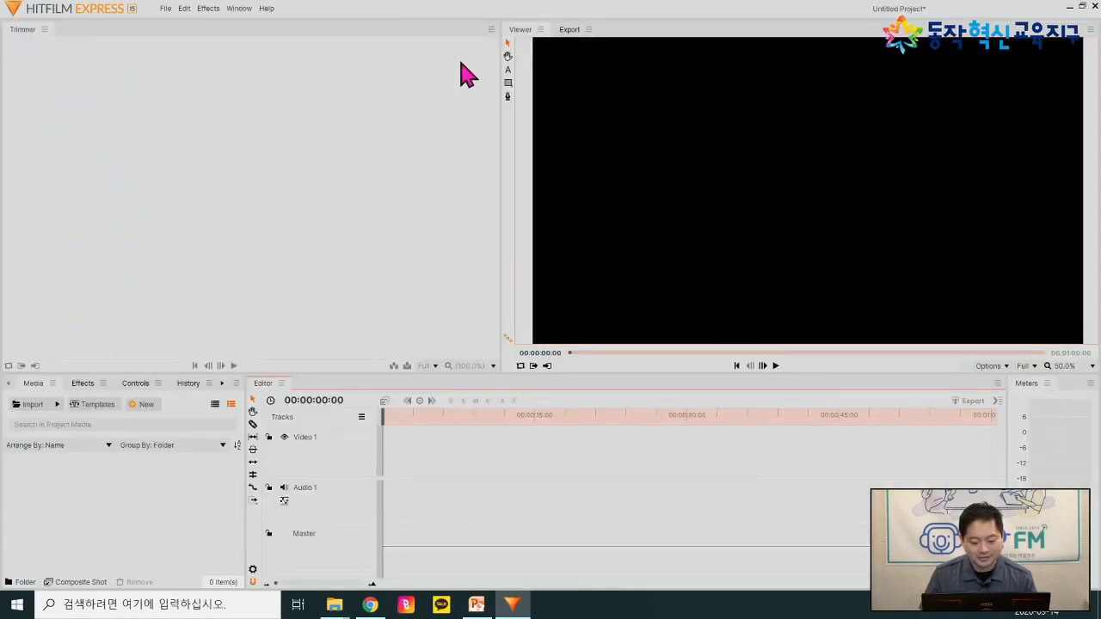
# - Import the Drunken Countess - Verified Picasso audio and the 동작 FM image from the desktop folder 홍보 영상 샘플
pyautogui.rightClick(98, 484)
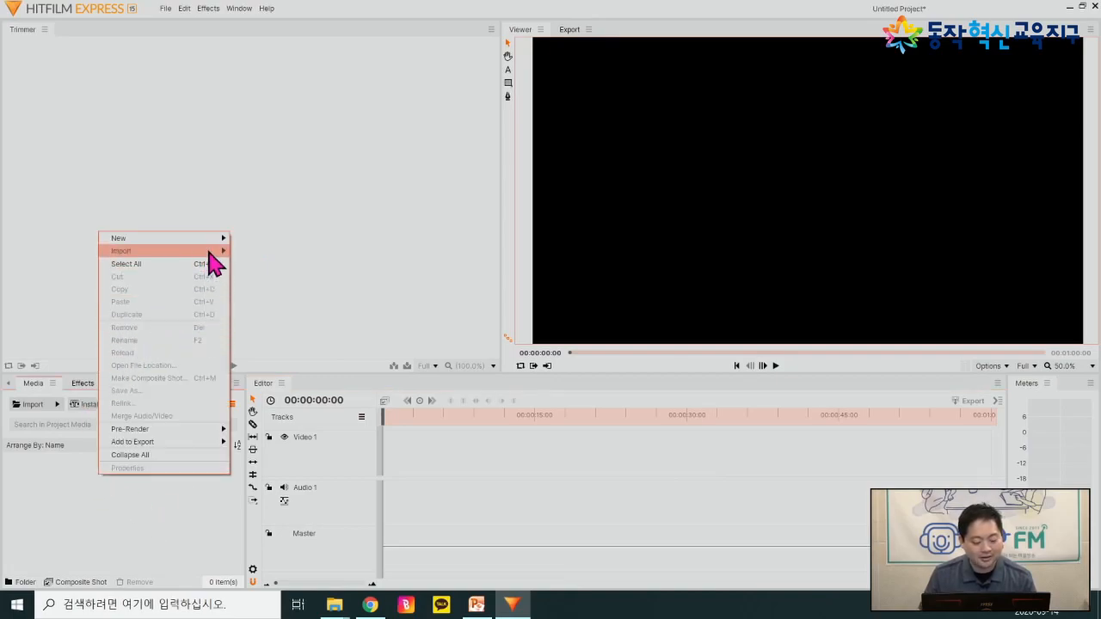
pyautogui.moveTo(211, 252)
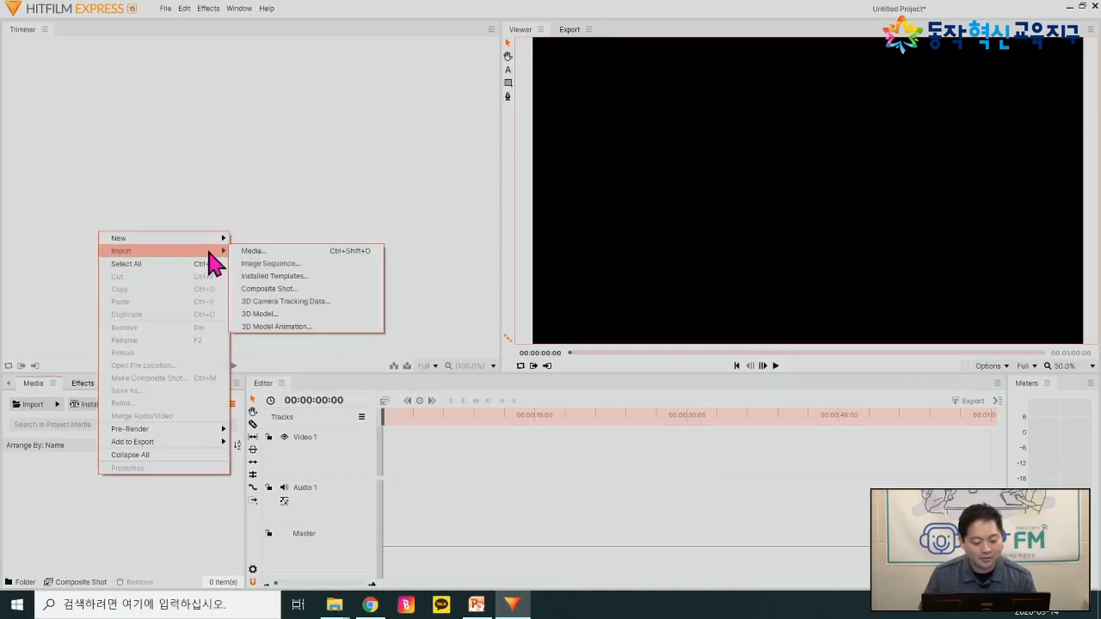
pyautogui.click(262, 252)
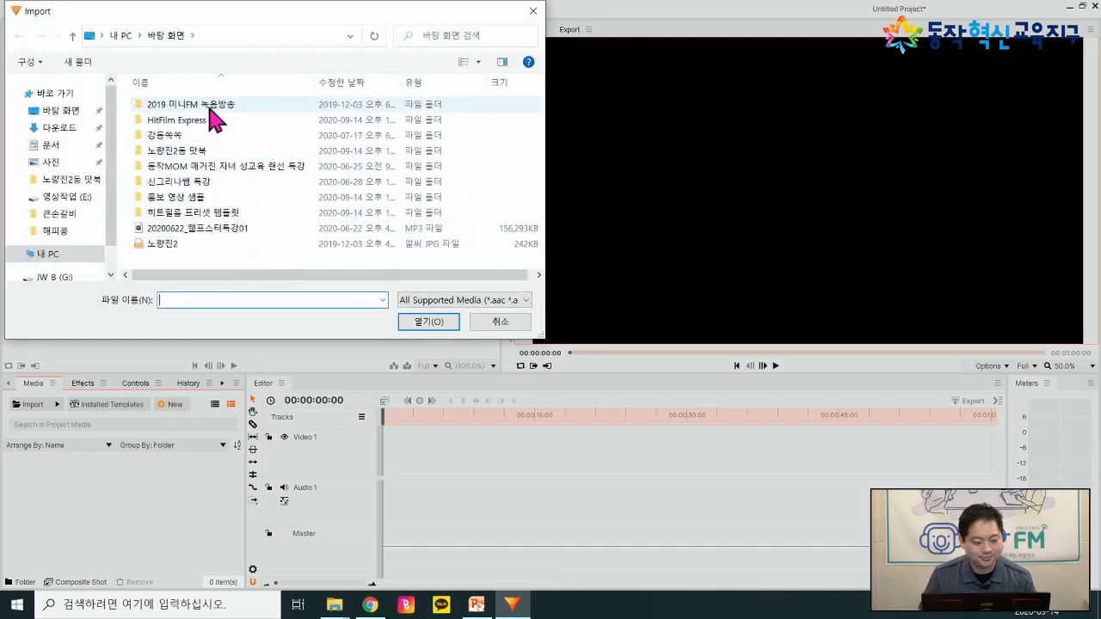
pyautogui.doubleClick(218, 198)
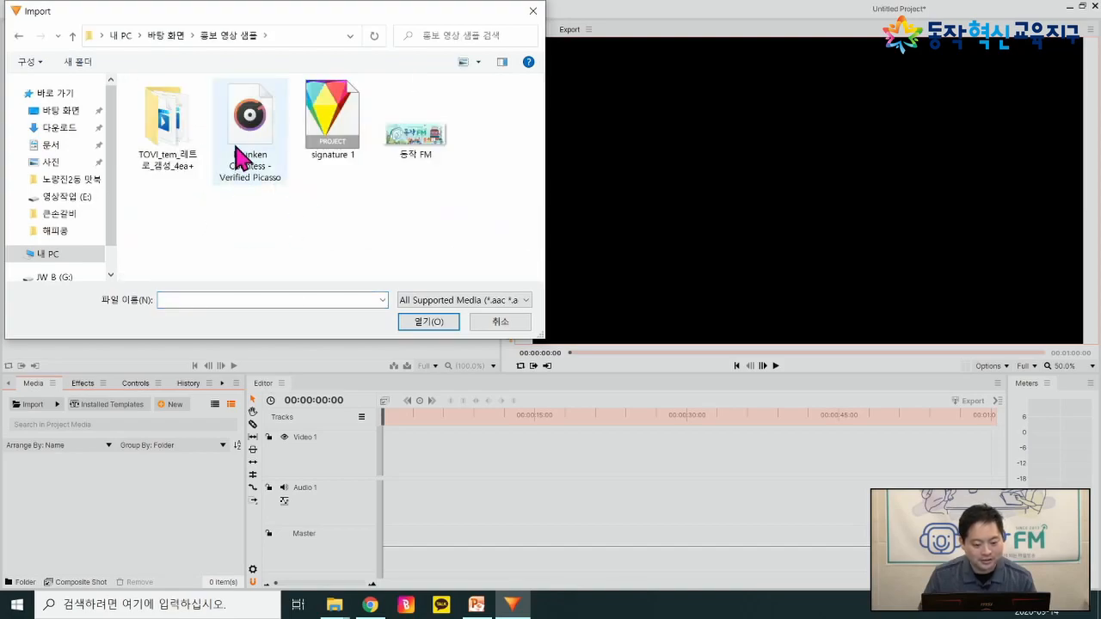
pyautogui.click(240, 156)
pyautogui.keyDown('ctrl'); pyautogui.click(439, 138); pyautogui.keyUp('ctrl')
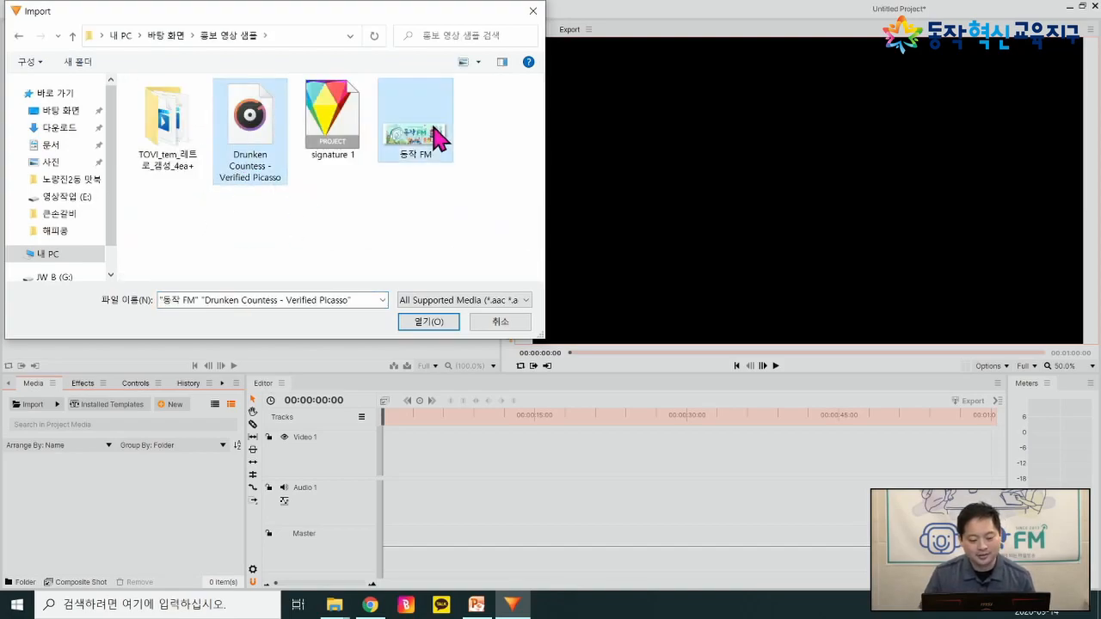
pyautogui.click(435, 323)
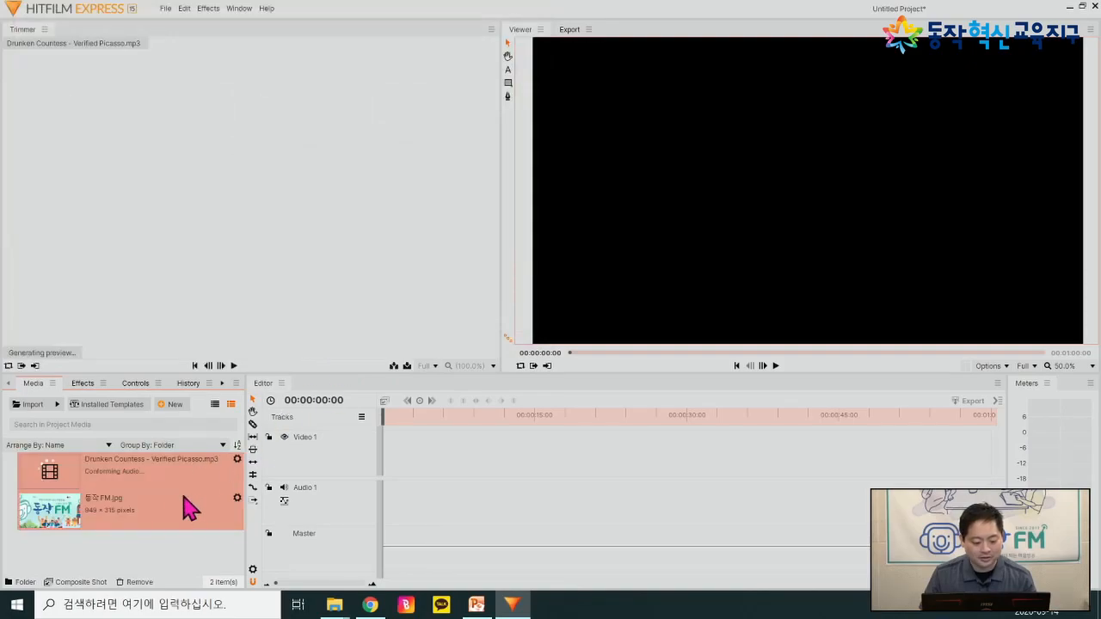
# - Start another media import and open the TOVI_tem_레트로_갬성_4ea+ folder inside 홍보 영상 샘플
pyautogui.rightClick(111, 546)
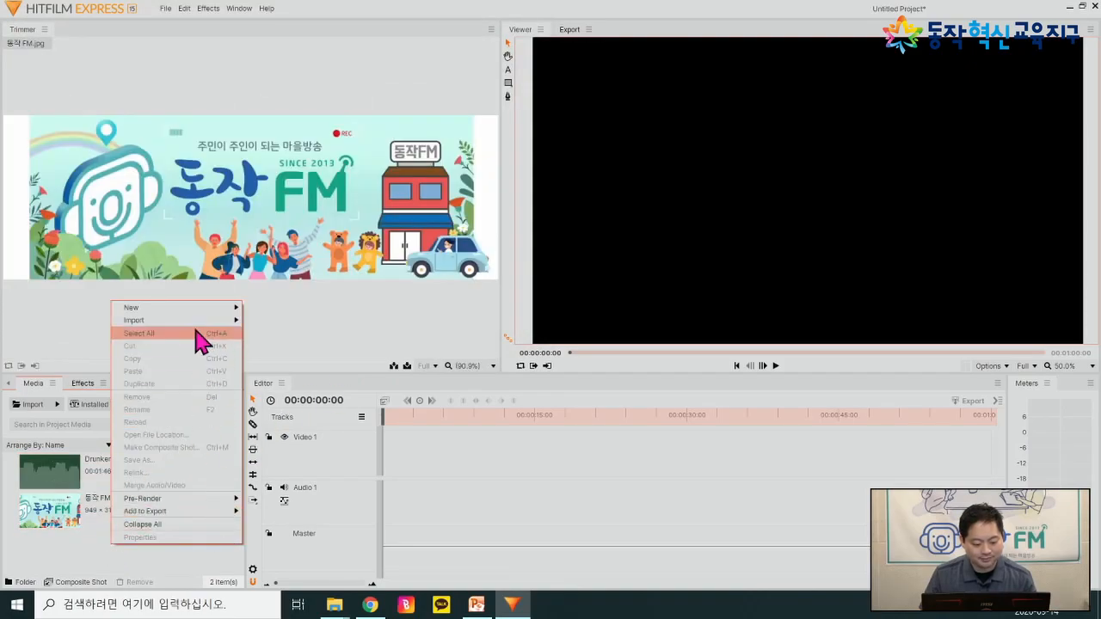
pyautogui.moveTo(225, 322)
pyautogui.click(274, 325)
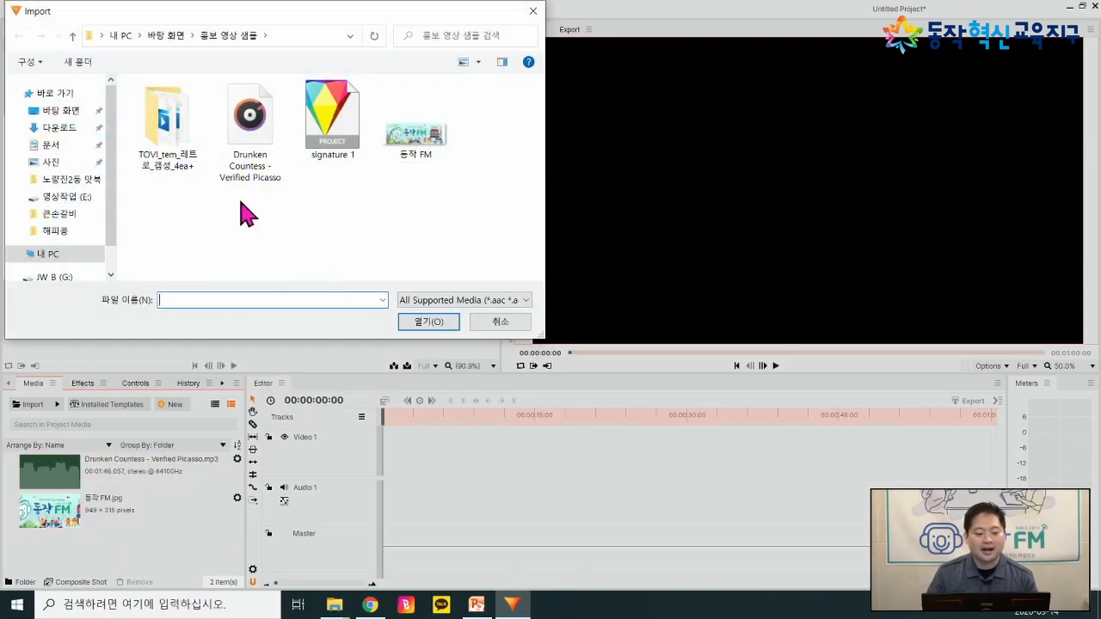
pyautogui.doubleClick(164, 121)
pyautogui.rightClick(462, 199)
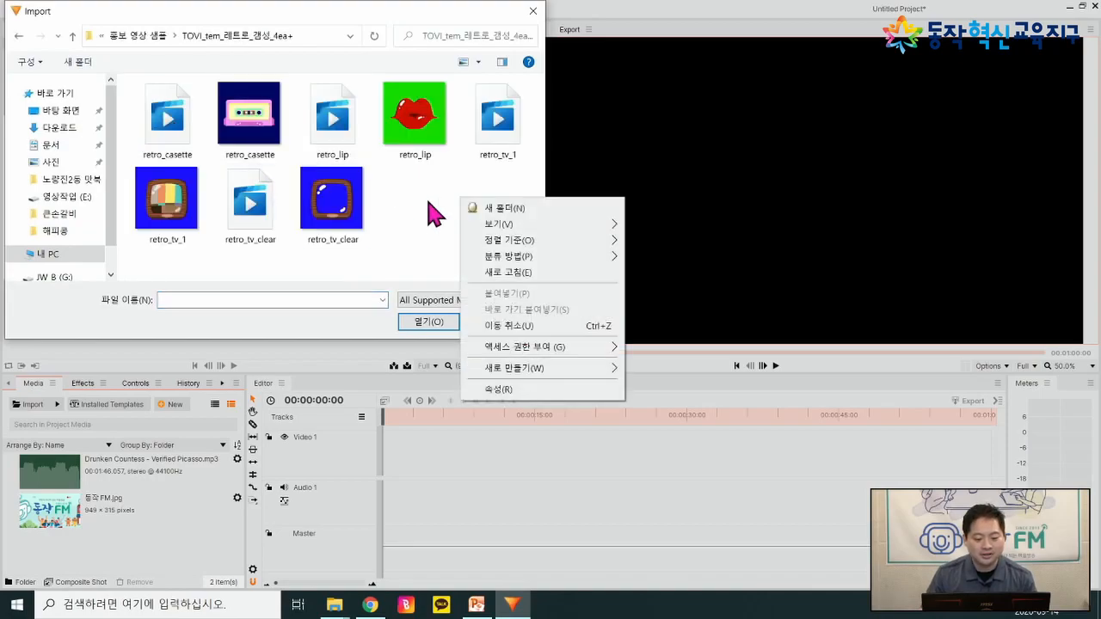
pyautogui.click(418, 203)
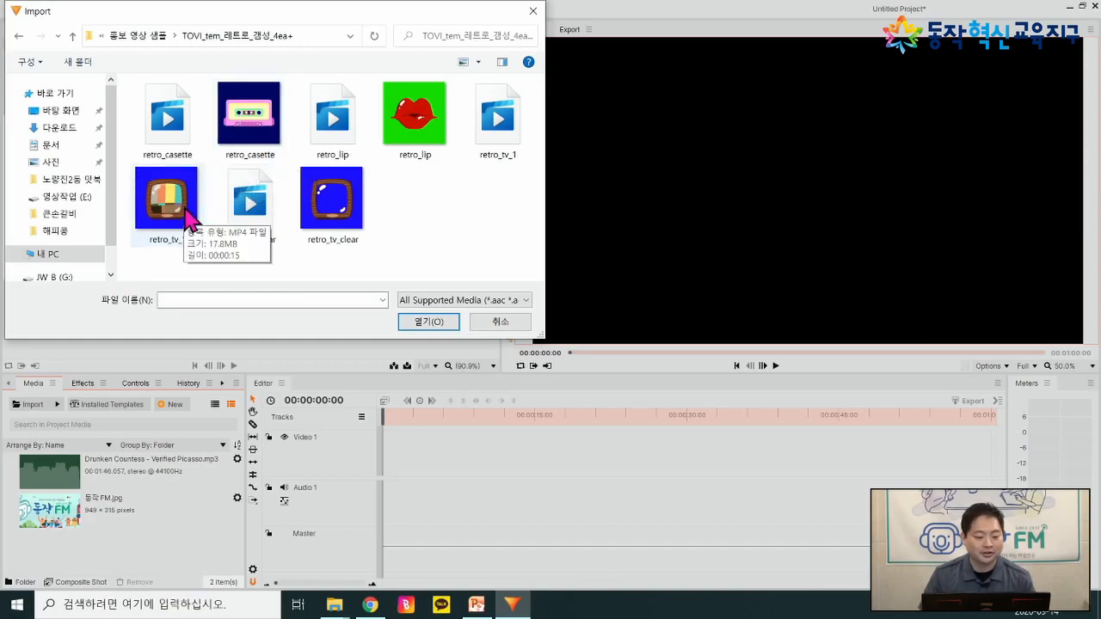
pyautogui.click(248, 138)
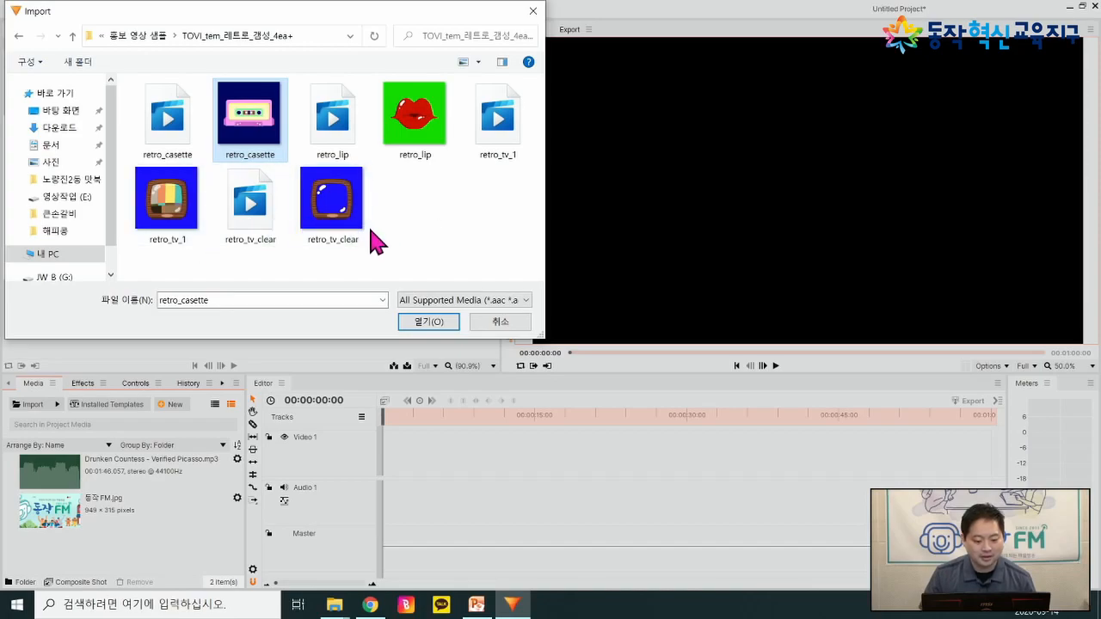
pyautogui.click(163, 125)
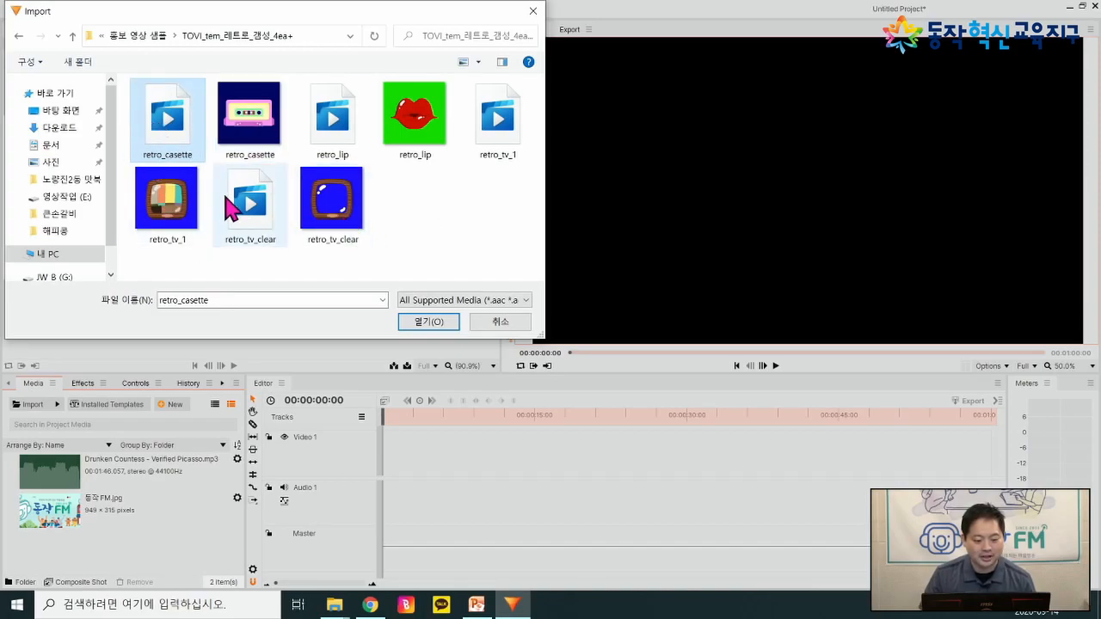
pyautogui.keyDown('ctrl'); pyautogui.click(245, 199); pyautogui.keyUp('ctrl')
pyautogui.keyDown('ctrl'); pyautogui.click(348, 142); pyautogui.keyUp('ctrl')
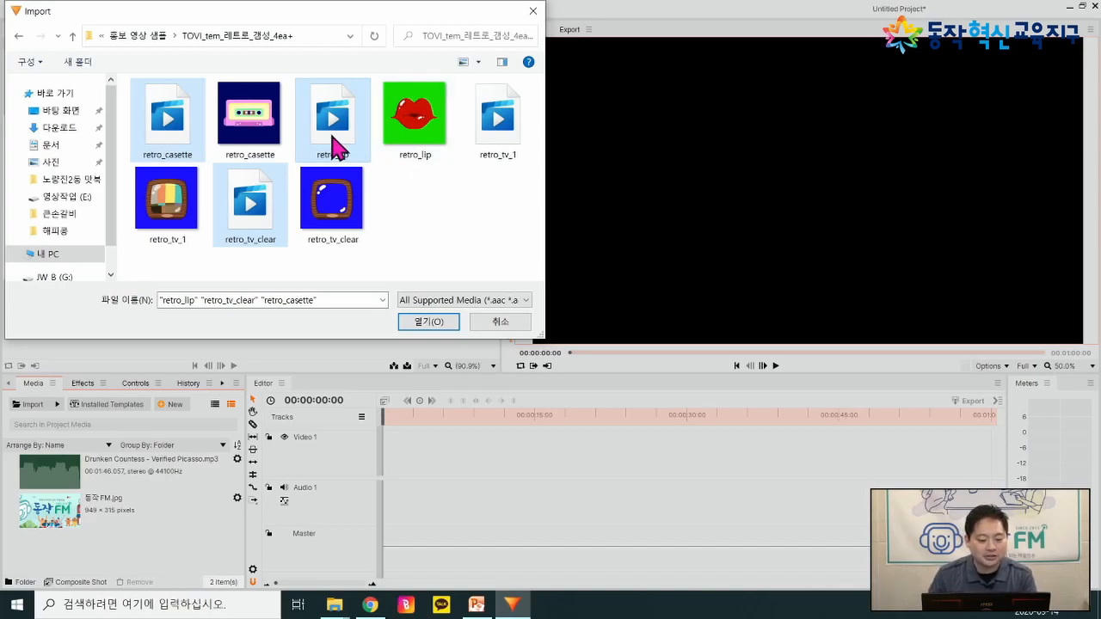
pyautogui.click(162, 120)
pyautogui.click(340, 137)
pyautogui.click(266, 199)
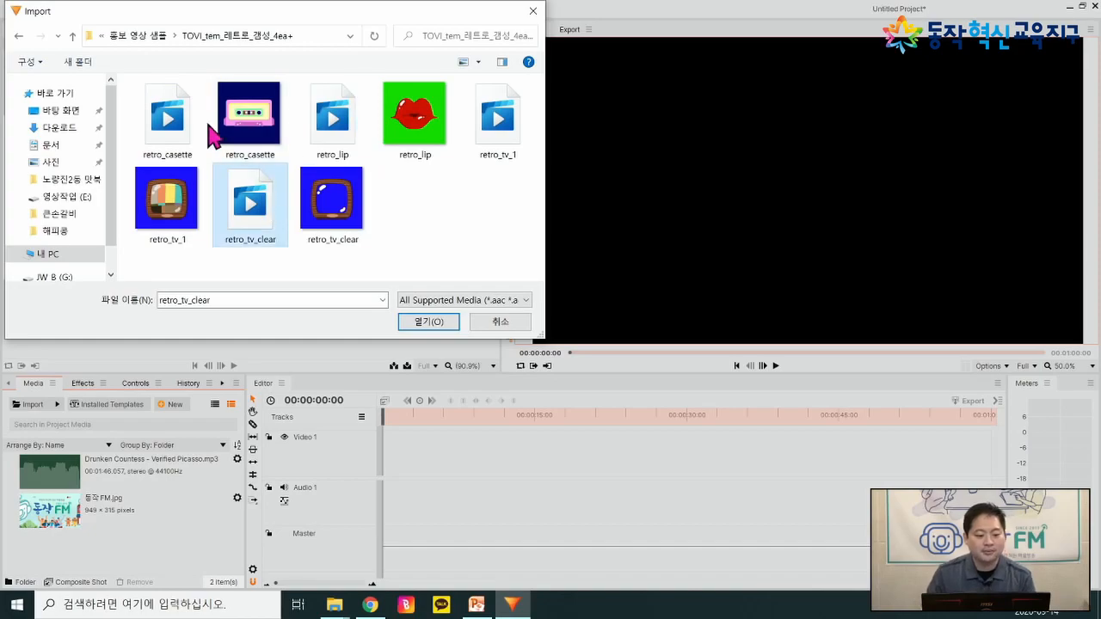
pyautogui.click(197, 122)
pyautogui.click(245, 196)
pyautogui.click(339, 136)
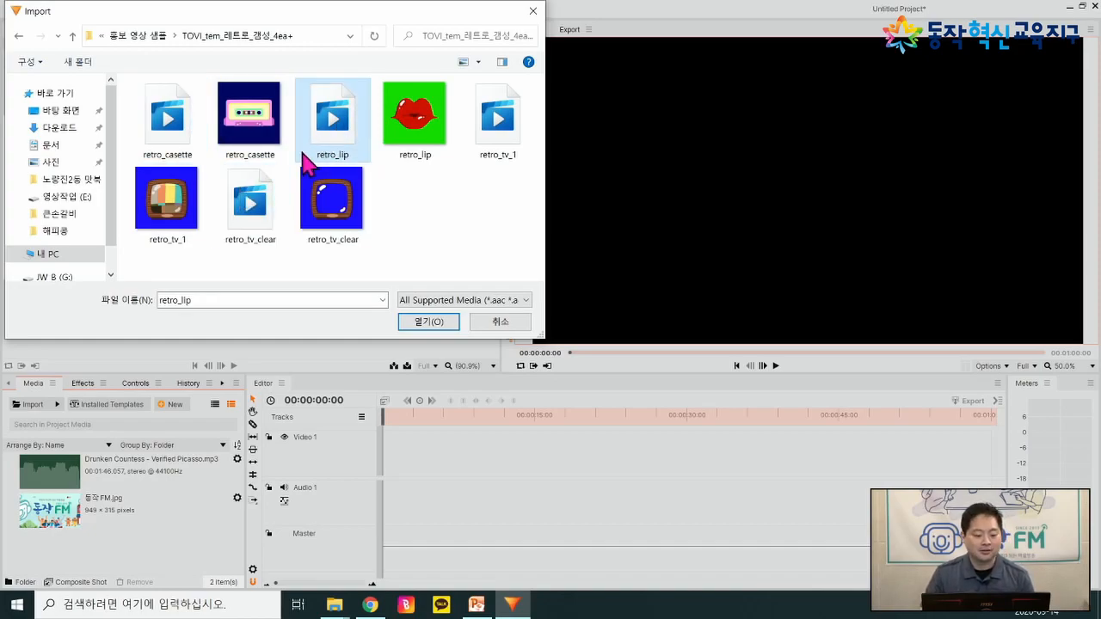
# - Import the retro_casette, retro_tv_1 and retro_tv_clear MP4 videos together and check them in the project media list
pyautogui.click(233, 144)
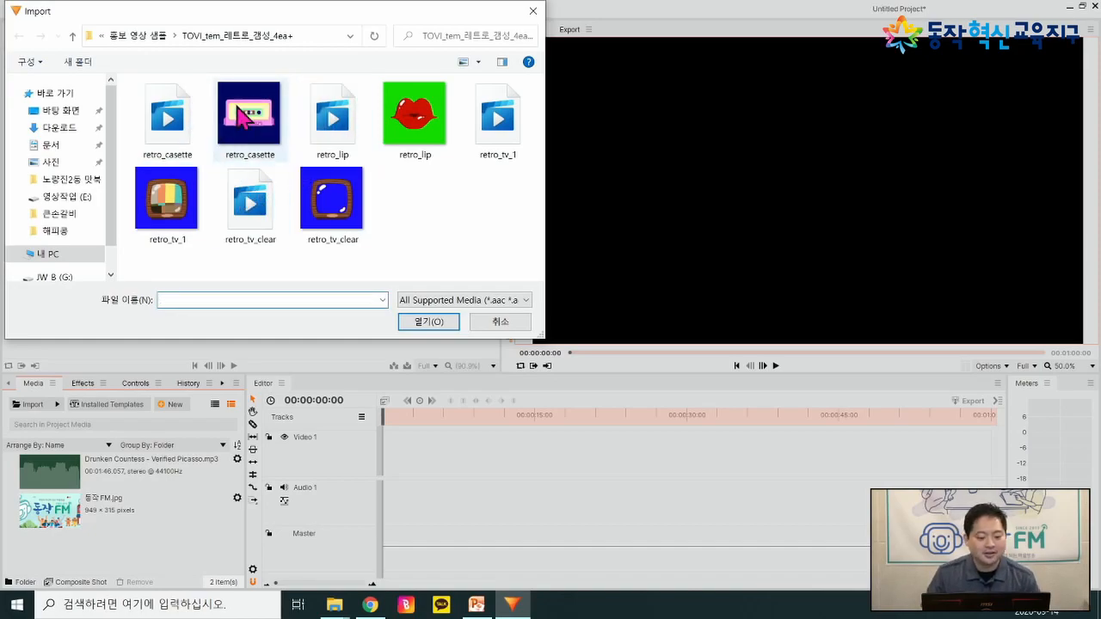
pyautogui.click(198, 204)
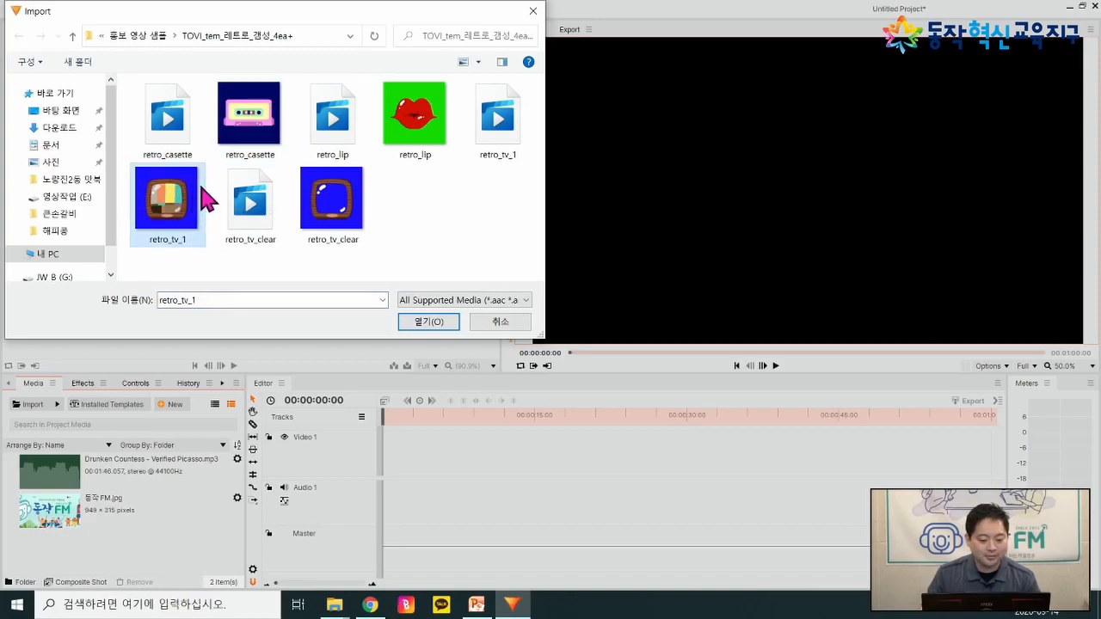
pyautogui.click(328, 211)
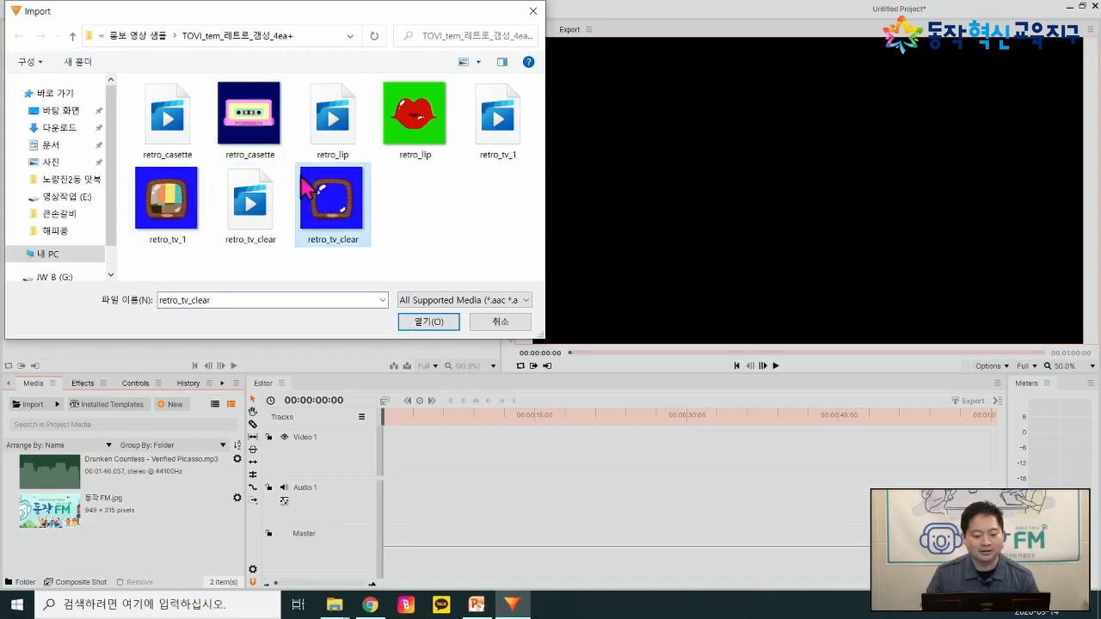
pyautogui.keyDown('ctrl'); pyautogui.click(243, 129); pyautogui.keyUp('ctrl')
pyautogui.keyDown('ctrl'); pyautogui.click(172, 206); pyautogui.keyUp('ctrl')
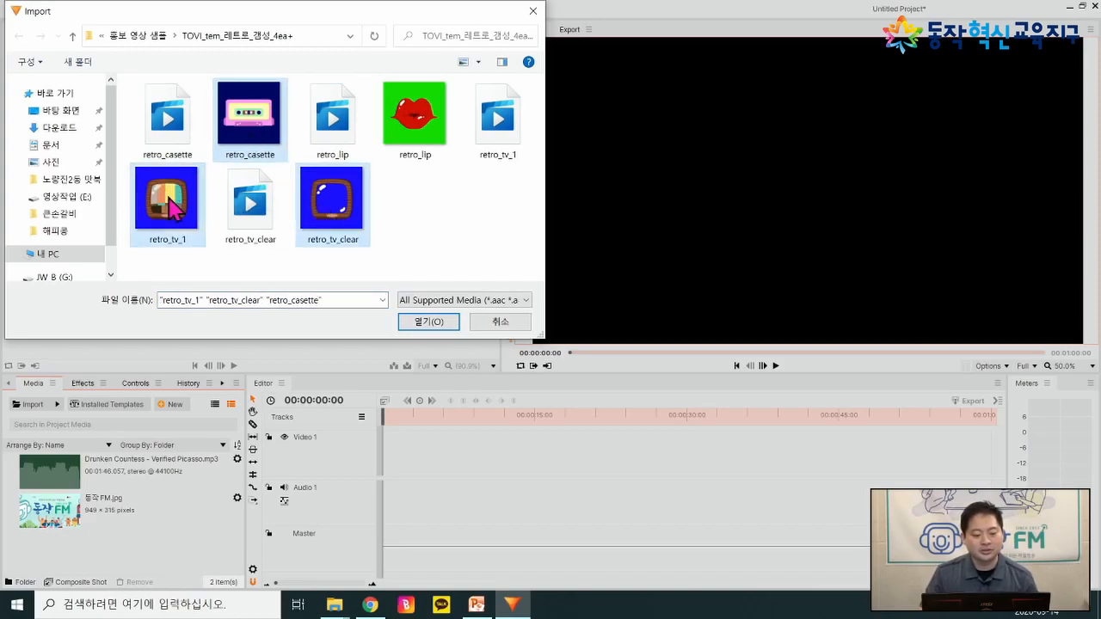
pyautogui.click(420, 322)
pyautogui.scroll(-3, 197, 504)
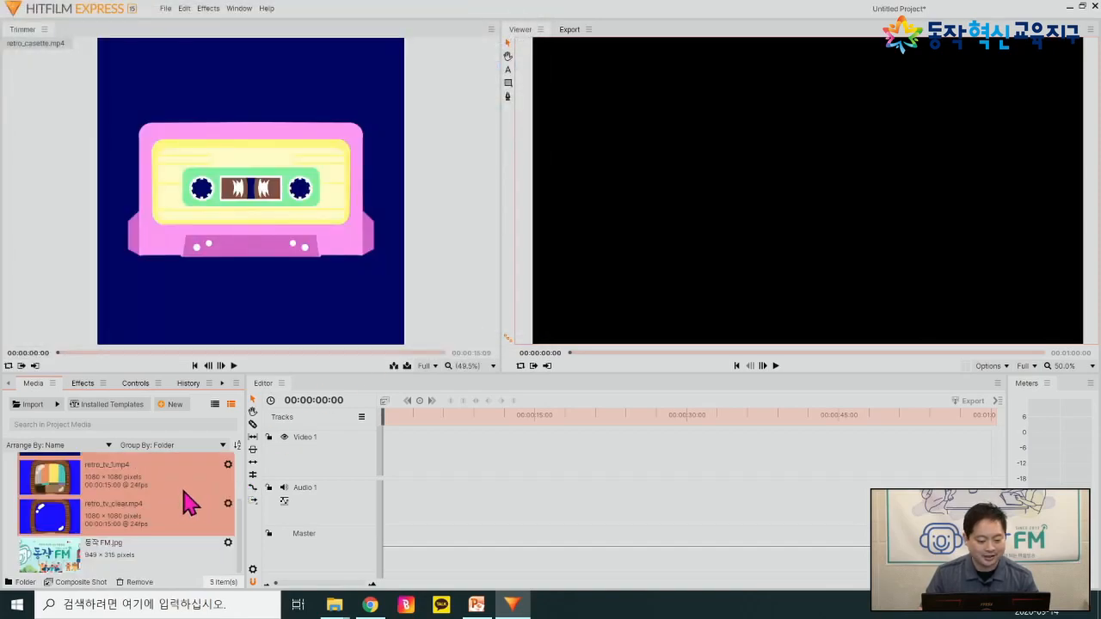
pyautogui.scroll(3, 184, 505)
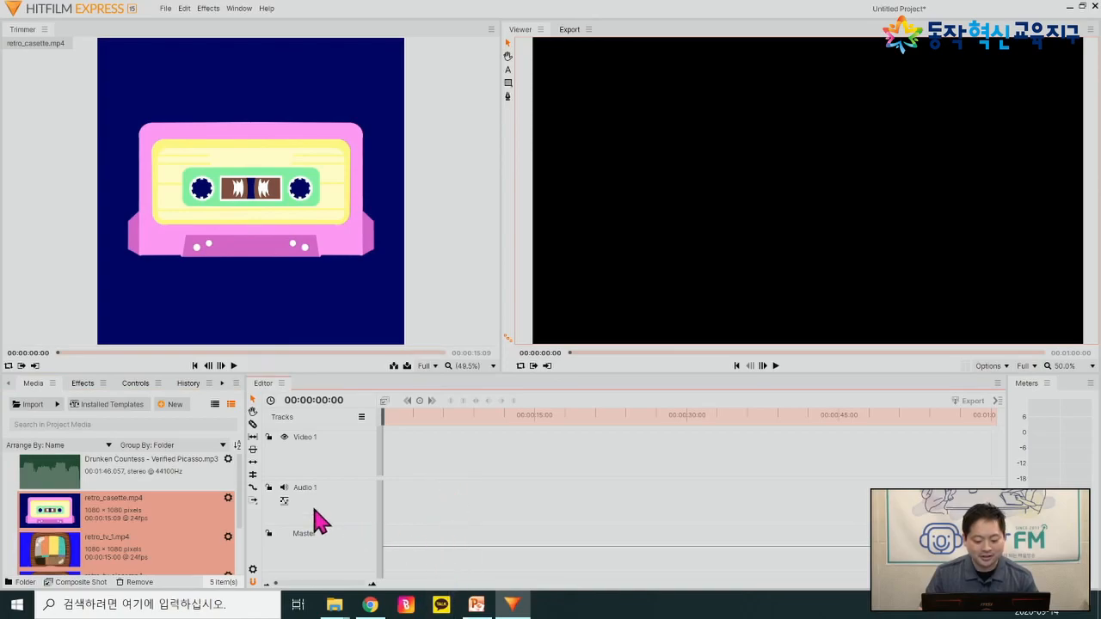
# - Start a composite shot import and open the desktop folder 홍보 영상 샘플
pyautogui.click(172, 485)
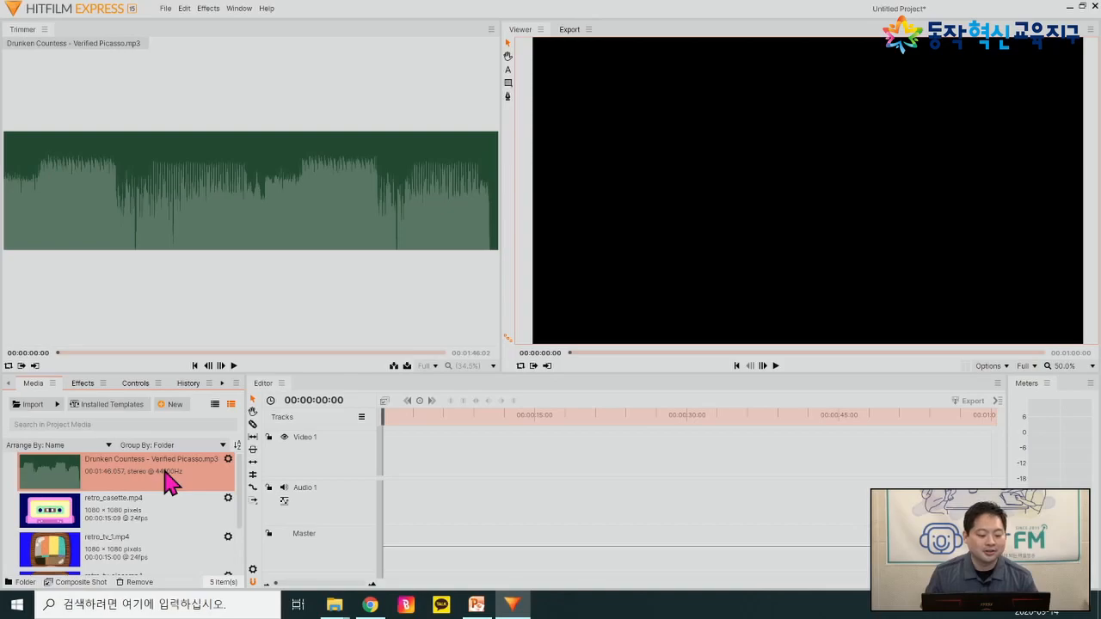
pyautogui.rightClick(166, 469)
pyautogui.moveTo(272, 243)
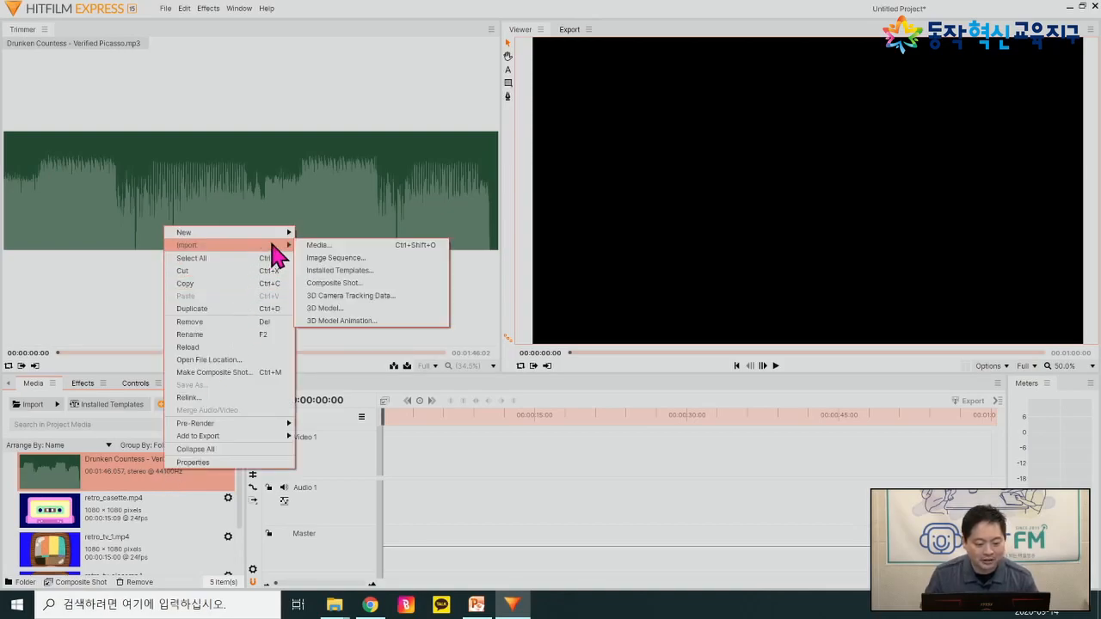
pyautogui.click(399, 284)
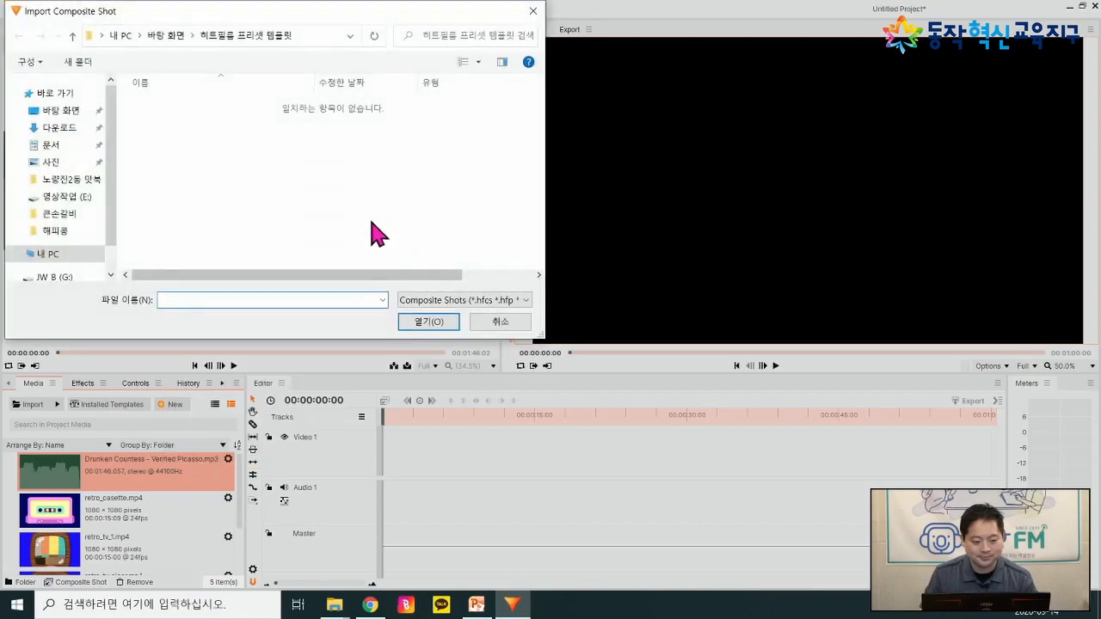
pyautogui.click(184, 38)
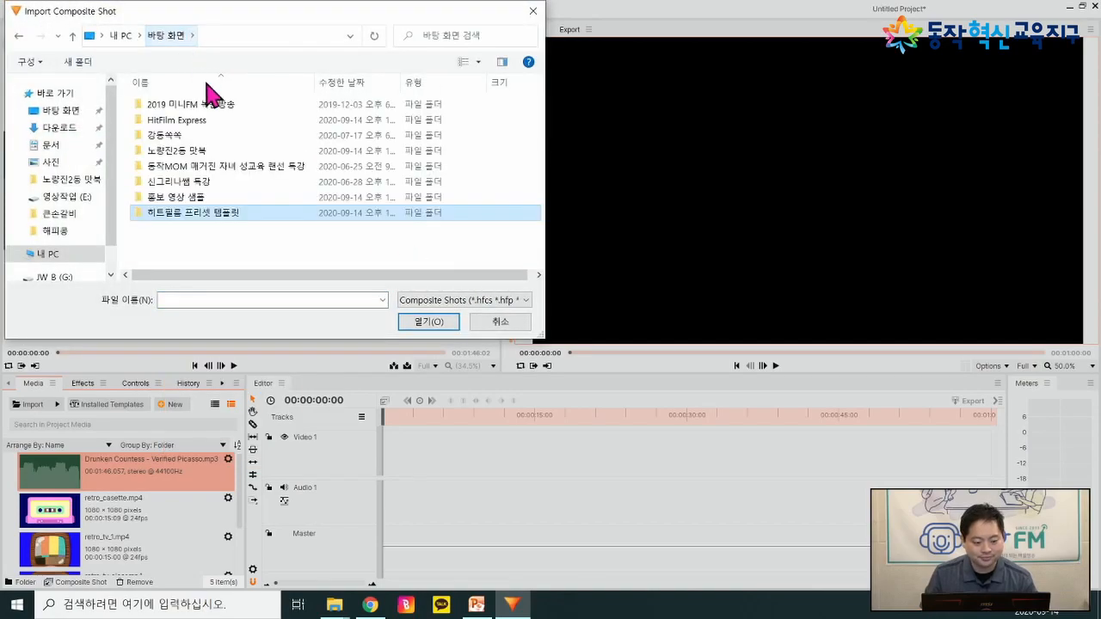
pyautogui.click(206, 198)
pyautogui.doubleClick(206, 198)
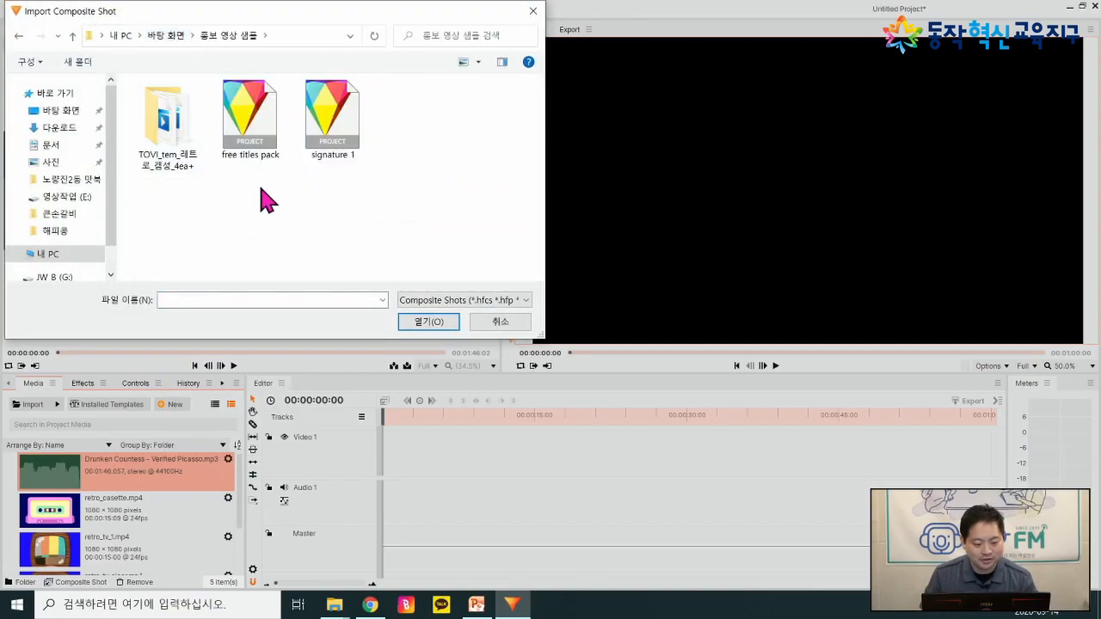
# - Import the composite shots A_1 to A_4 from the free titles pack project
pyautogui.click(353, 140)
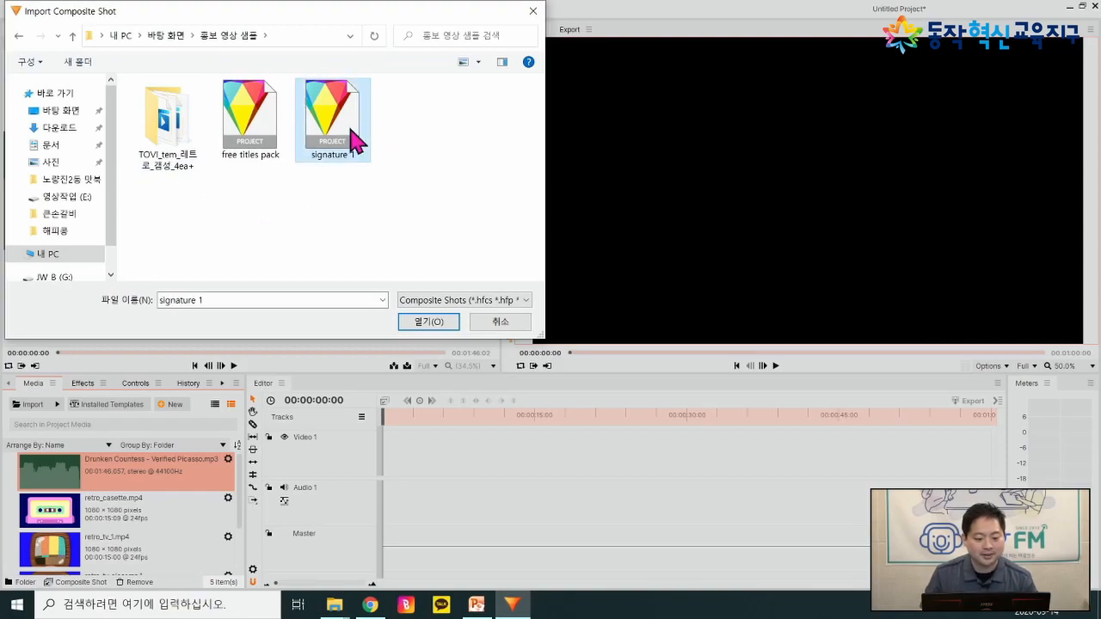
pyautogui.click(256, 120)
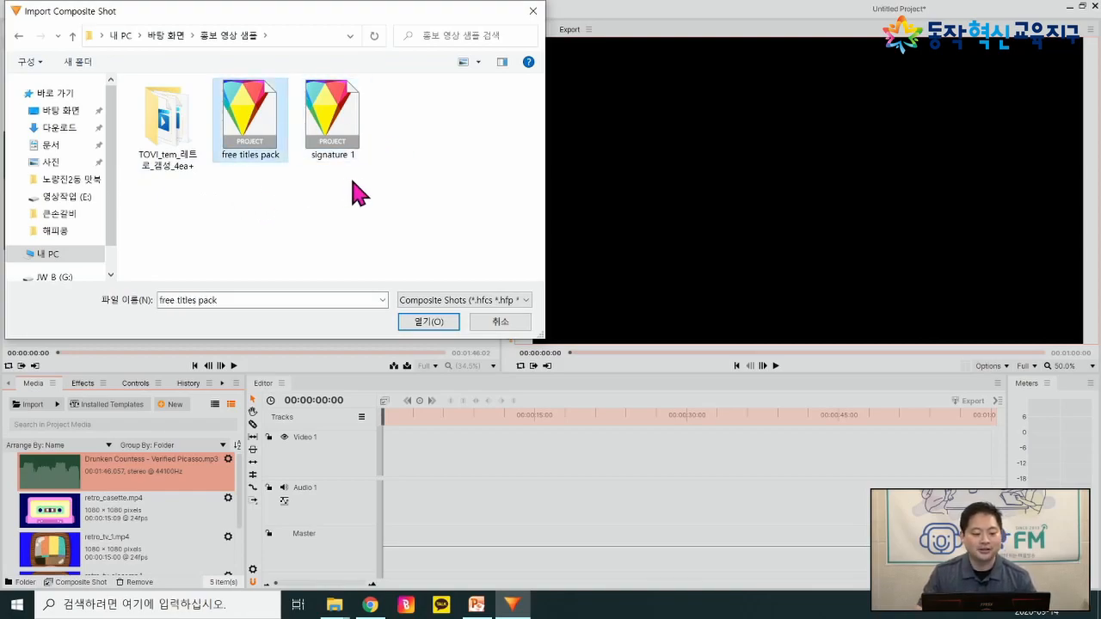
pyautogui.click(360, 148)
pyautogui.click(283, 129)
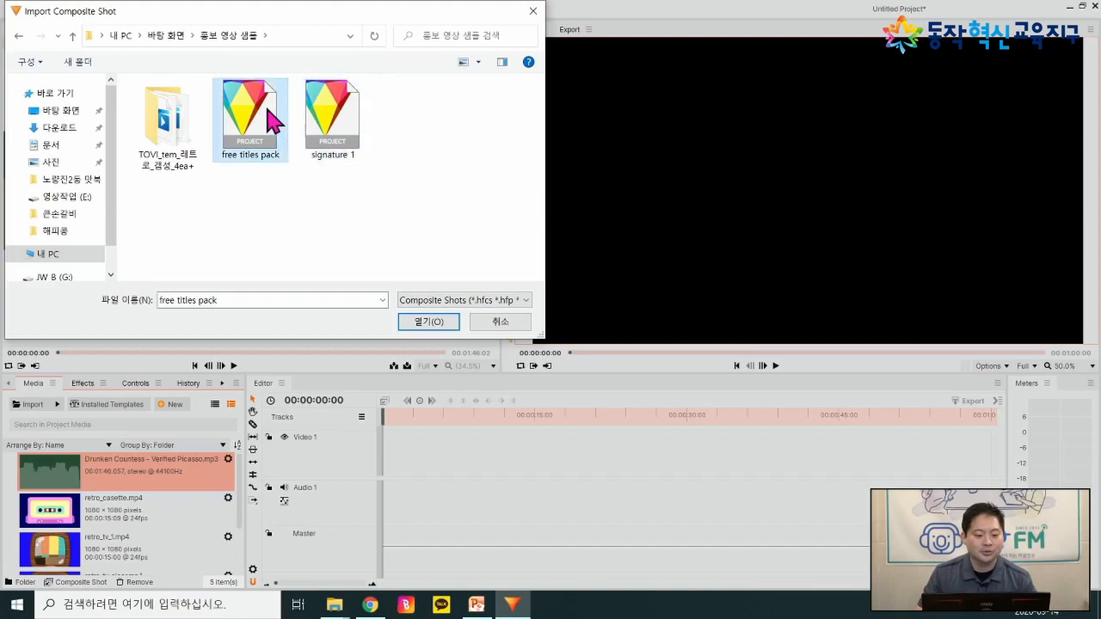
pyautogui.doubleClick(263, 114)
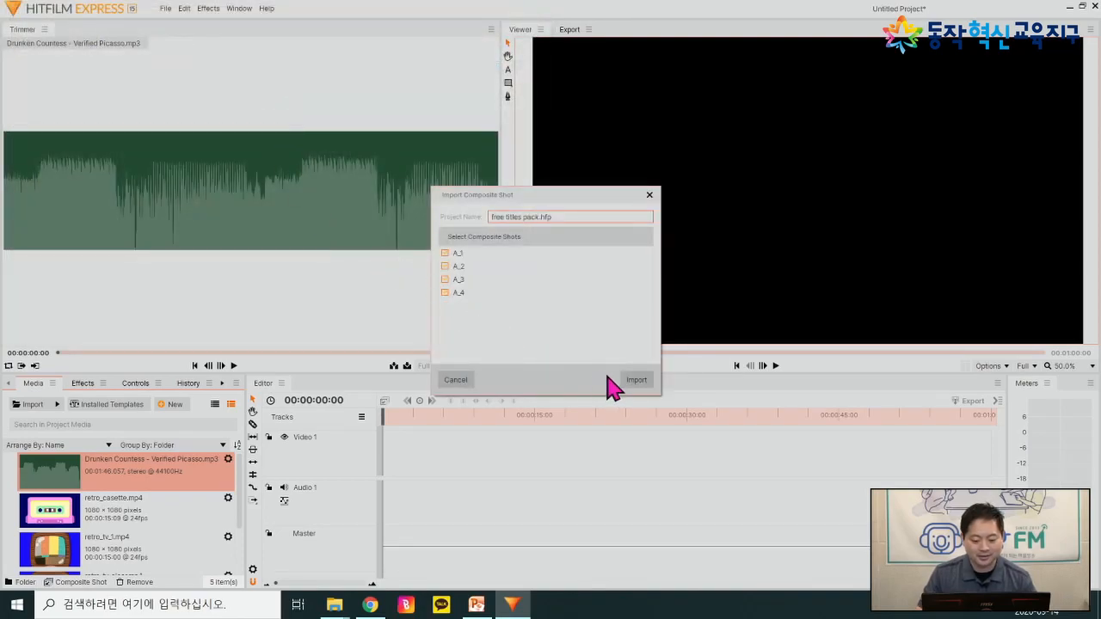
pyautogui.click(637, 380)
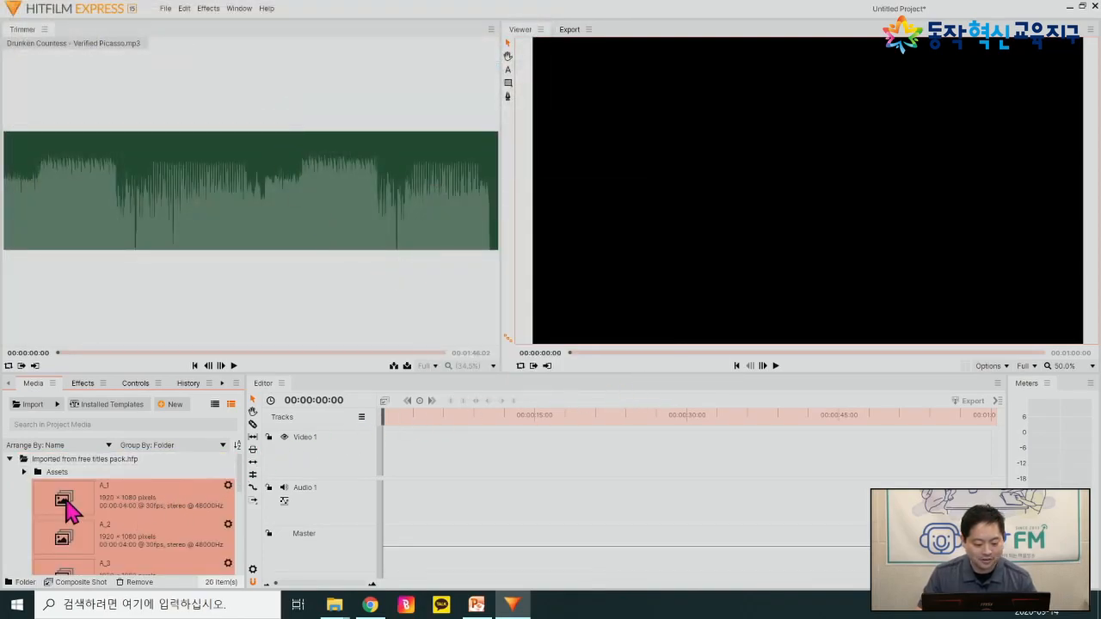
# - Place the A_4 composite shot at the start of the Video 1 track and scrub through its title animation
pyautogui.click(67, 506)
pyautogui.scroll(-2, 77, 506)
pyautogui.click(93, 520)
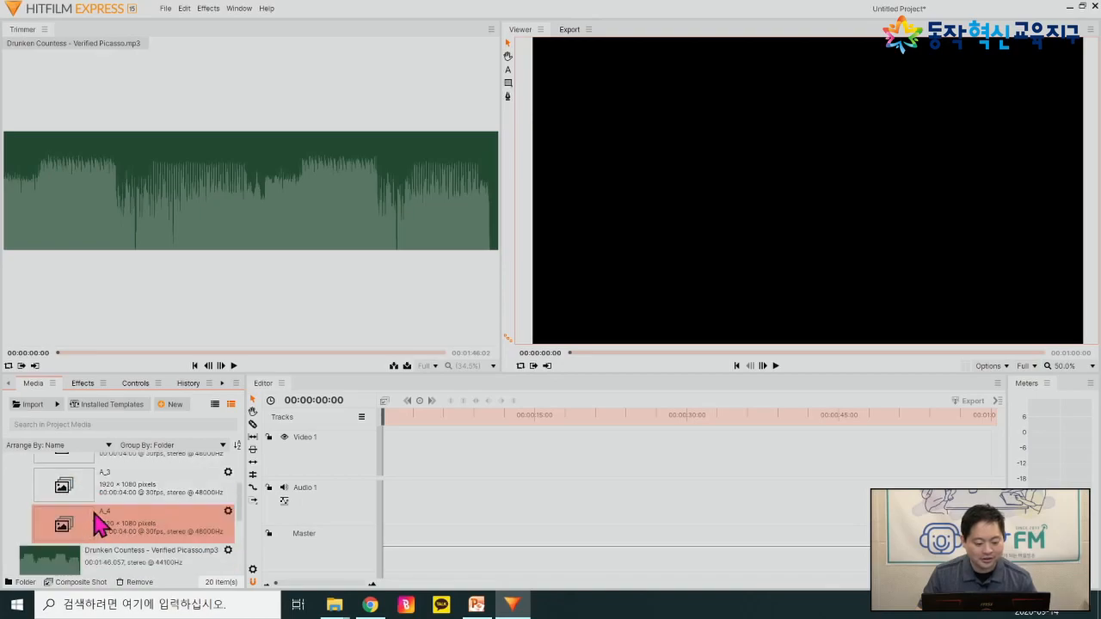
pyautogui.moveTo(101, 508)
pyautogui.mouseDown()
pyautogui.moveTo(78, 536)
pyautogui.moveTo(416, 527)
pyautogui.moveTo(392, 516)
pyautogui.moveTo(387, 465)
pyautogui.mouseUp()
pyautogui.moveTo(401, 417)
pyautogui.mouseDown()
pyautogui.moveTo(381, 418)
pyautogui.moveTo(407, 417)
pyautogui.mouseUp()
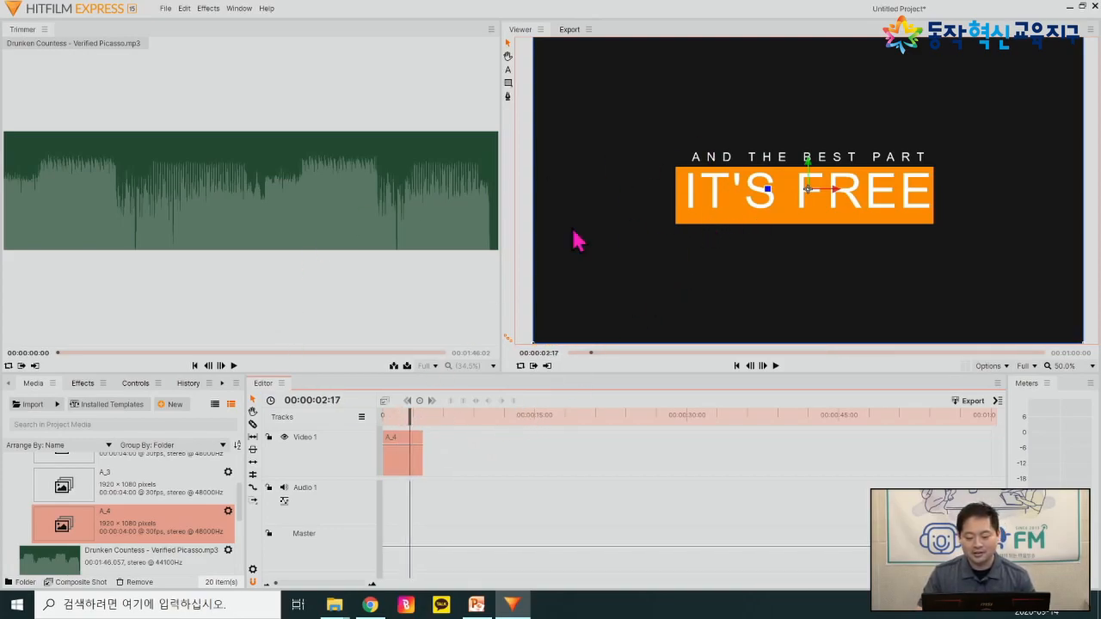
pyautogui.click(419, 446)
pyautogui.moveTo(410, 414); pyautogui.dragTo(393, 415)
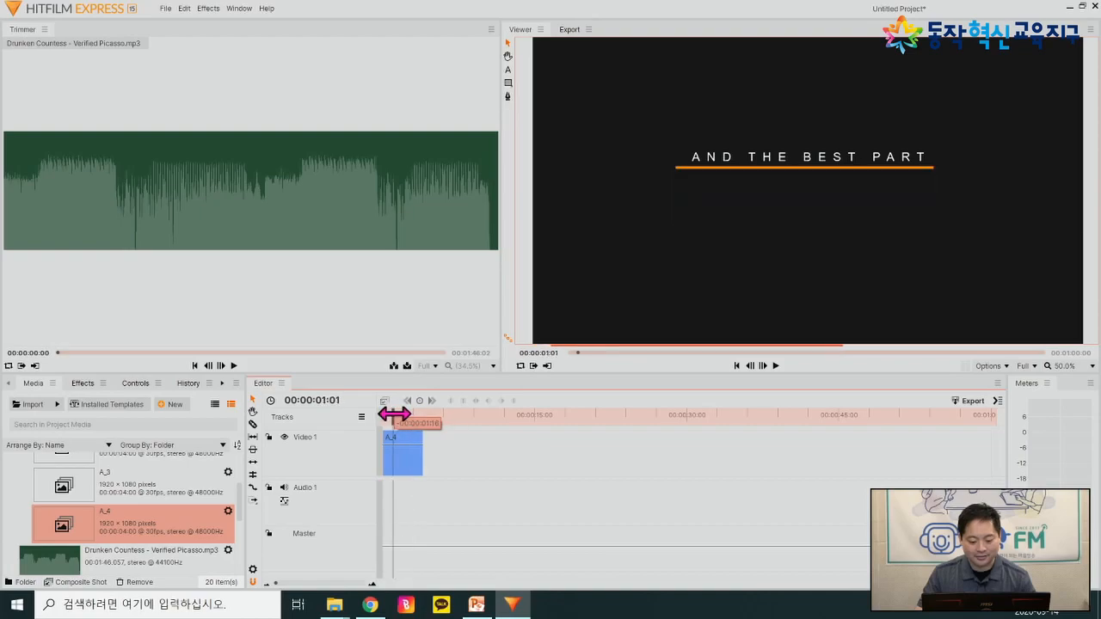
# - Open the A_4 composite shot and toggle the Text_top layer's visibility to check which title line it holds
pyautogui.click(410, 466)
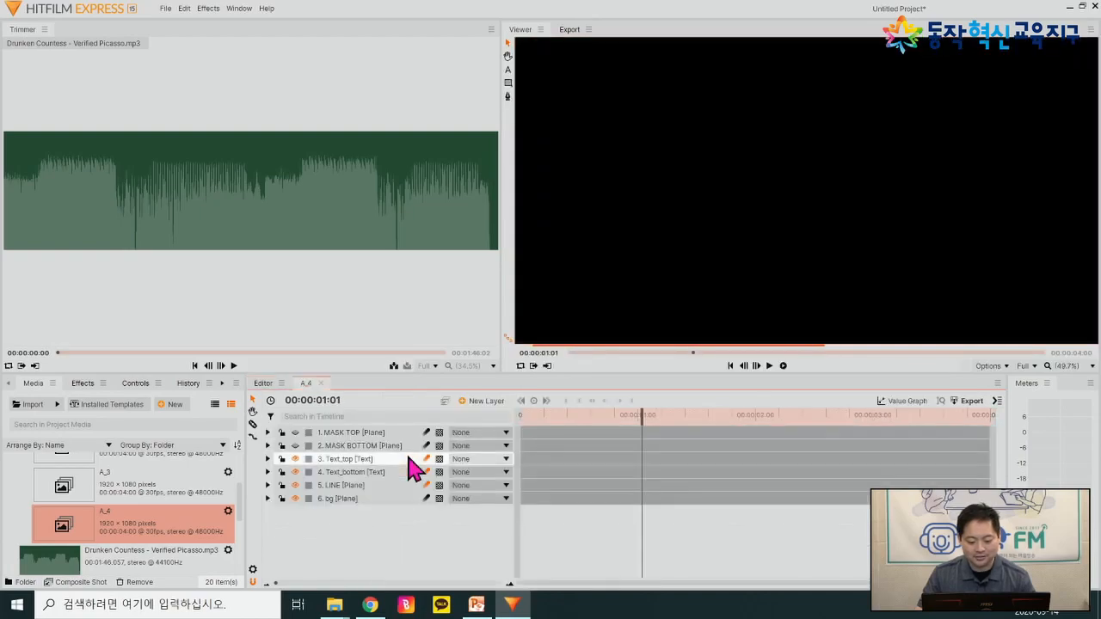
pyautogui.moveTo(556, 418); pyautogui.dragTo(755, 425)
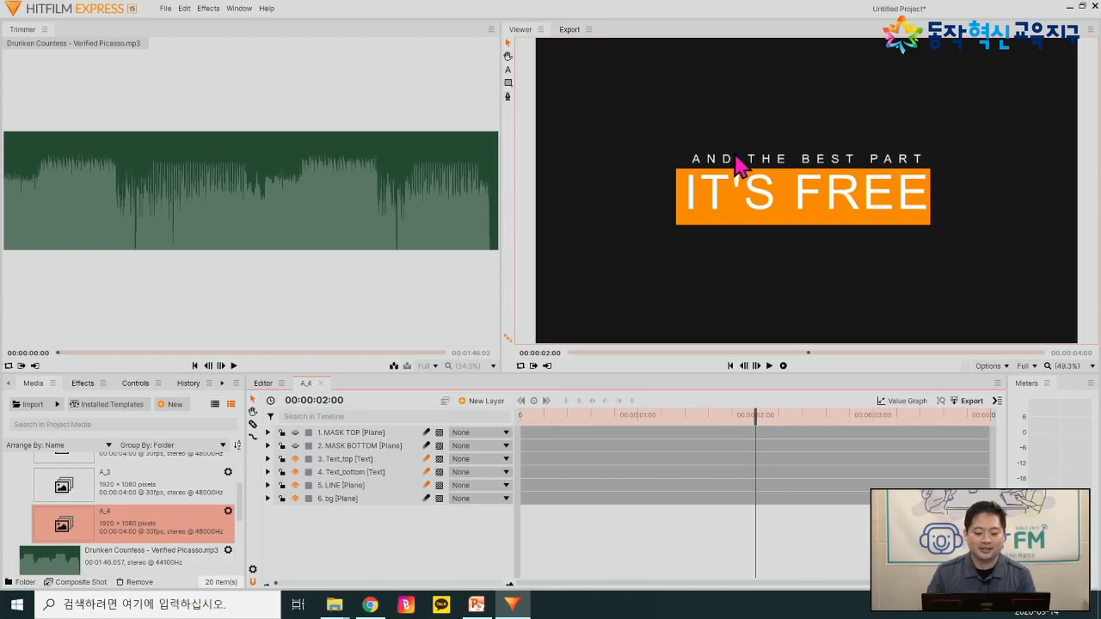
pyautogui.click(361, 462)
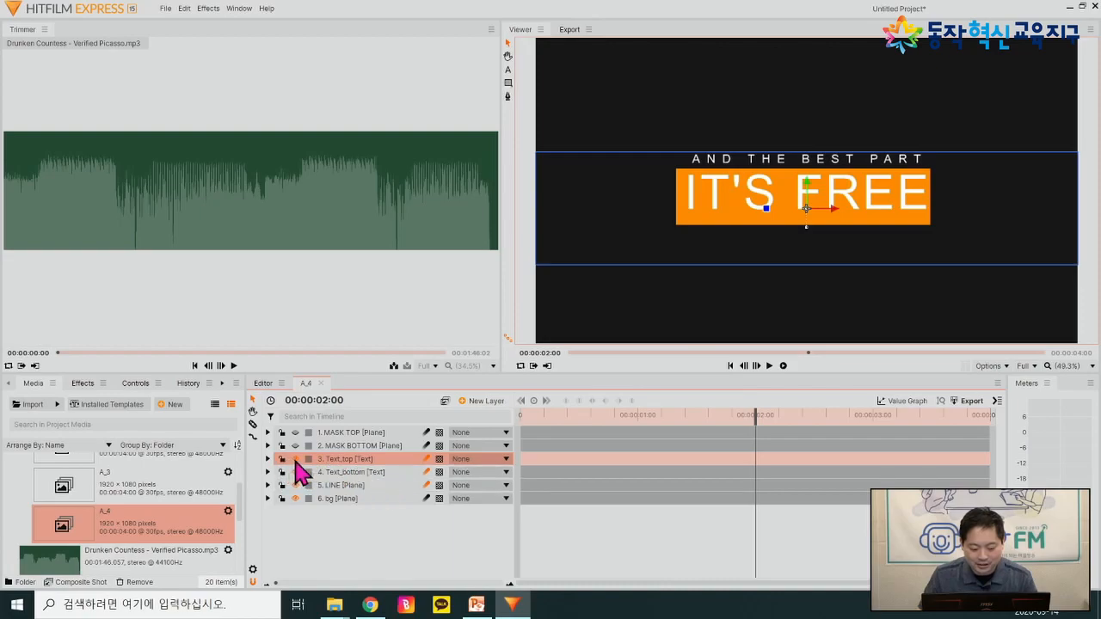
pyautogui.click(296, 459)
pyautogui.click(295, 460)
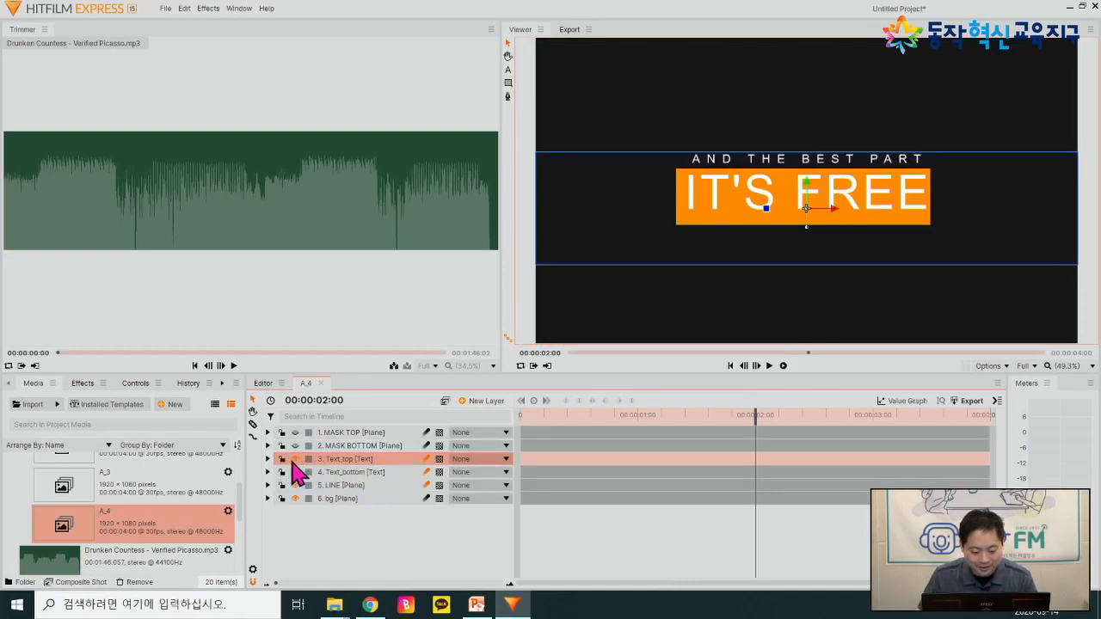
pyautogui.press('ctrl')
pyautogui.press('ctrl')
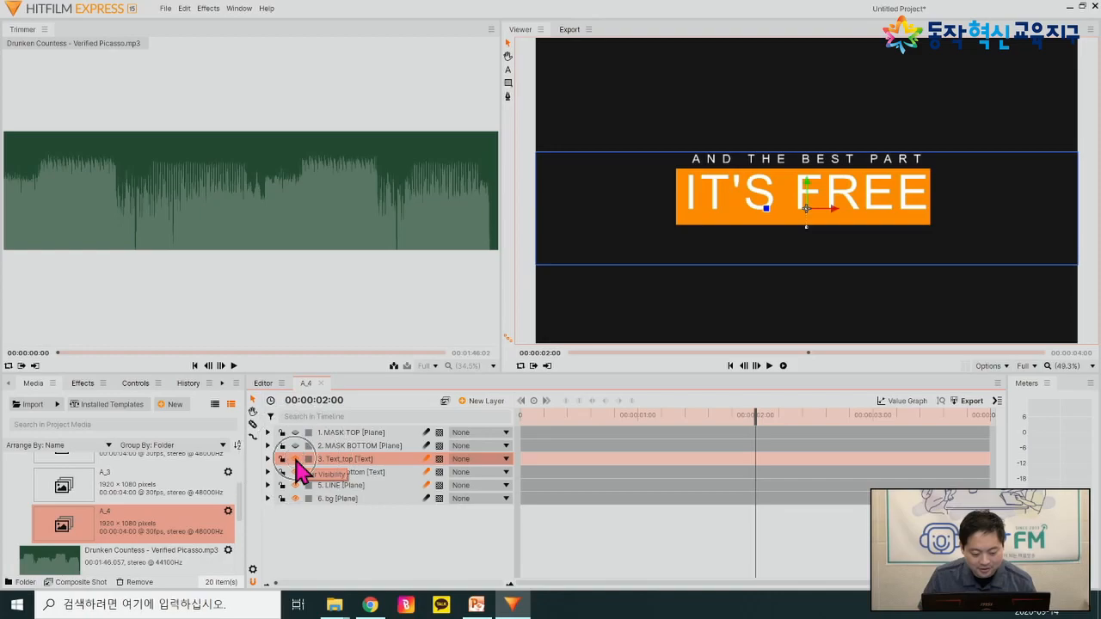
pyautogui.click(295, 459)
pyautogui.click(295, 460)
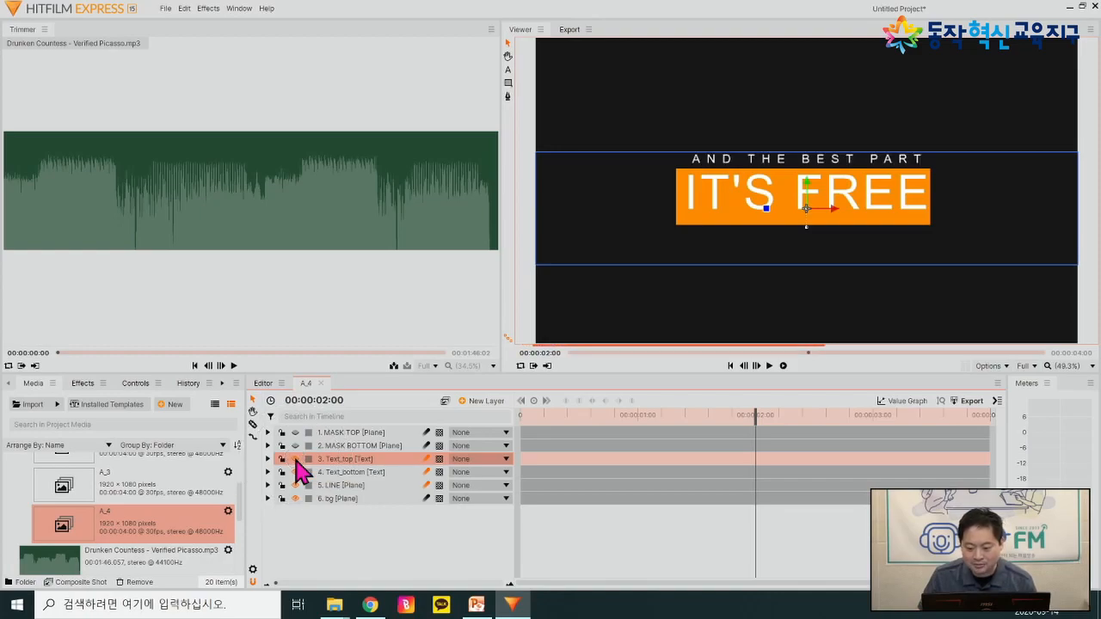
# - Move the A_4 playhead to 00:00:01:22 and show the Text_top layer's properties
pyautogui.click(697, 418)
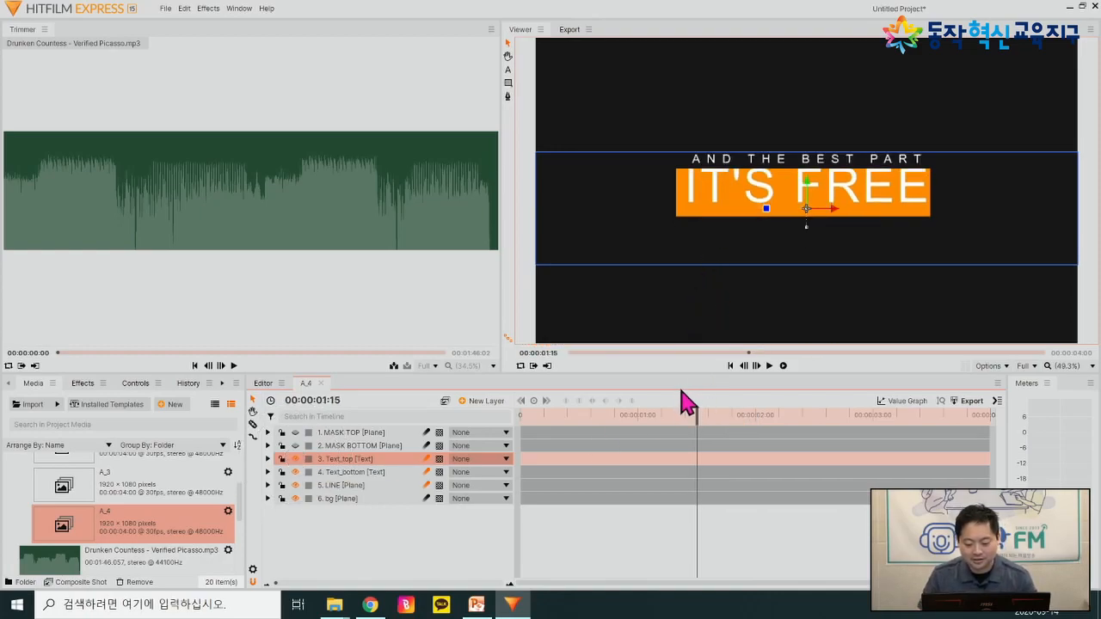
pyautogui.moveTo(697, 418); pyautogui.dragTo(724, 419)
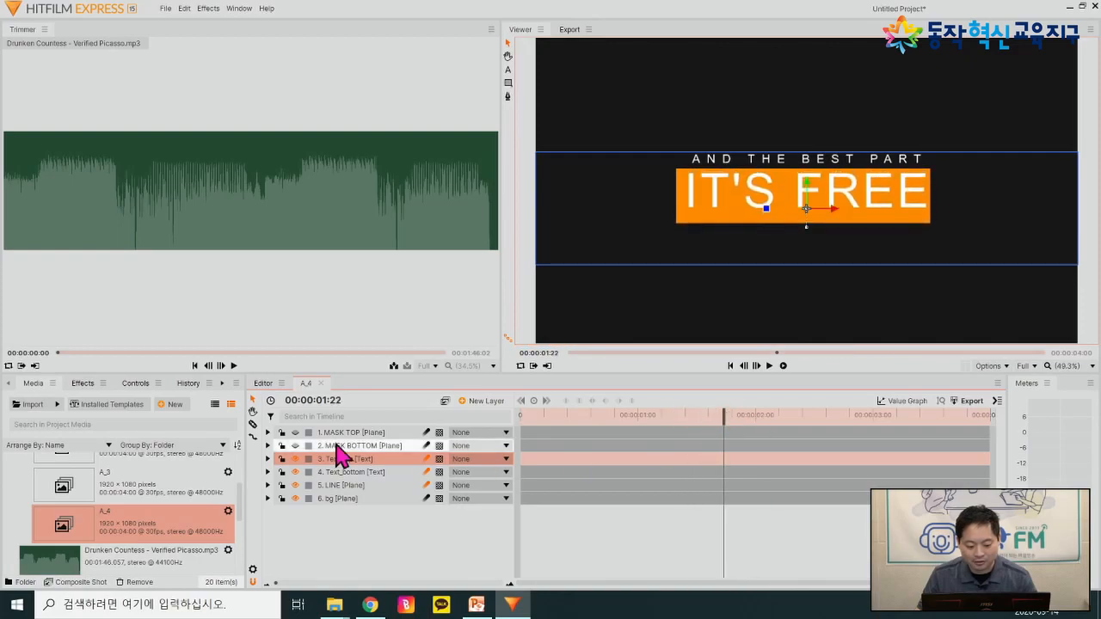
pyautogui.doubleClick(351, 461)
pyautogui.click(746, 169)
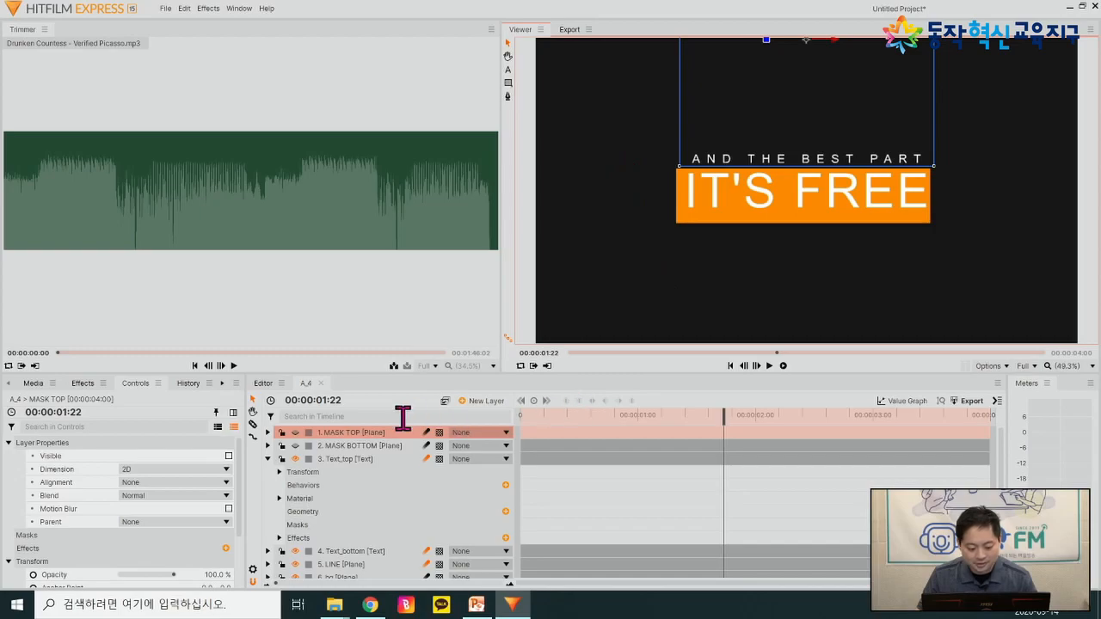
pyautogui.doubleClick(350, 461)
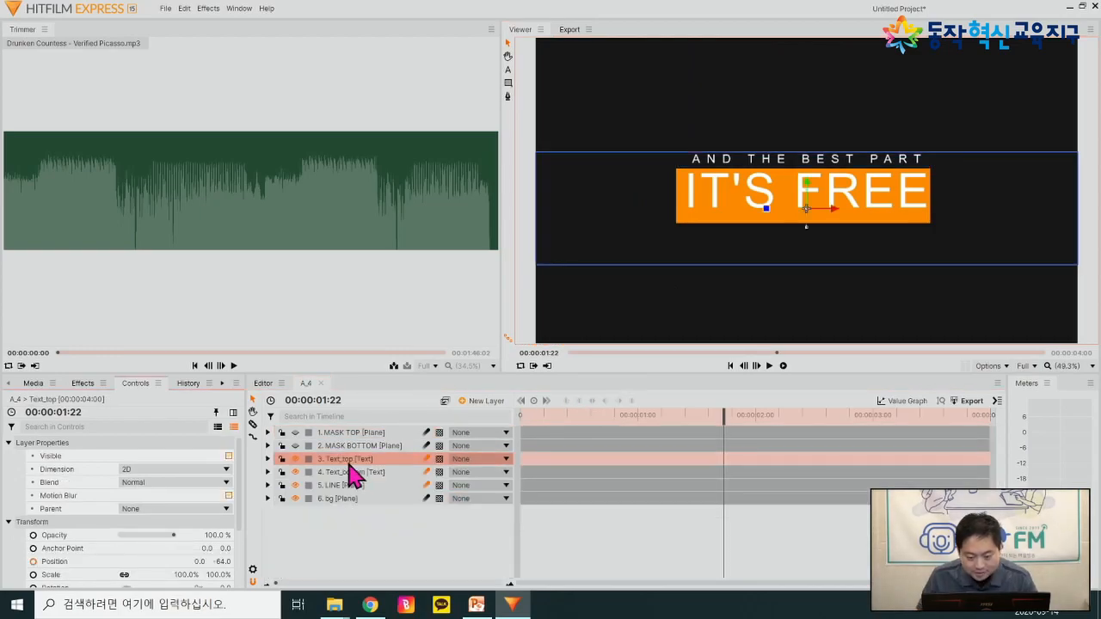
# - Replace the Text_top line "AND THE BEST PART" with "동작에서 창업을 하고싶어?" using the Text tool
pyautogui.click(508, 69)
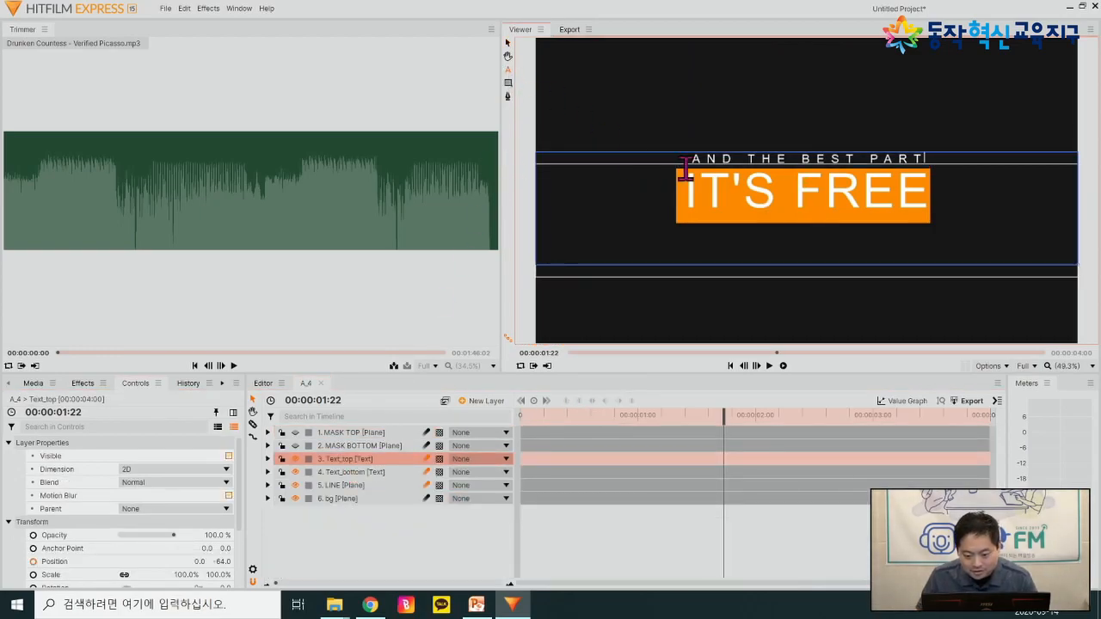
pyautogui.moveTo(691, 165); pyautogui.dragTo(932, 168)
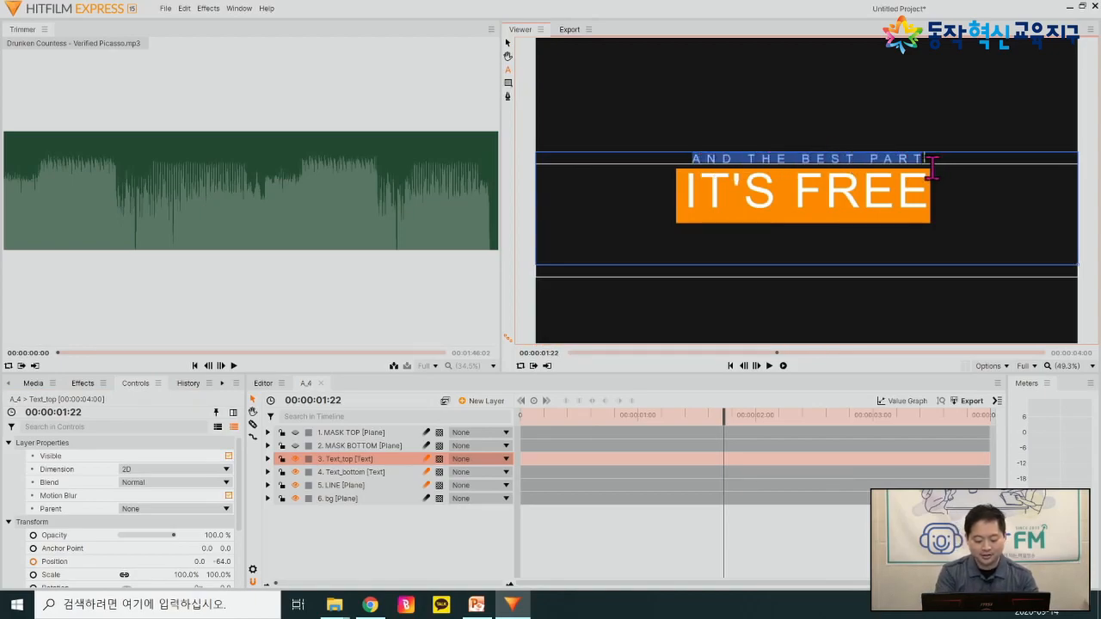
pyautogui.click(932, 168)
pyautogui.press('BackSpace')
pyautogui.press('BackSpace')
pyautogui.press('BackSpace')
pyautogui.press('BackSpace')
pyautogui.press('BackSpace')
pyautogui.press('BackSpace')
pyautogui.press('BackSpace')
pyautogui.press('BackSpace')
pyautogui.press('BackSpace')
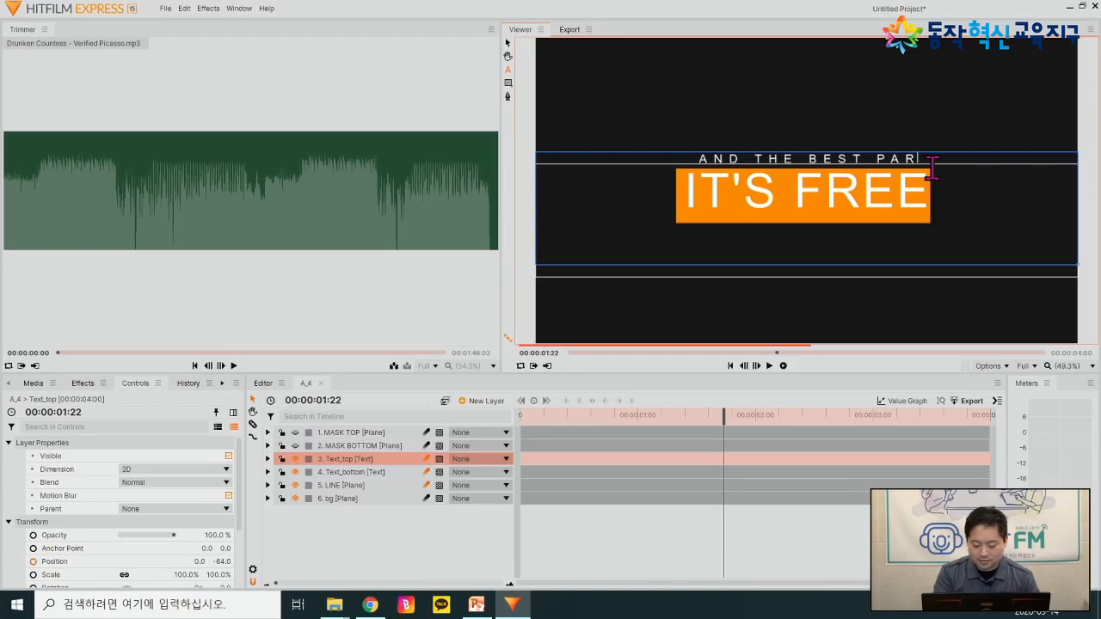
pyautogui.press('BackSpace')
pyautogui.press('BackSpace')
pyautogui.press('BackSpace')
pyautogui.press('BackSpace')
pyautogui.press('BackSpace')
pyautogui.press('BackSpace')
pyautogui.press('BackSpace')
pyautogui.press('BackSpace')
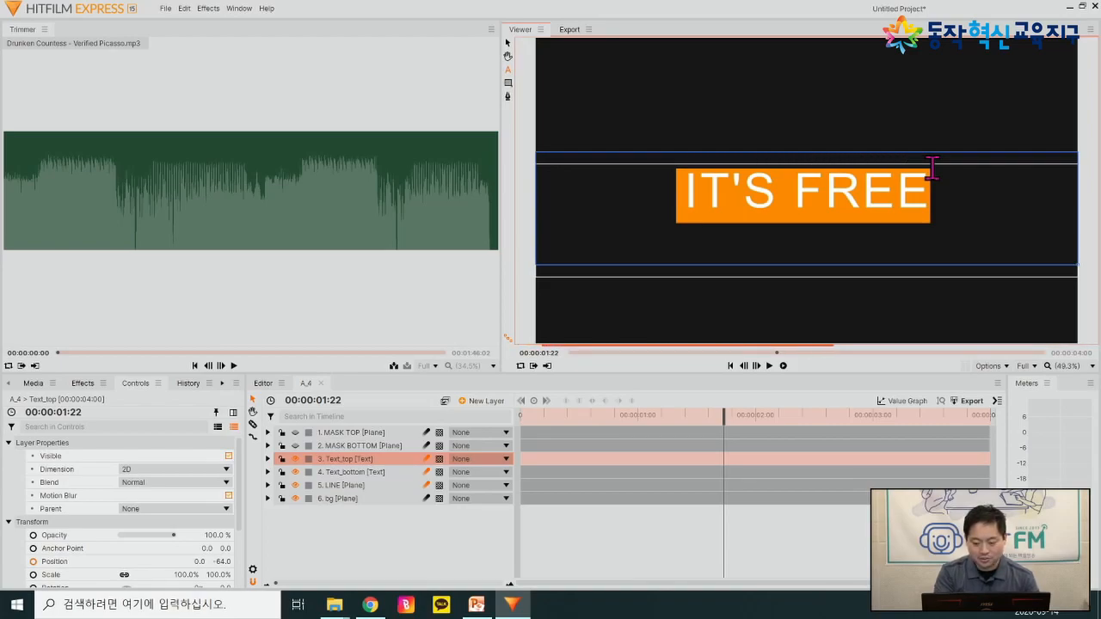
pyautogui.write('동작에서 창업')
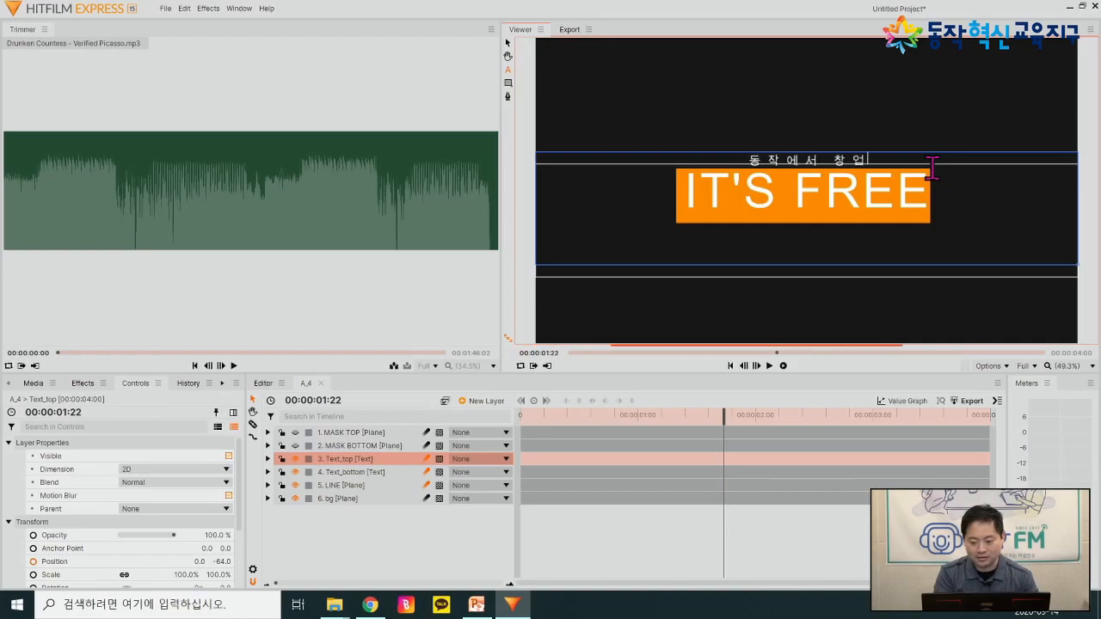
pyautogui.write('으을 하고')
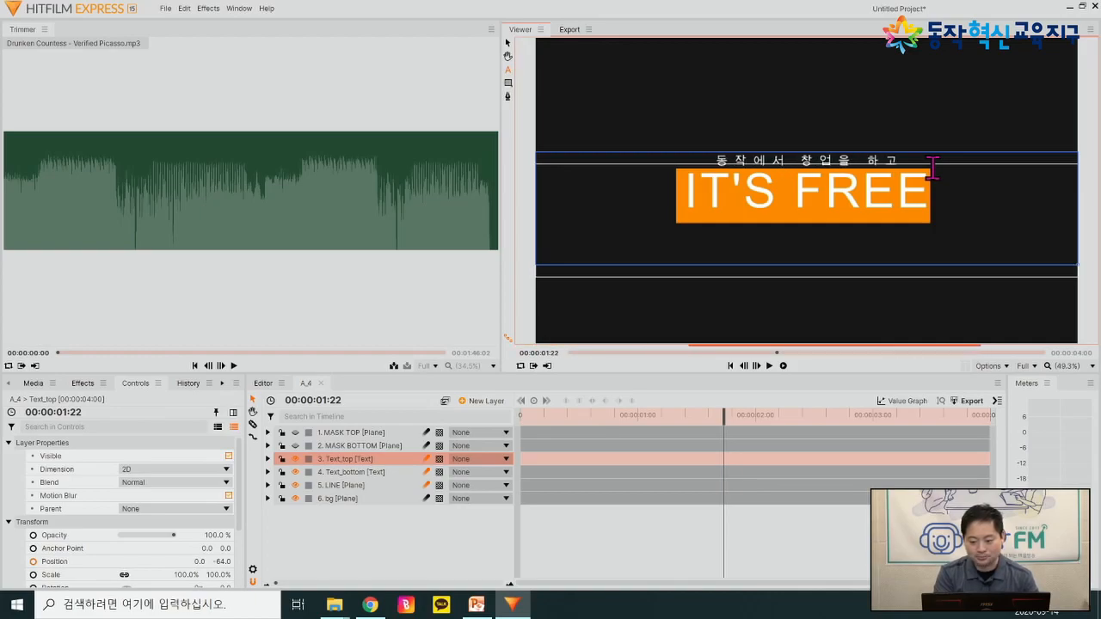
pyautogui.write(' 싶어?')
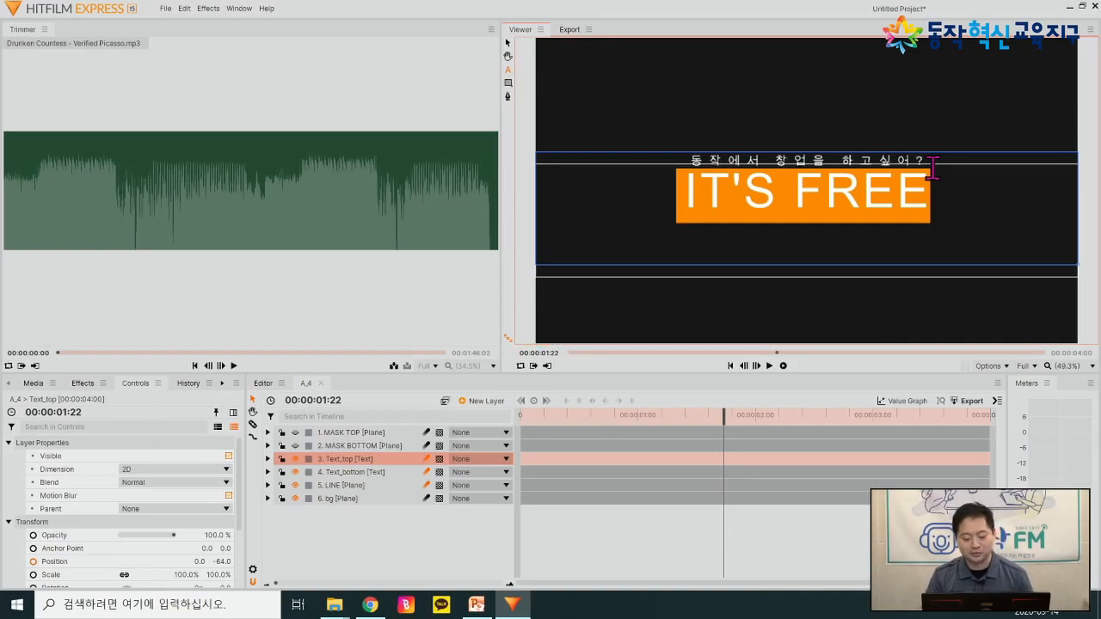
# - Set the letter spacing of the whole Text_top line to 100%
pyautogui.hotkey('ctrl', 'a')
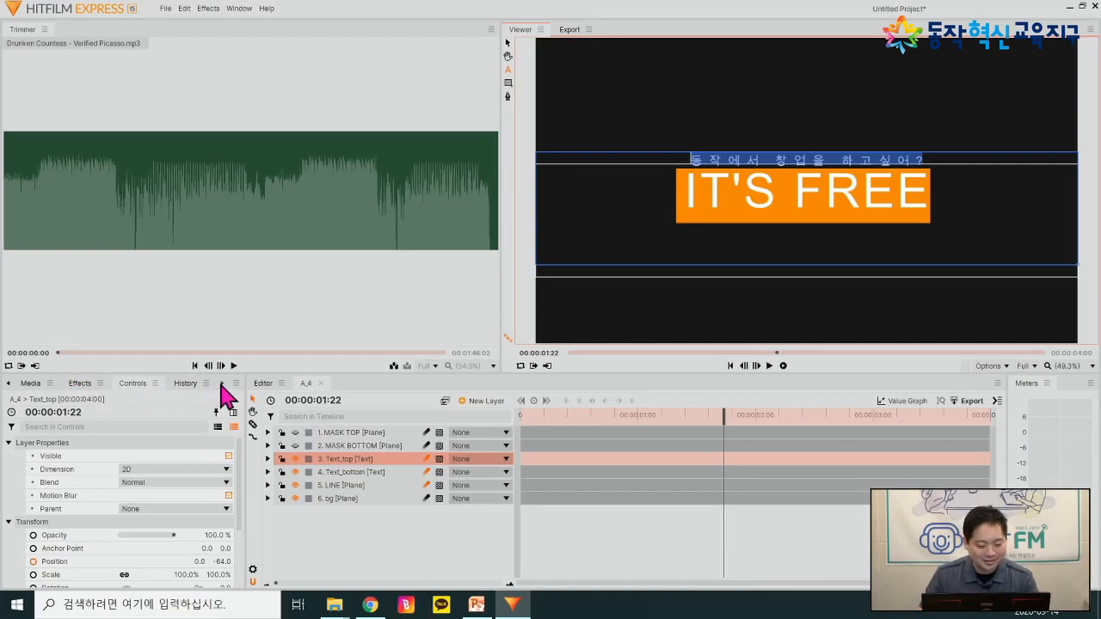
pyautogui.click(222, 384)
pyautogui.click(196, 384)
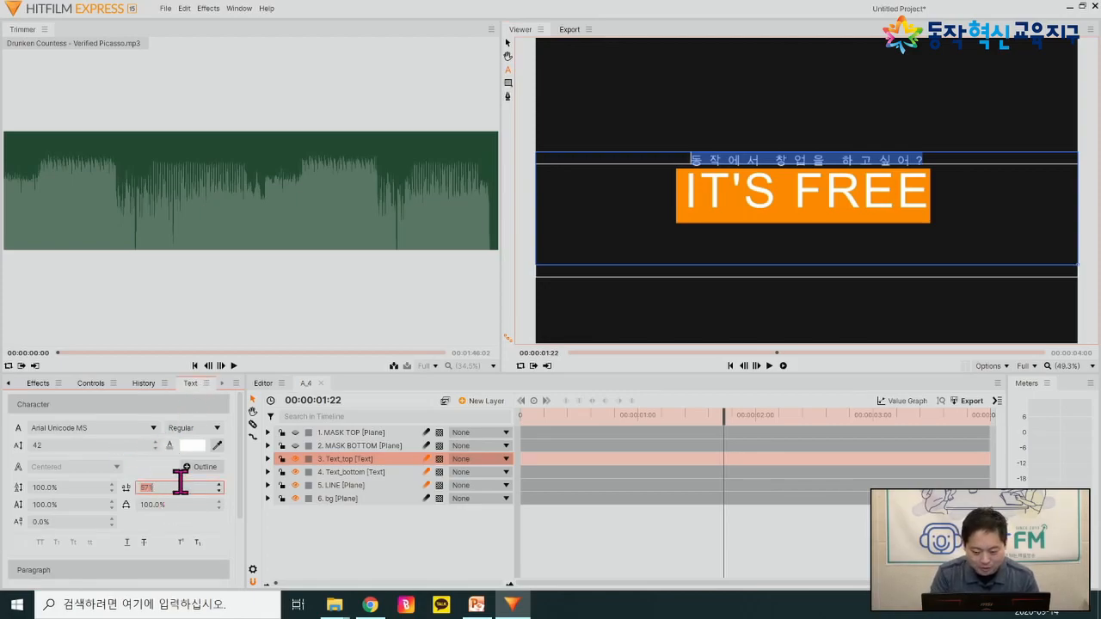
pyautogui.press('Return')
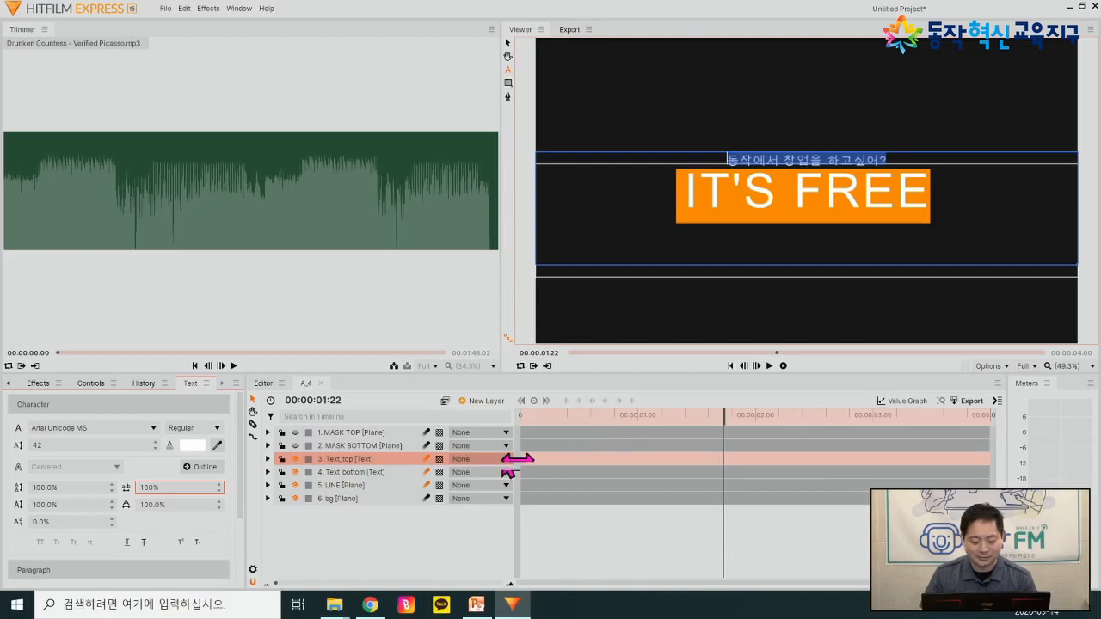
# - Select all of the Text_bottom layer's text, "IT'S FREE", for editing
pyautogui.click(356, 540)
pyautogui.click(374, 473)
pyautogui.doubleClick(374, 473)
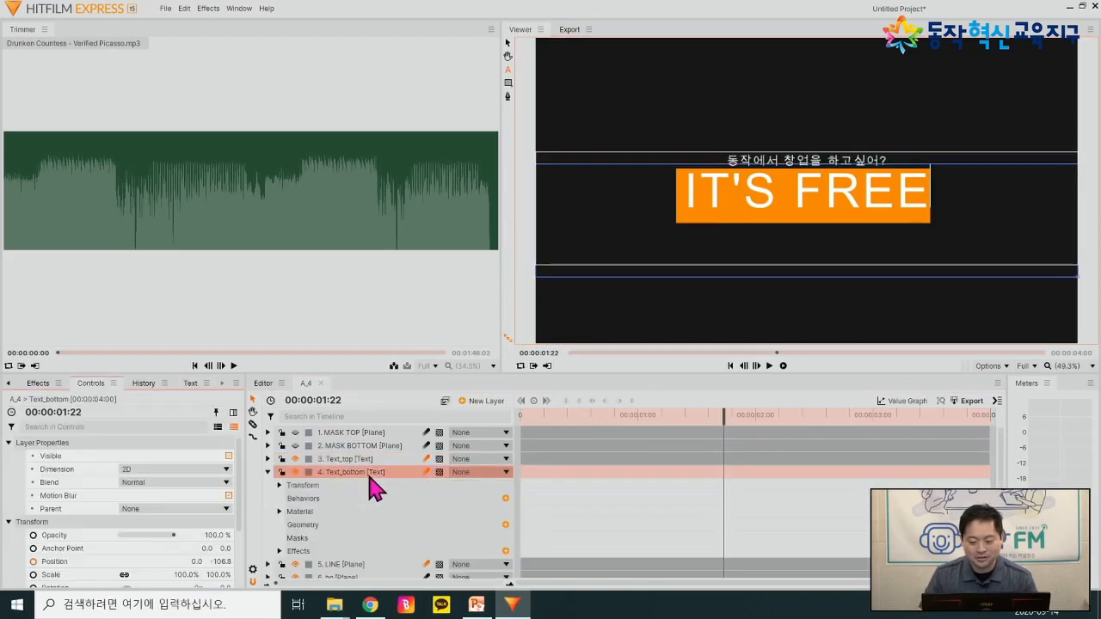
pyautogui.doubleClick(372, 479)
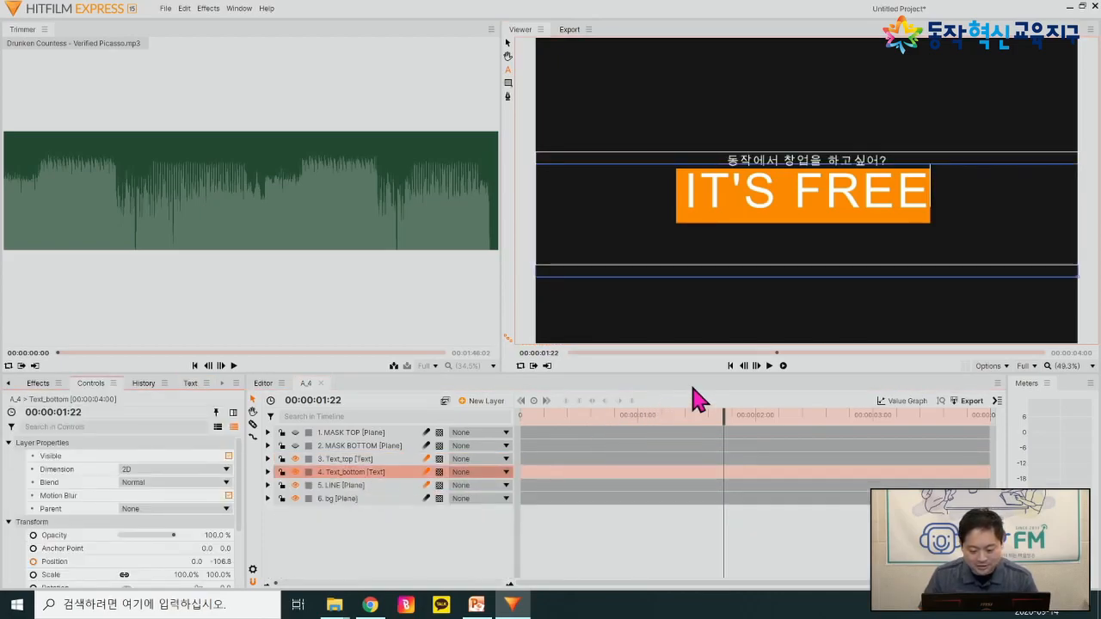
pyautogui.moveTo(690, 202); pyautogui.dragTo(852, 185)
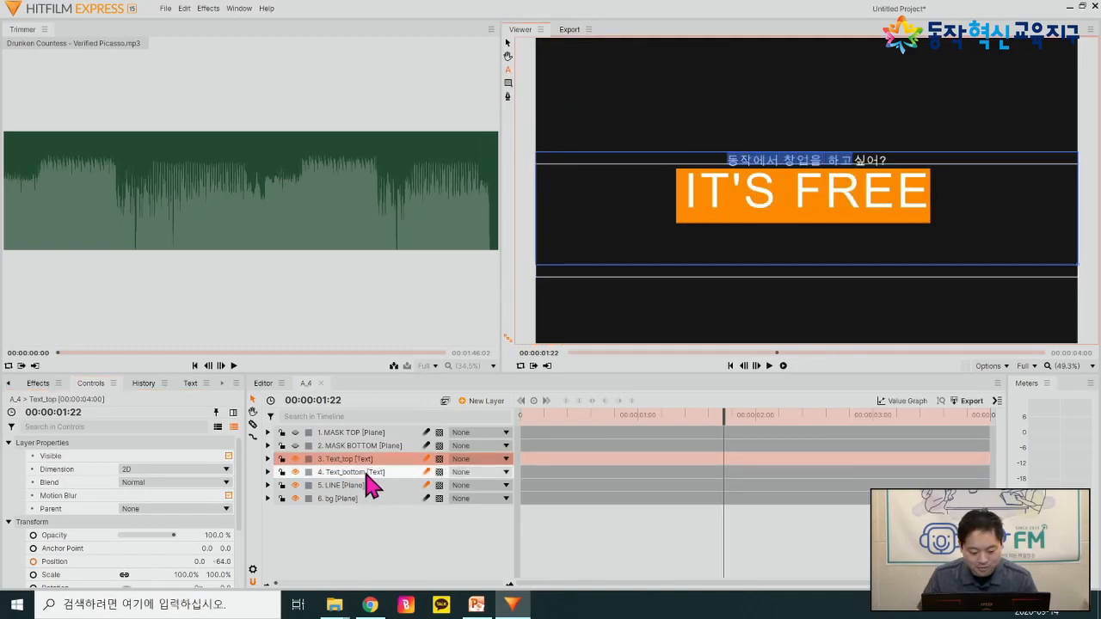
pyautogui.click(366, 475)
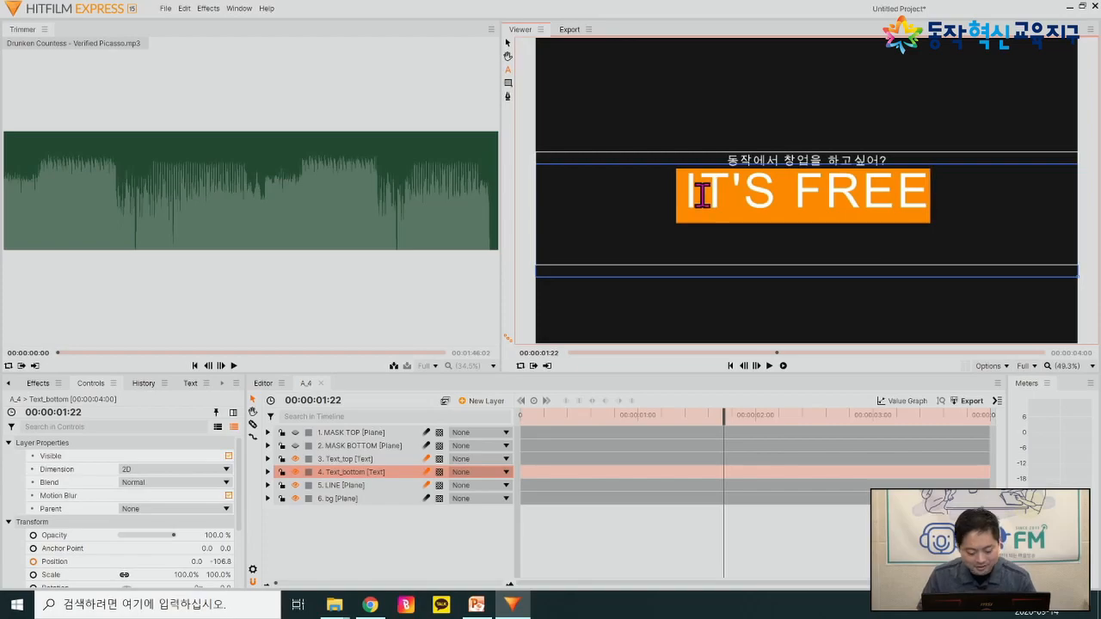
pyautogui.tripleClick(703, 206)
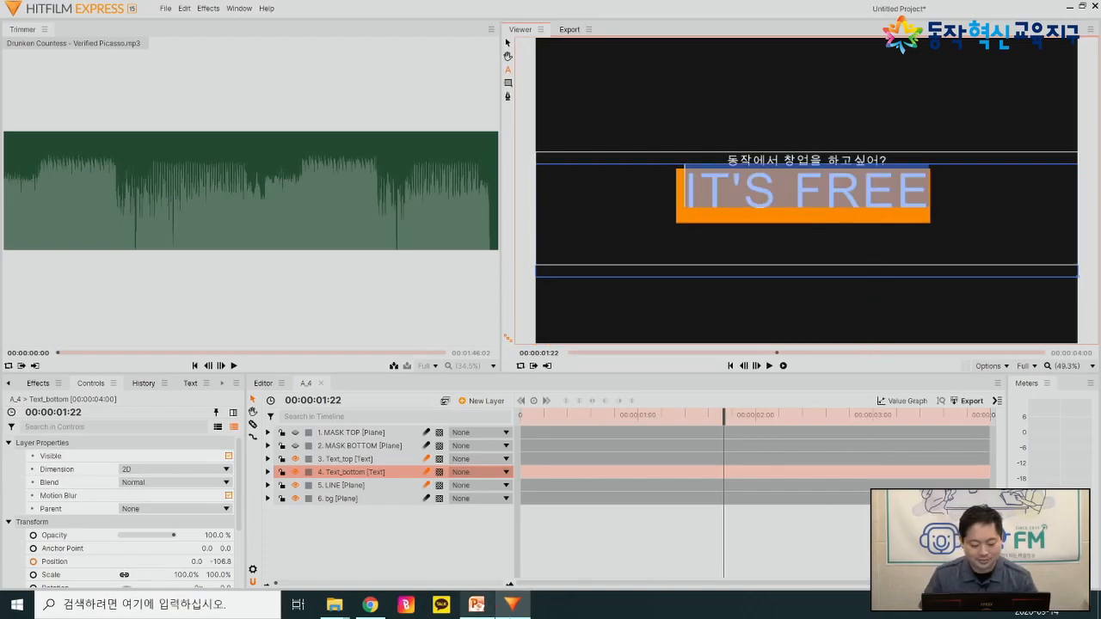
# - Switch to PowerPoint to check the 홍보영상 slide for the event wording, and return to the A_4 title in HitFilm Express
pyautogui.click(476, 605)
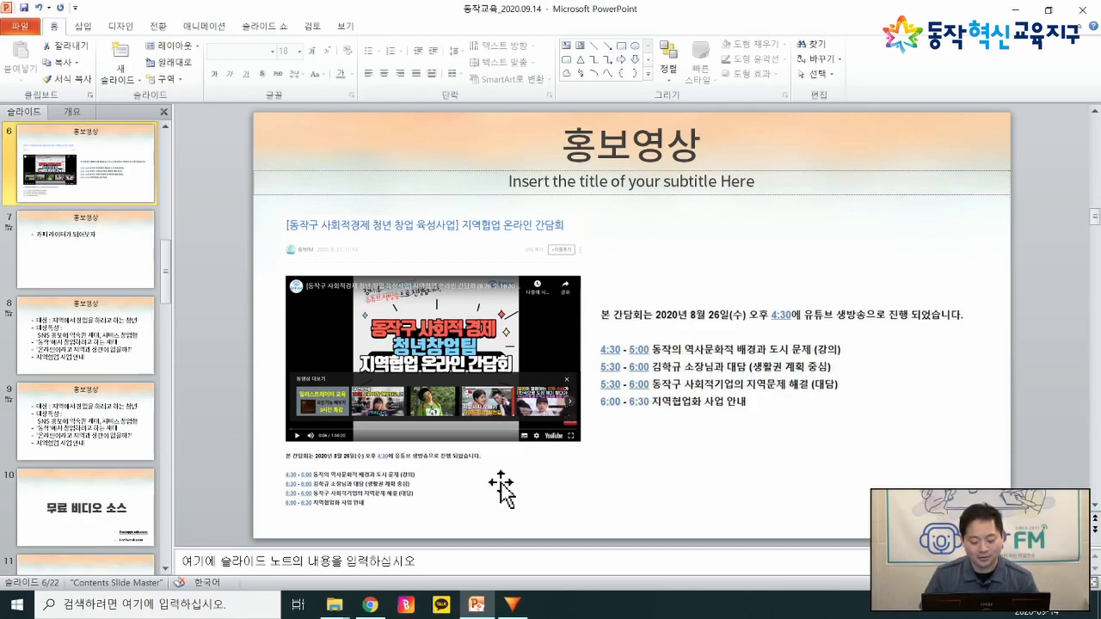
pyautogui.click(512, 605)
pyautogui.click(687, 205)
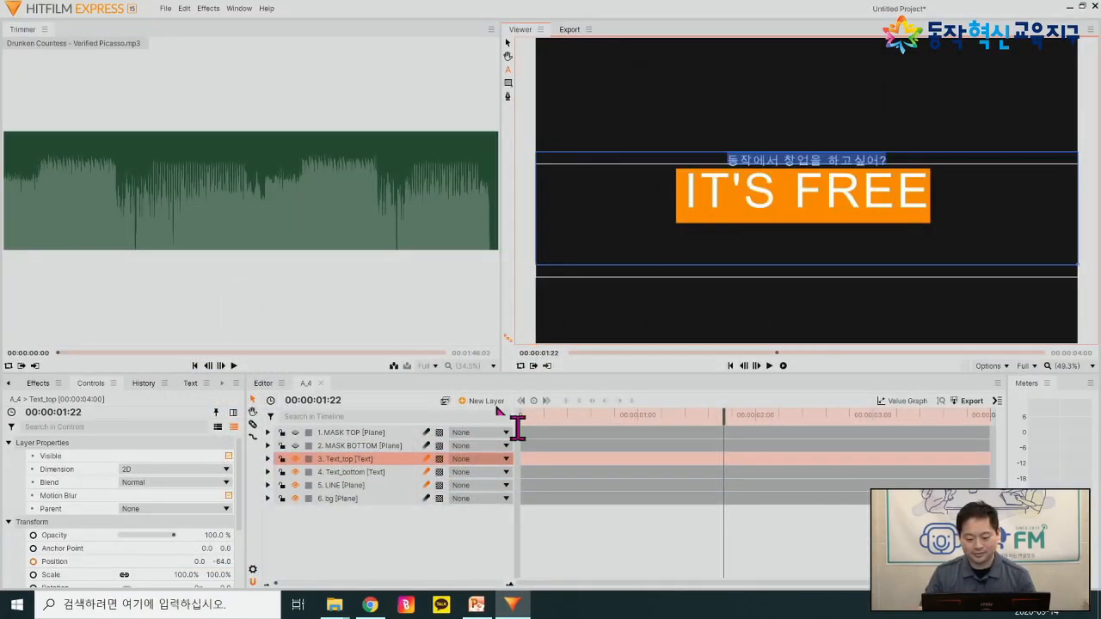
# - Replace the Text_bottom layer's text with "청년창업 온라인 간담회"
pyautogui.click(403, 473)
pyautogui.press('BackSpace')
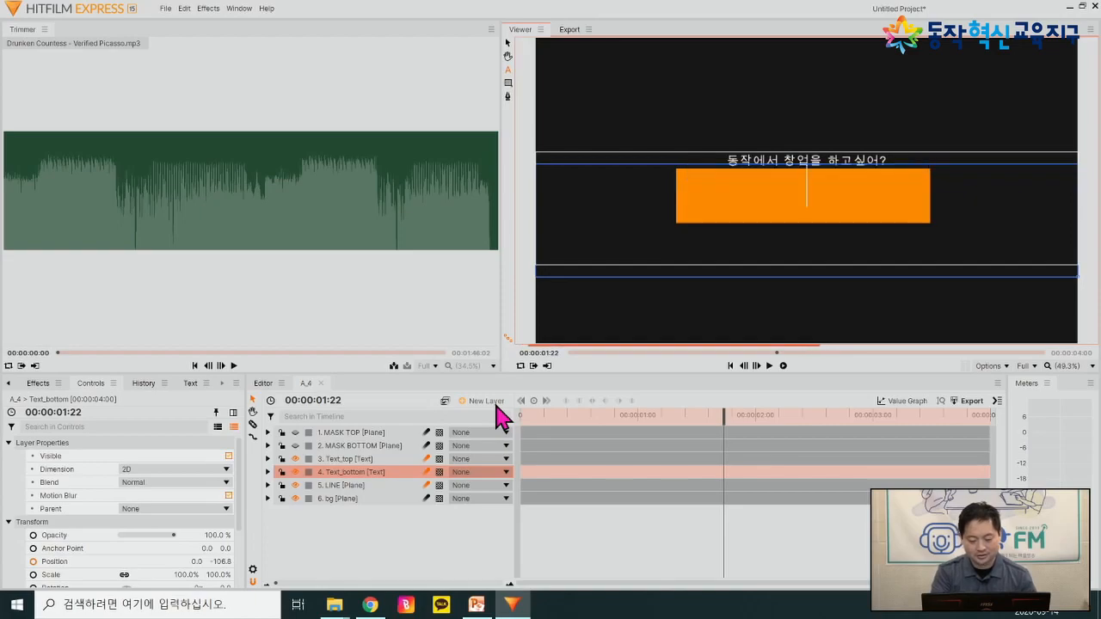
pyautogui.write('청년창업 온라인 간담회')
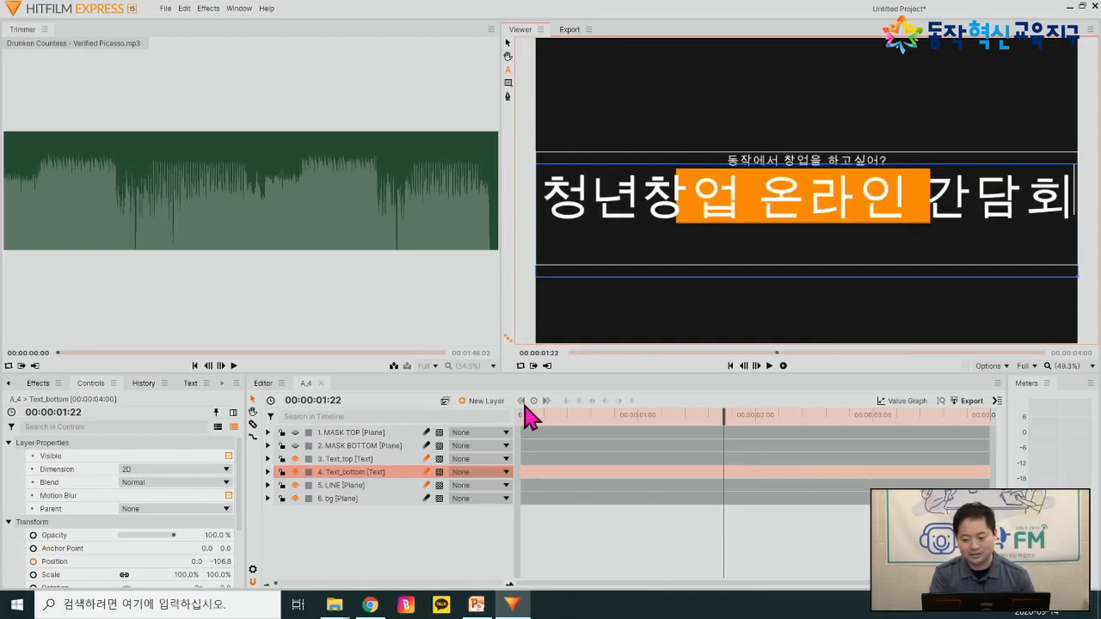
# - Reduce the font size of the entire Text_bottom line to 83
pyautogui.hotkey('ctrl', 'a')
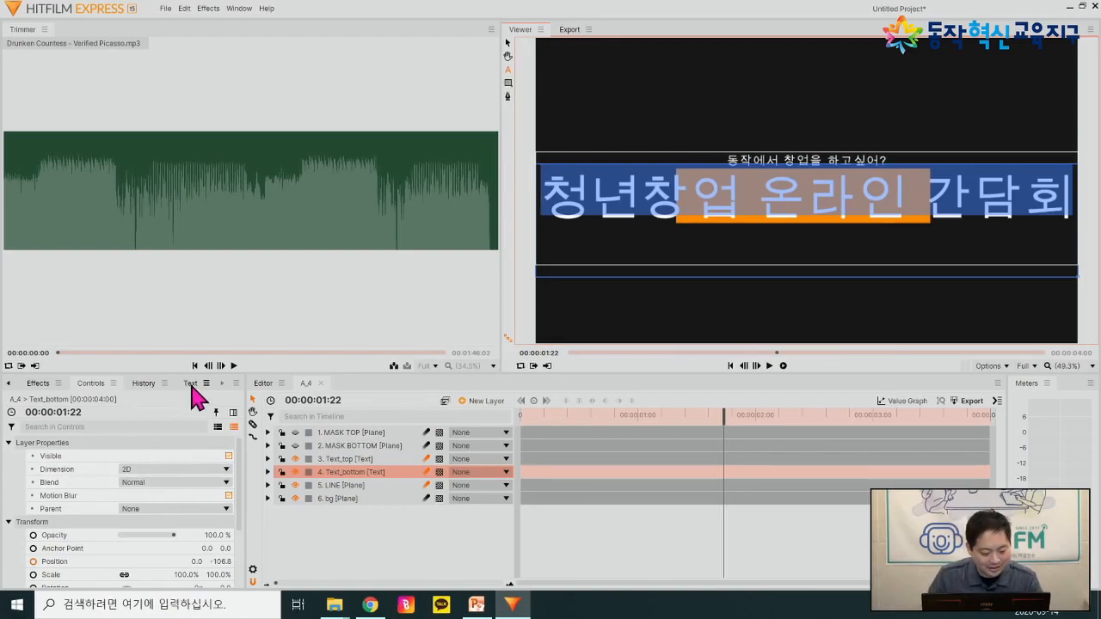
pyautogui.click(191, 384)
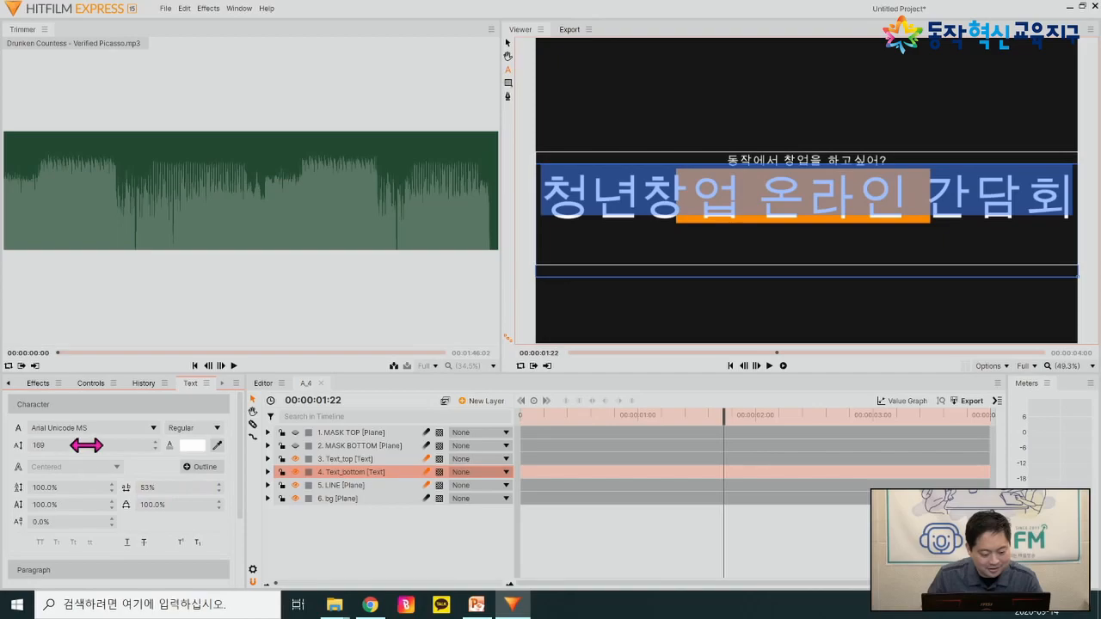
pyautogui.moveTo(86, 445); pyautogui.dragTo(29, 444)
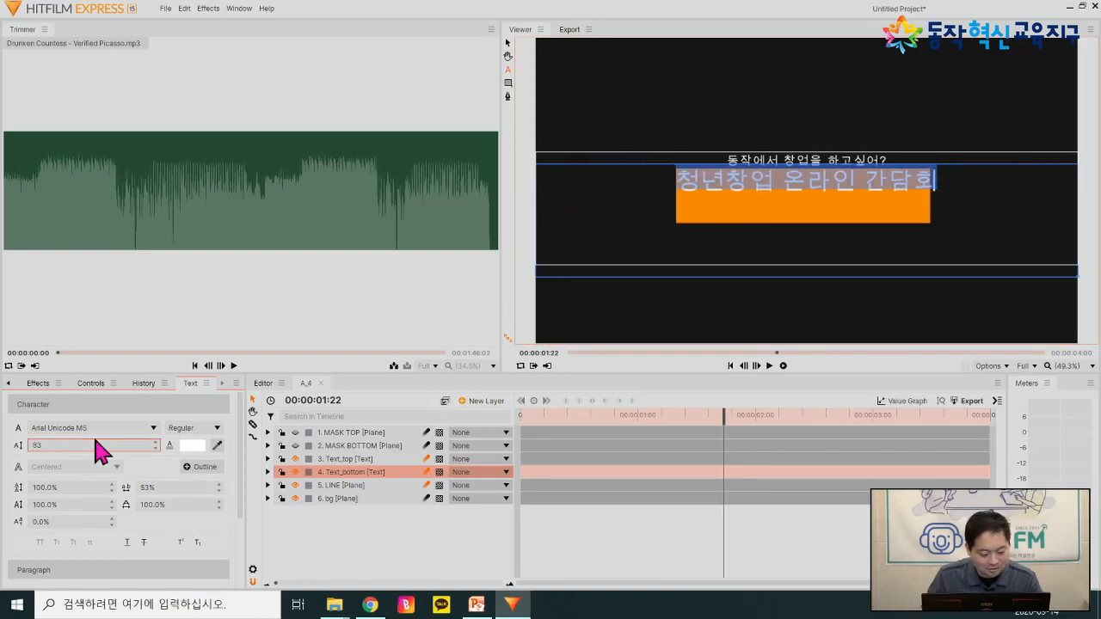
# - Tighten the Text_bottom line's letter spacing to -1% so the text fits the orange box's width
pyautogui.click(707, 165)
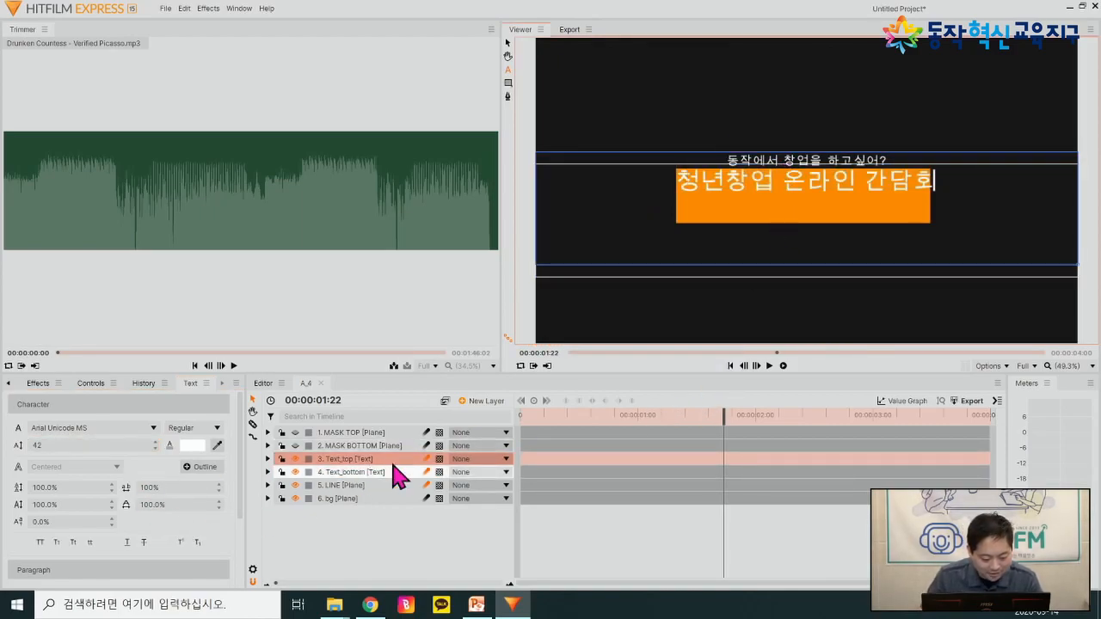
pyautogui.click(362, 473)
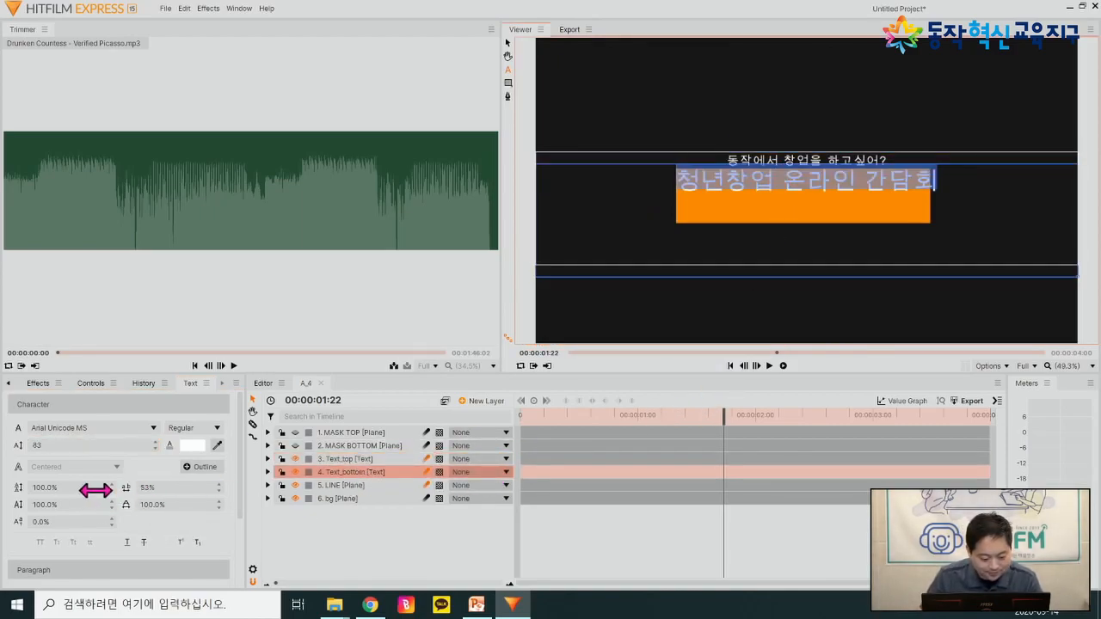
pyautogui.moveTo(156, 489); pyautogui.dragTo(148, 489)
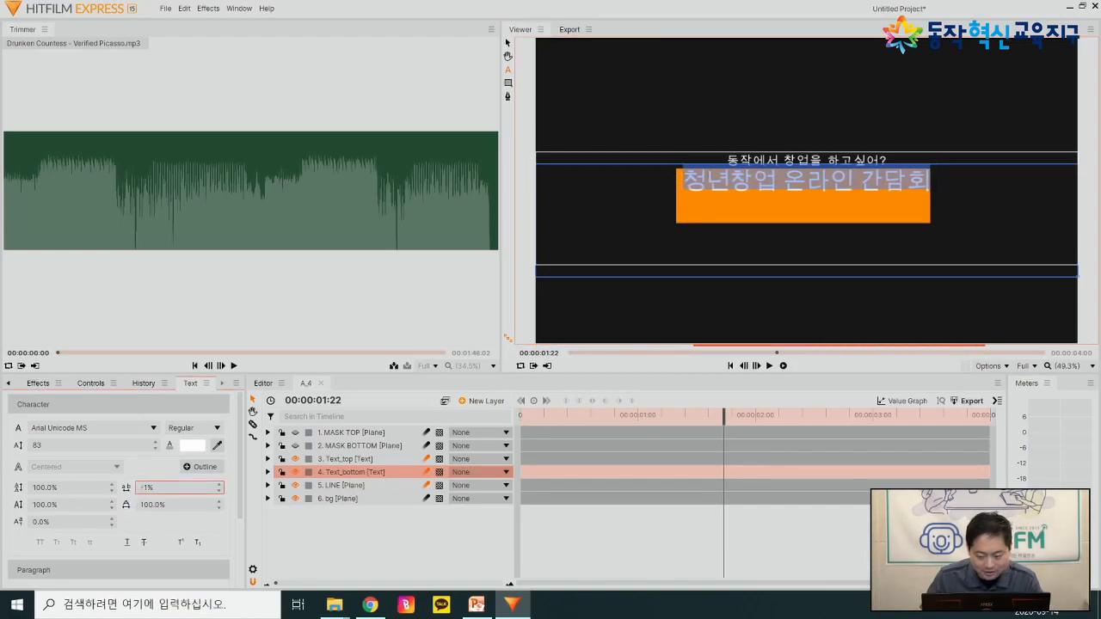
# - Play the A_4 title from its start to check how both Korean lines animate
pyautogui.click(702, 485)
pyautogui.click(707, 459)
pyautogui.moveTo(635, 419); pyautogui.dragTo(479, 430)
pyautogui.press('space')
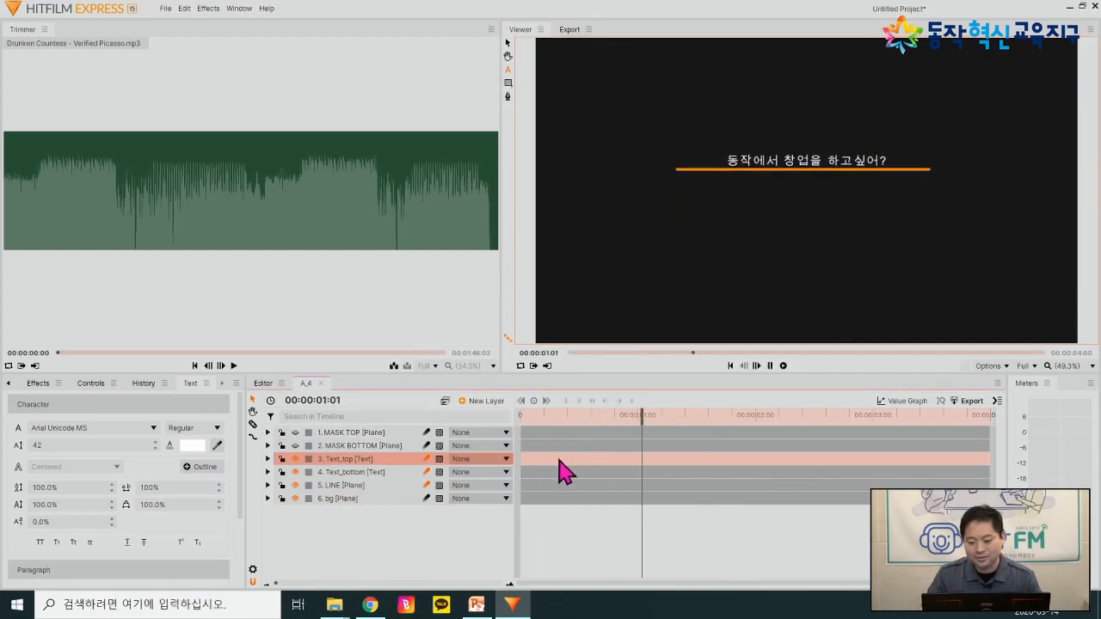
pyautogui.press('space')
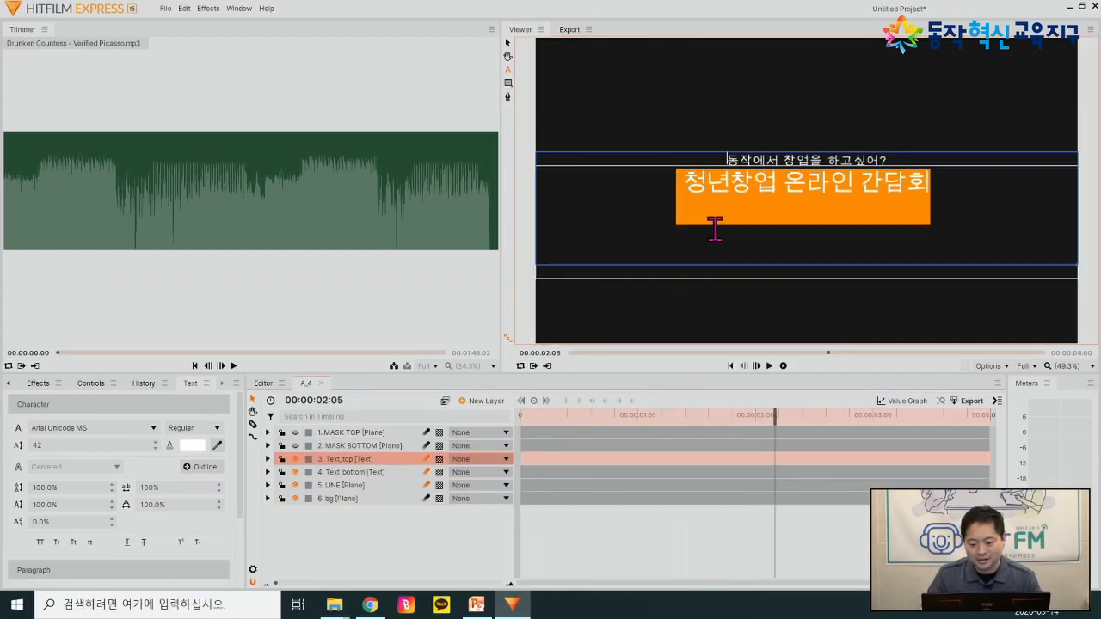
# - Toggle the visibility of the bg and LINE layers to identify which one draws the orange box
pyautogui.click(344, 485)
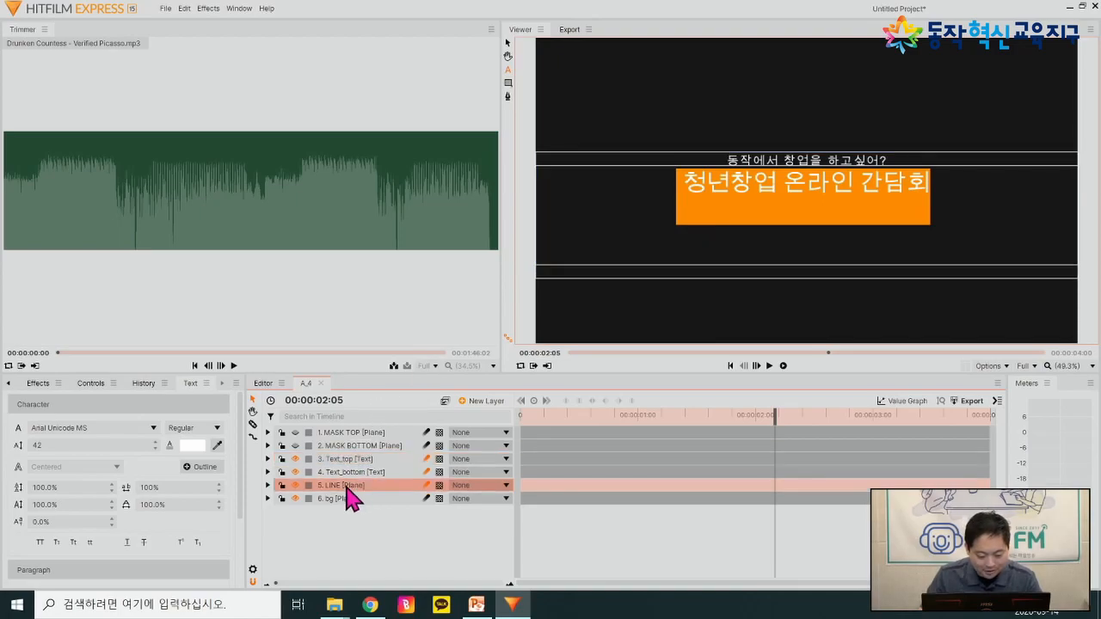
pyautogui.click(339, 499)
pyautogui.click(296, 500)
pyautogui.click(296, 499)
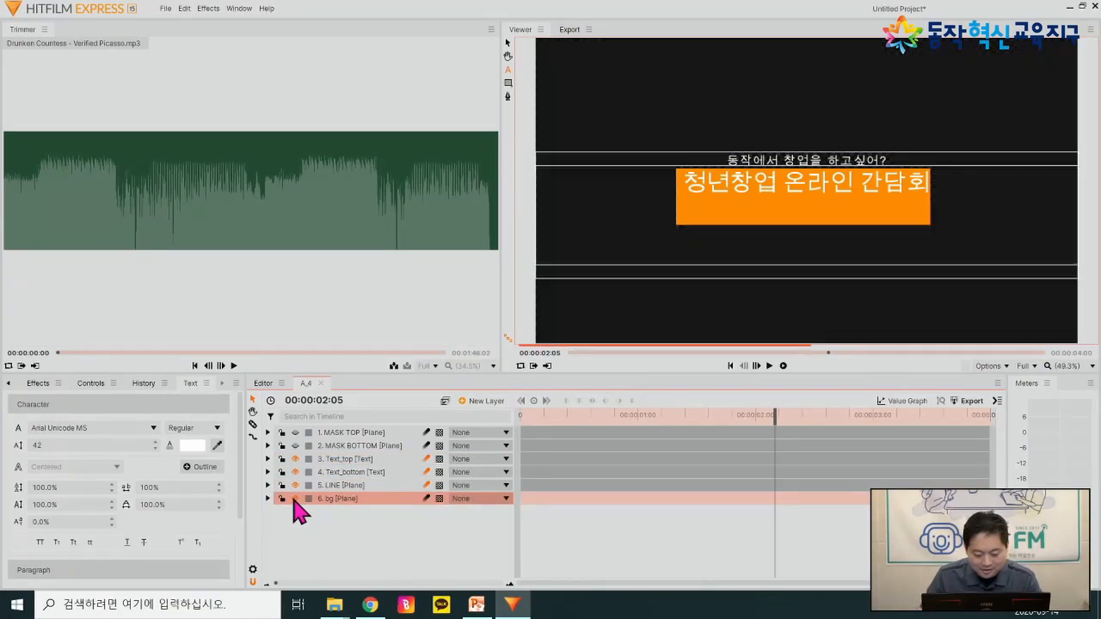
pyautogui.click(296, 500)
pyautogui.click(296, 500)
pyautogui.click(296, 485)
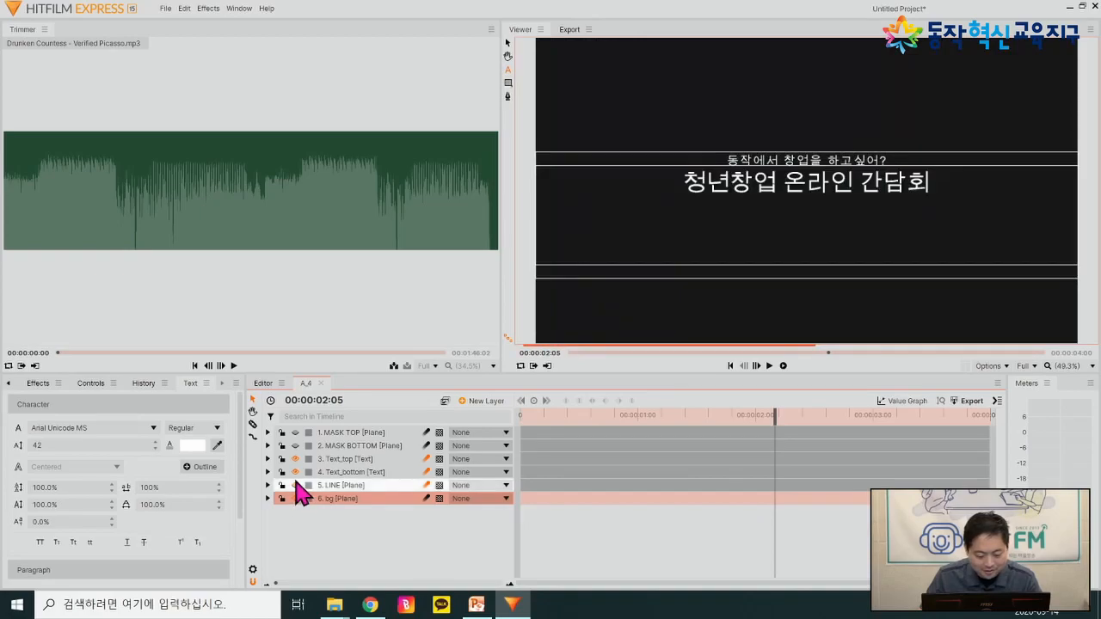
pyautogui.click(295, 485)
pyautogui.click(338, 485)
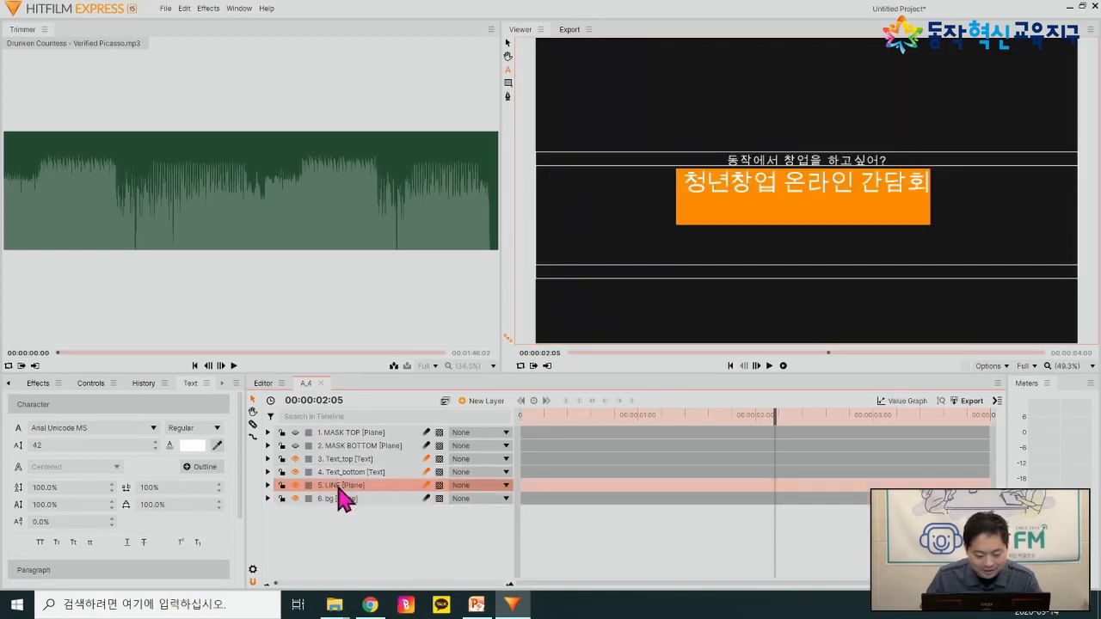
# - Unlink the LINE layer's scale proportions and set its vertical scale to 58%
pyautogui.click(268, 486)
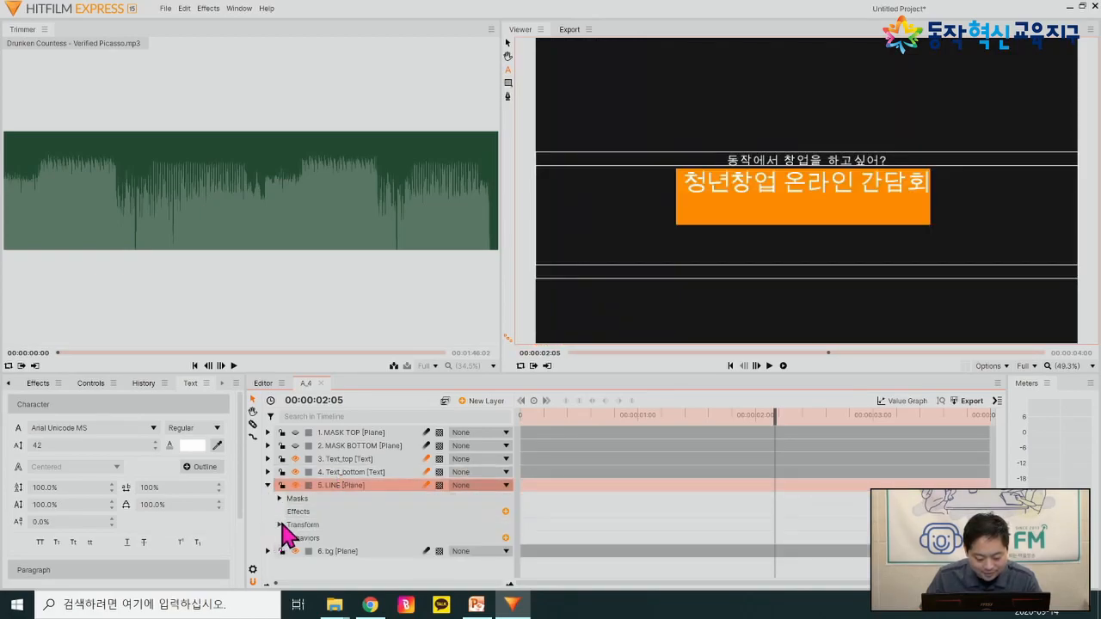
pyautogui.click(280, 526)
pyautogui.scroll(-1, 379, 521)
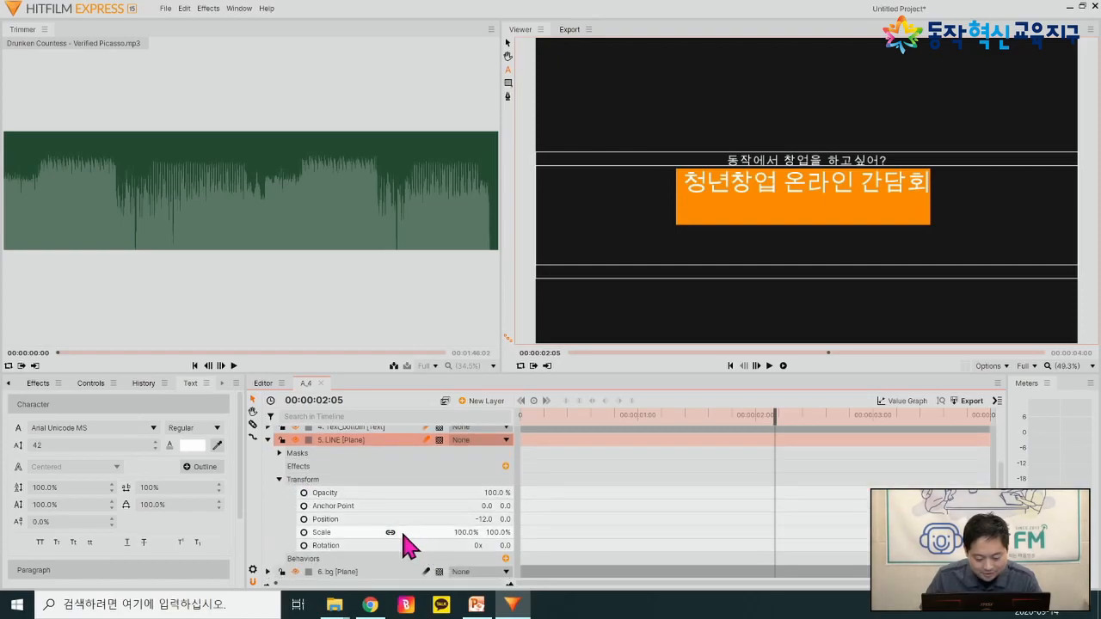
pyautogui.click(391, 536)
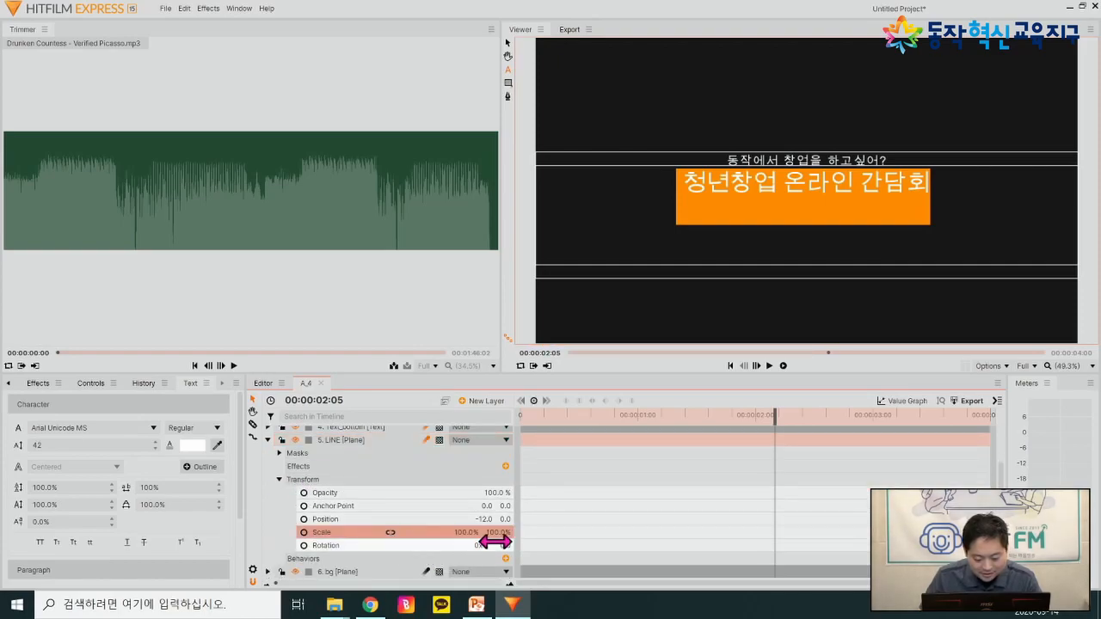
pyautogui.moveTo(496, 532); pyautogui.dragTo(460, 533)
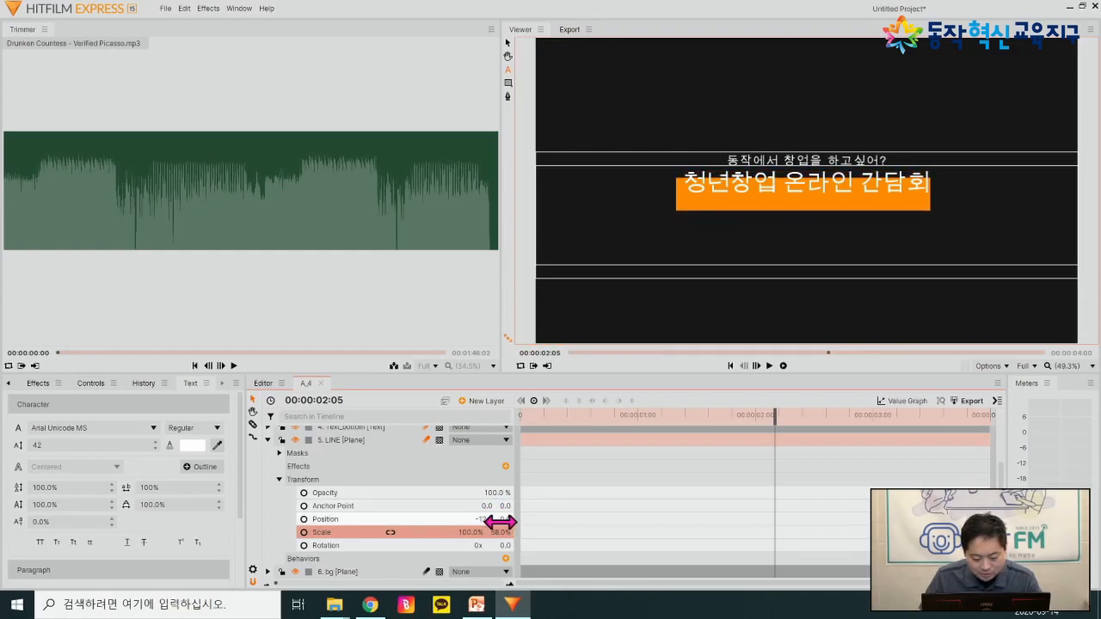
# - Raise the LINE layer to a vertical position of 28.0 behind the lower text line and check the title's animation
pyautogui.moveTo(505, 519); pyautogui.dragTo(524, 520)
pyautogui.moveTo(621, 415); pyautogui.dragTo(485, 440)
pyautogui.press('space')
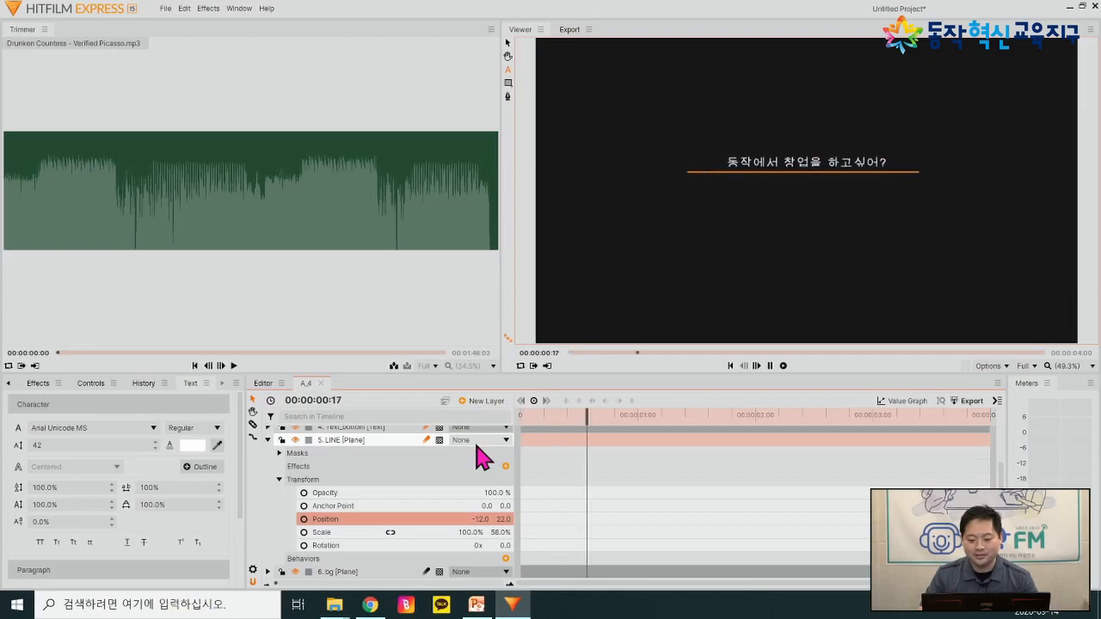
pyautogui.press('space')
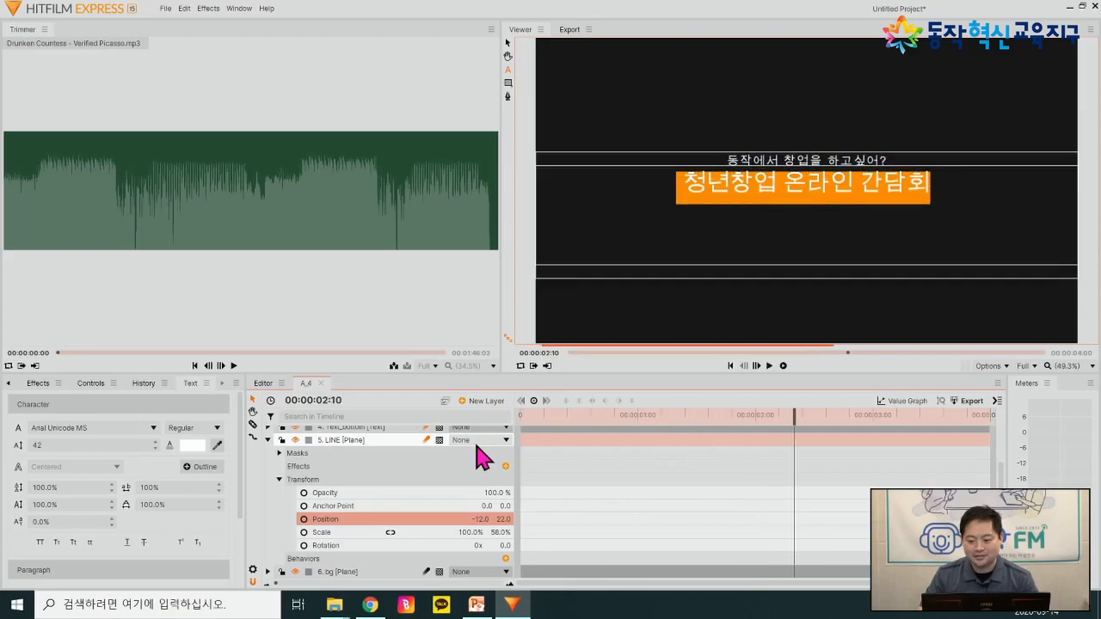
pyautogui.moveTo(492, 533)
pyautogui.mouseDown()
pyautogui.moveTo(467, 533)
pyautogui.moveTo(495, 536)
pyautogui.moveTo(501, 519)
pyautogui.mouseUp()
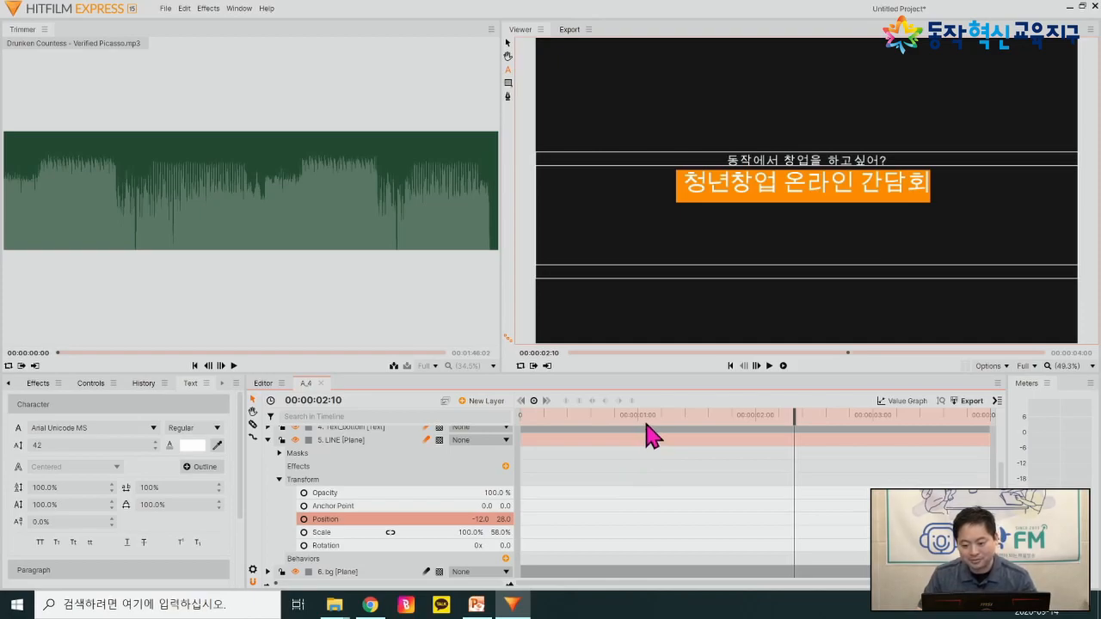
pyautogui.moveTo(641, 420); pyautogui.dragTo(826, 409)
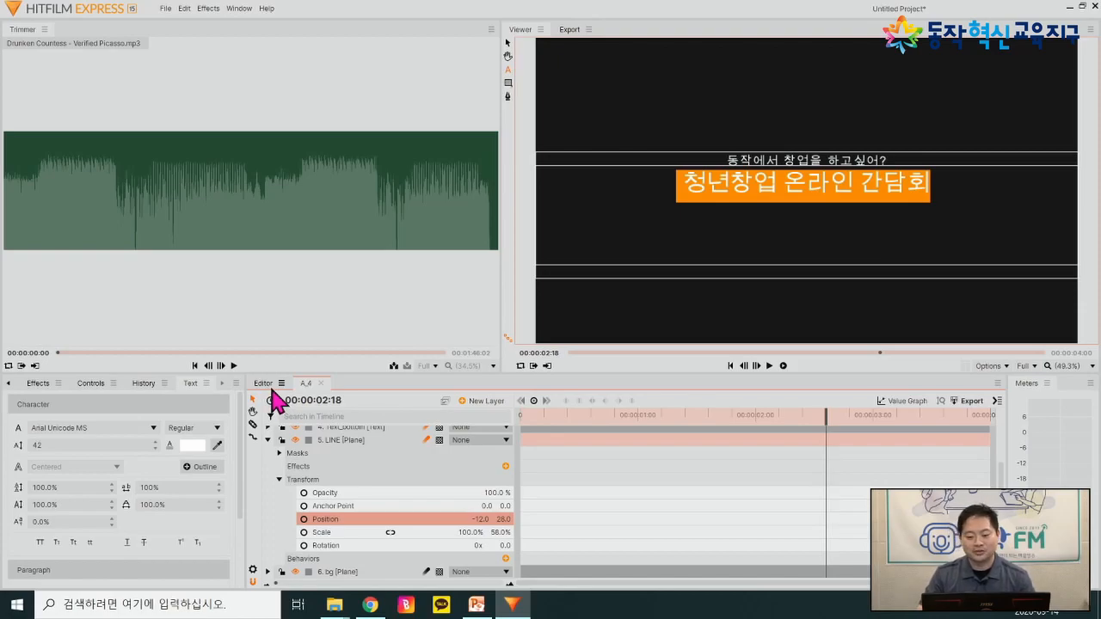
# - Return to the Editor timeline and play the A_4 clip from the start to review the customized title
pyautogui.click(263, 383)
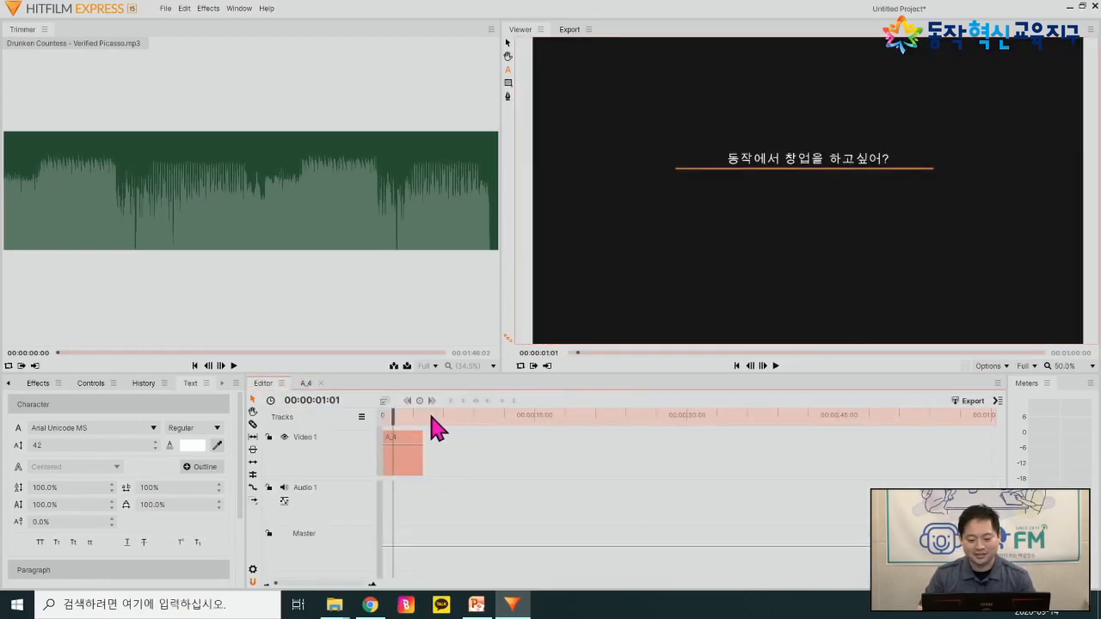
pyautogui.moveTo(423, 416); pyautogui.dragTo(354, 433)
pyautogui.press('space')
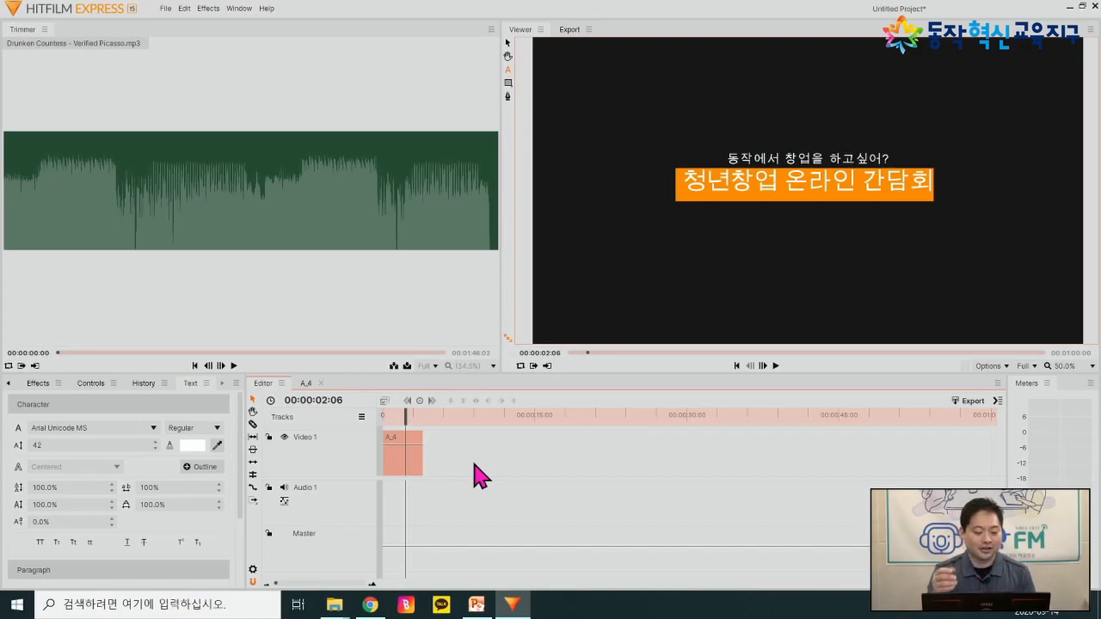
pyautogui.click(456, 472)
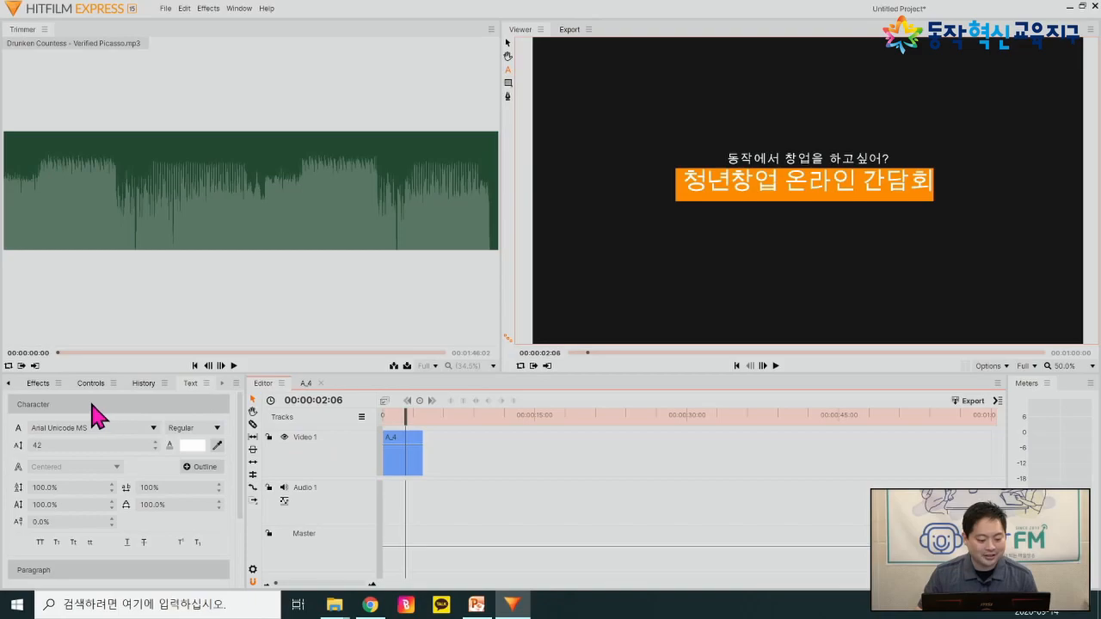
# - Try out the A_3 title from the project media on the Video 1 track and remove it again
pyautogui.click(10, 384)
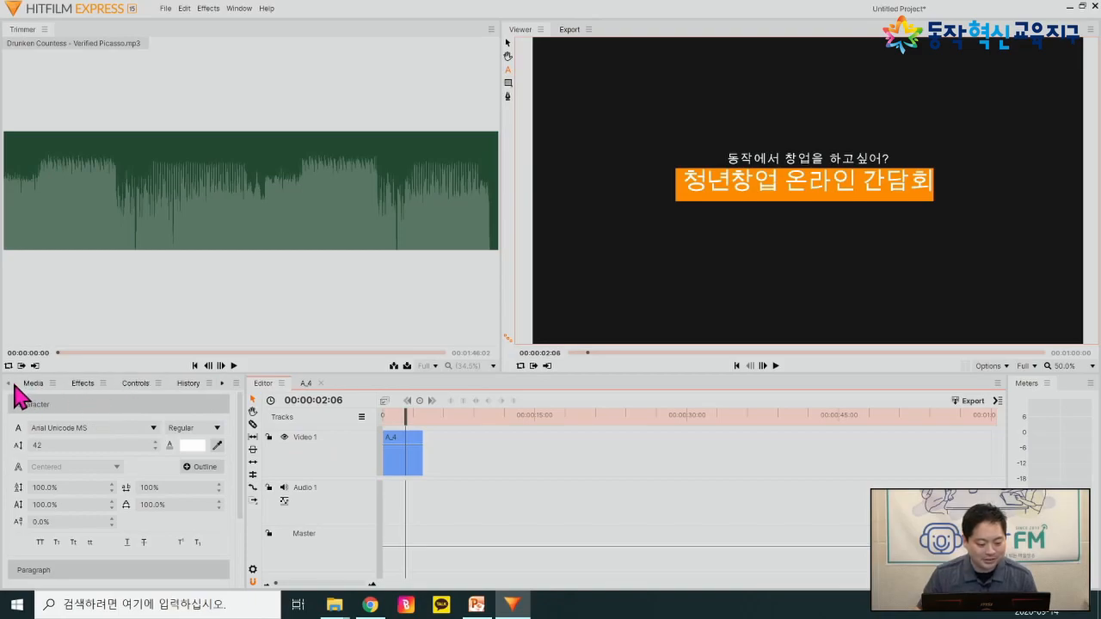
pyautogui.click(33, 384)
pyautogui.moveTo(76, 499); pyautogui.dragTo(516, 458)
pyautogui.click(516, 418)
pyautogui.moveTo(516, 418)
pyautogui.mouseDown()
pyautogui.moveTo(526, 422)
pyautogui.moveTo(507, 419)
pyautogui.moveTo(526, 416)
pyautogui.mouseUp()
pyautogui.press('Delete')
pyautogui.scroll(3, 184, 484)
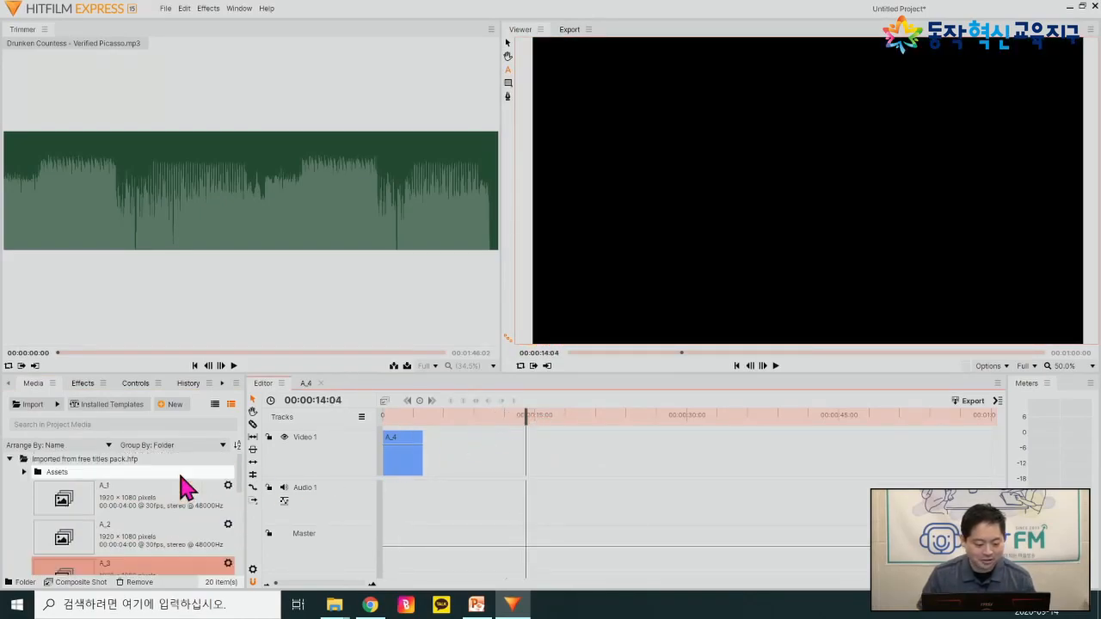
# - Add the A_2 title to the Video 1 track directly after A_4, and place a second copy directly behind it
pyautogui.moveTo(116, 529); pyautogui.dragTo(460, 416)
pyautogui.moveTo(460, 458); pyautogui.dragTo(487, 448)
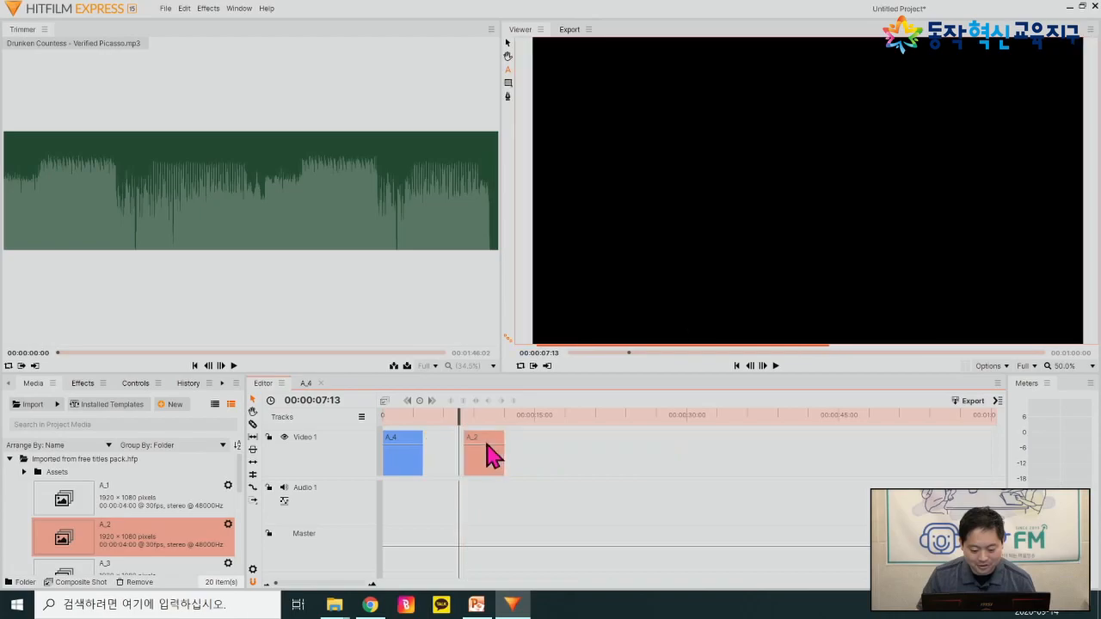
pyautogui.click(471, 418)
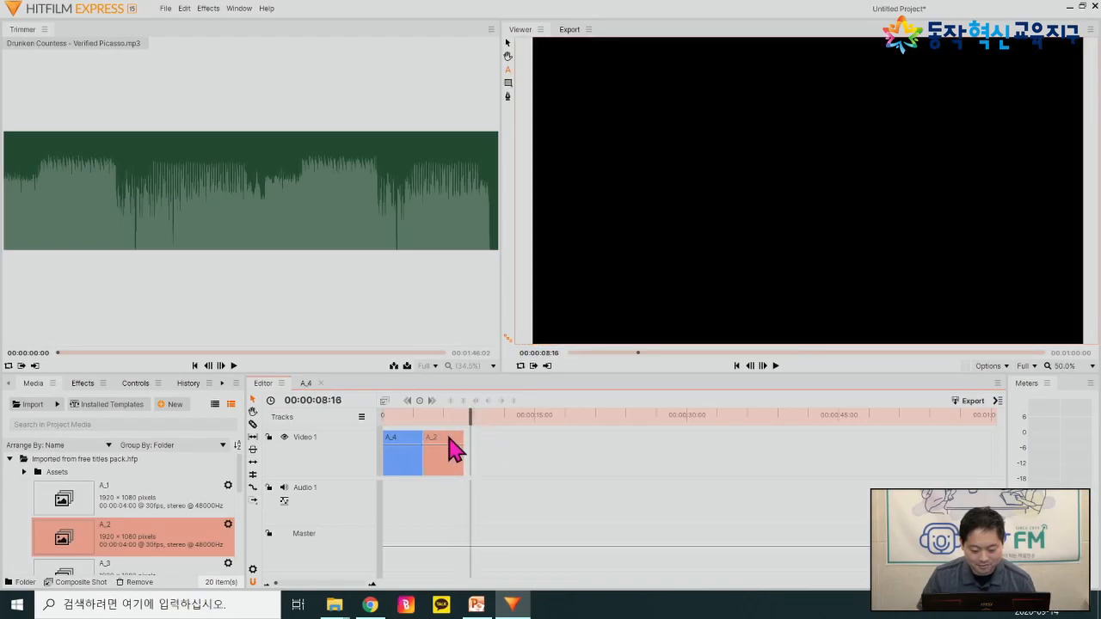
pyautogui.hotkey('ctrl', 'v')
pyautogui.moveTo(503, 441); pyautogui.dragTo(491, 421)
pyautogui.click(570, 467)
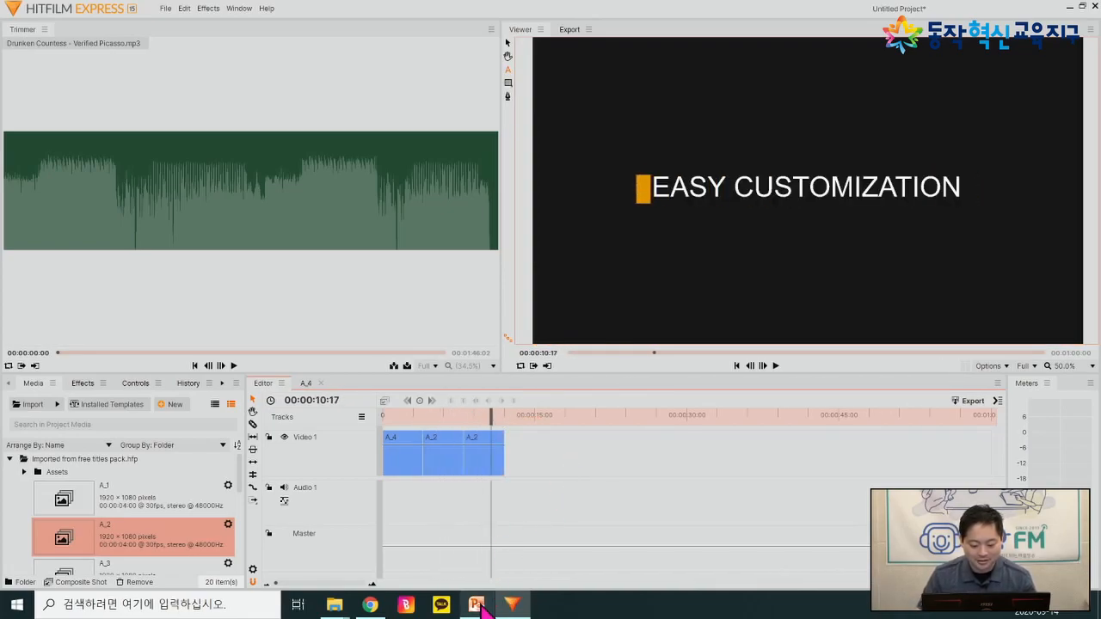
# - Switch to PowerPoint to read the event details on the 홍보영상 slide, and return to HitFilm Express
pyautogui.click(476, 605)
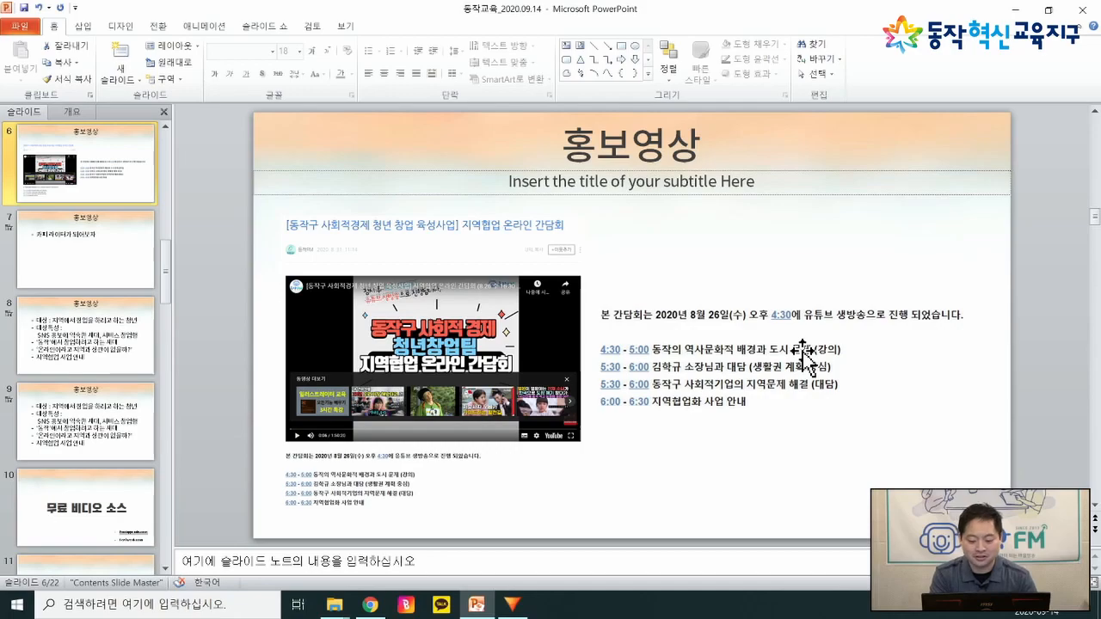
pyautogui.click(513, 605)
# - Open the first A_2 clip from the Editor timeline for editing and select its Text layer at 00:00:02:00
pyautogui.click(445, 416)
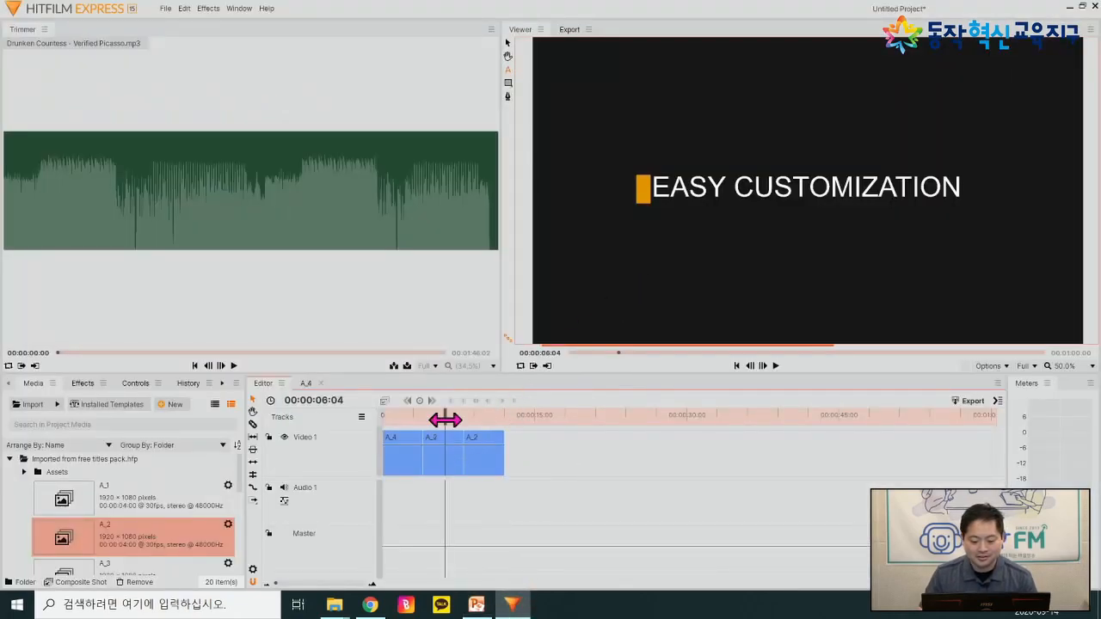
pyautogui.click(673, 172)
pyautogui.click(572, 368)
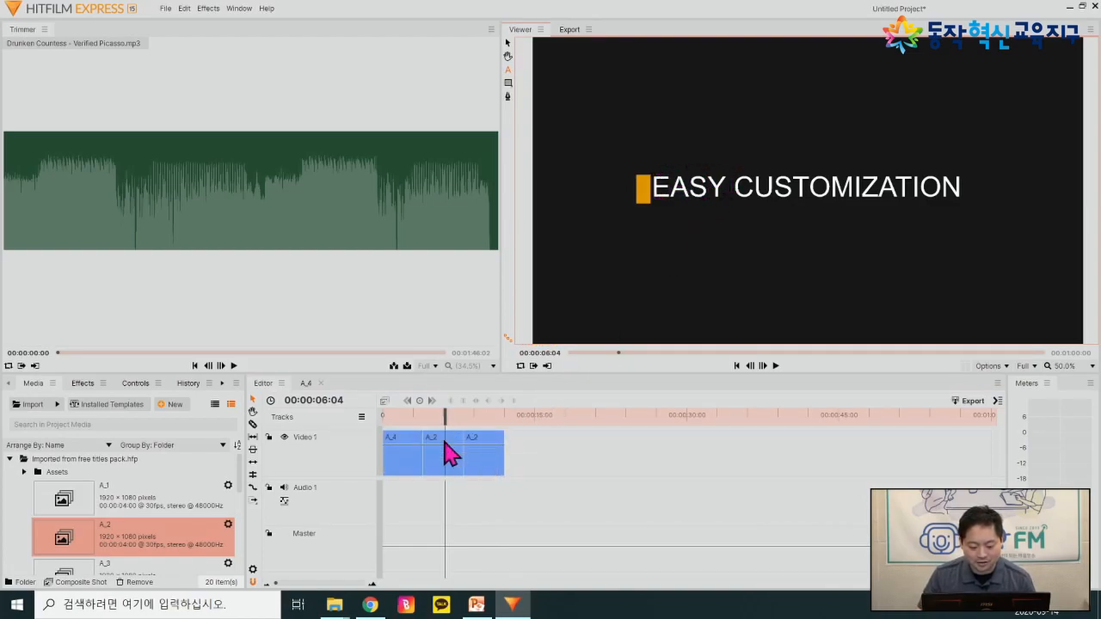
pyautogui.doubleClick(449, 454)
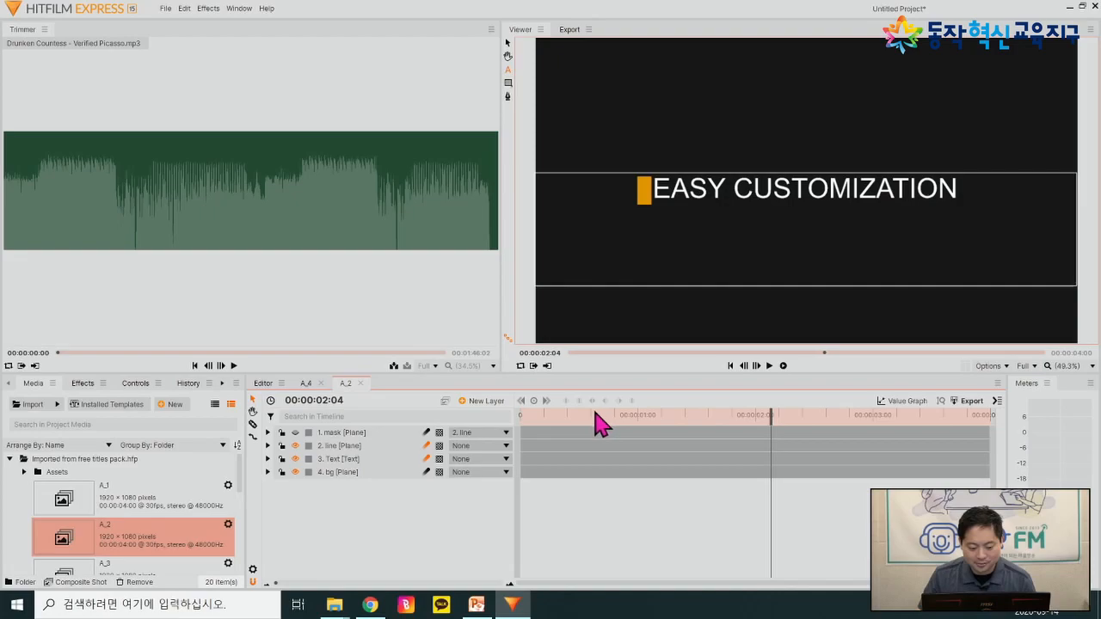
pyautogui.moveTo(600, 419); pyautogui.dragTo(757, 411)
pyautogui.click(371, 461)
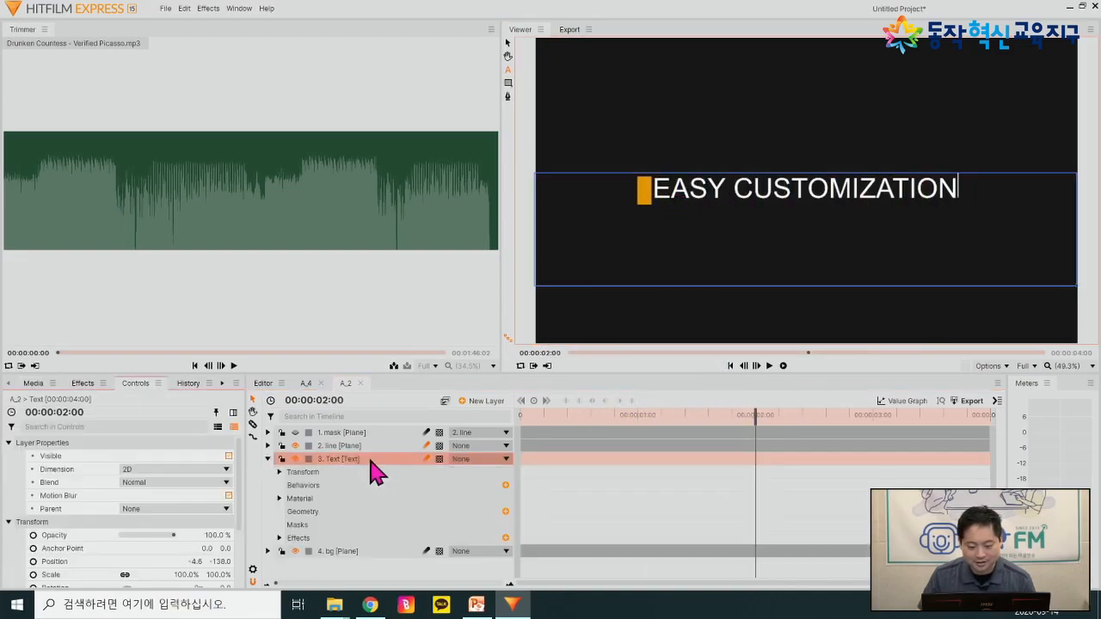
# - Replace the title text with "친절히 알려주는 지역협업화사업", checking the wording on the PowerPoint slide along the way
pyautogui.doubleClick(738, 195)
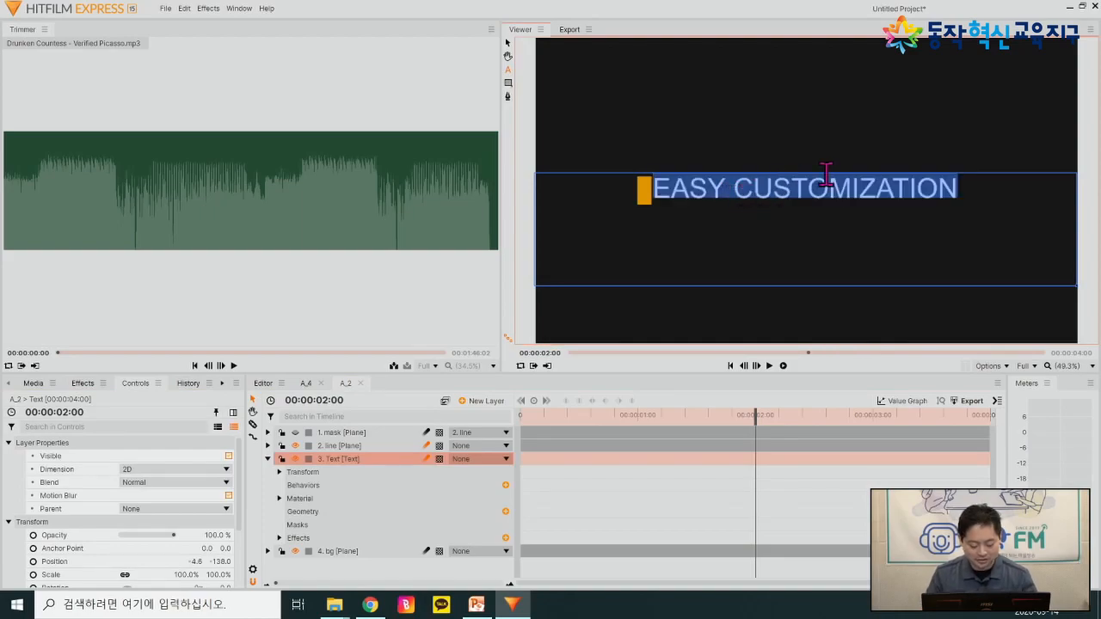
pyautogui.write('clsw')
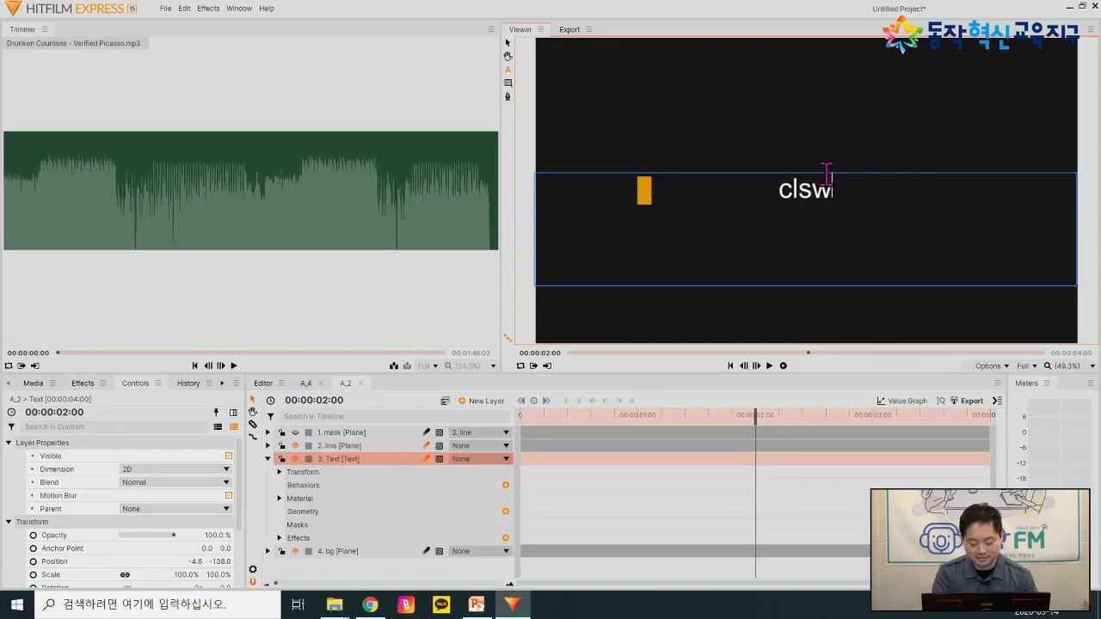
pyautogui.hotkey('ctrl', 'a')
pyautogui.press('BackSpace')
pyautogui.write('친절히 알려주는')
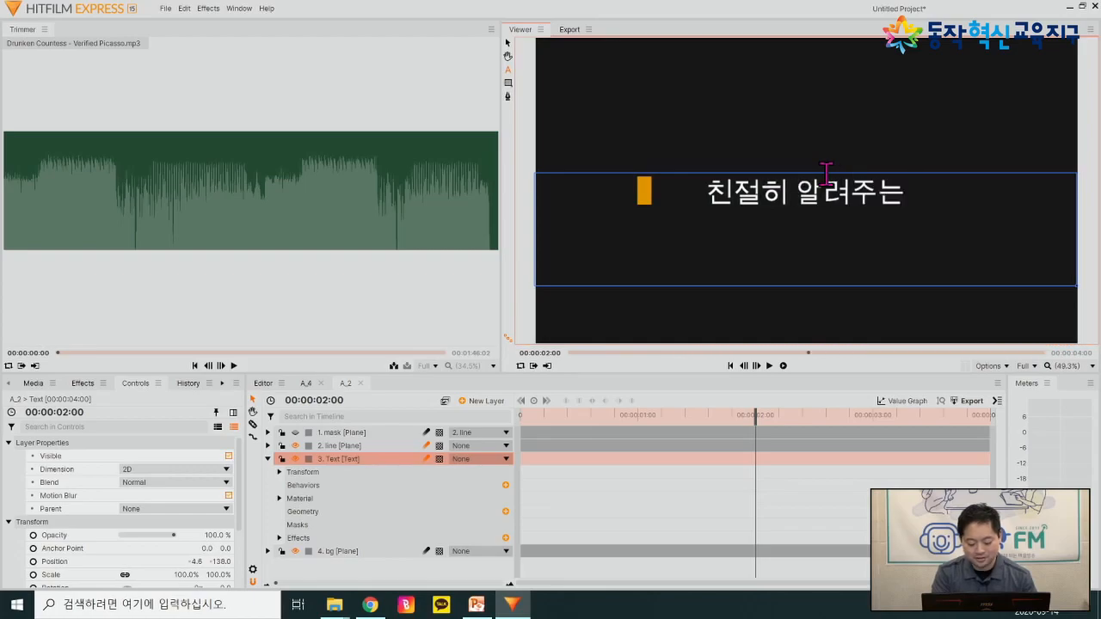
pyautogui.hotkey('alt', 'Tab')
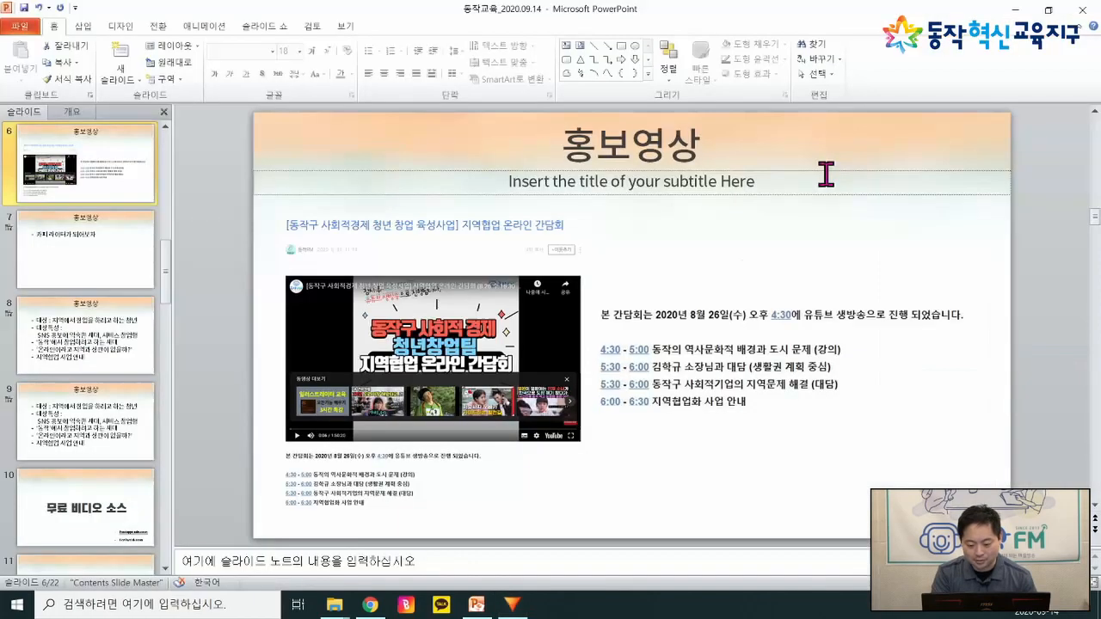
pyautogui.hotkey('alt', 'Tab')
pyautogui.write('지역')
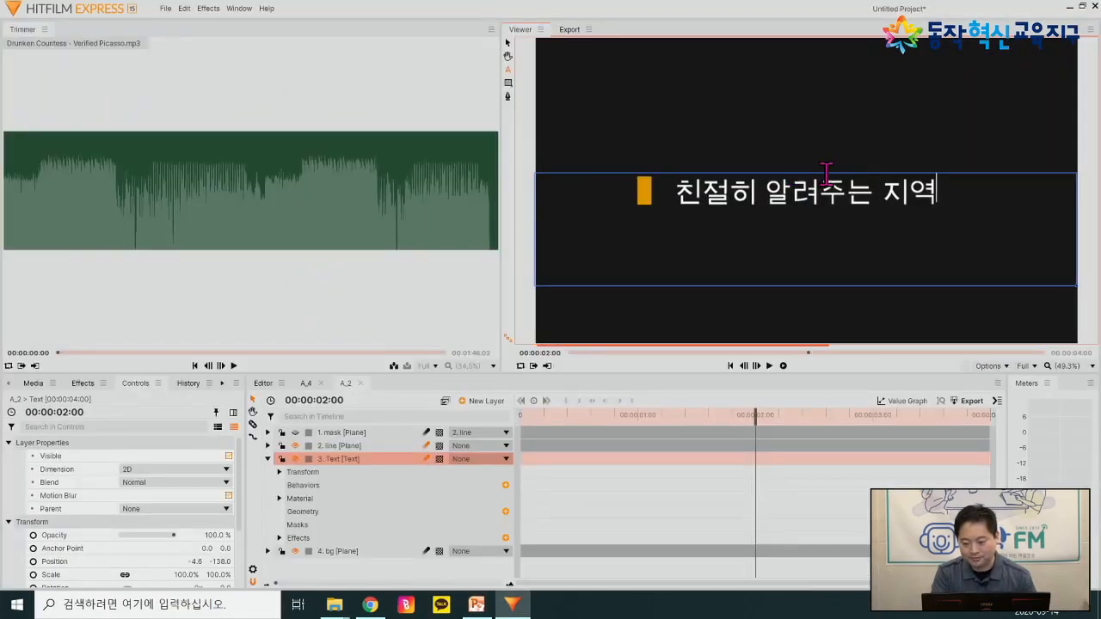
pyautogui.write('협업화사')
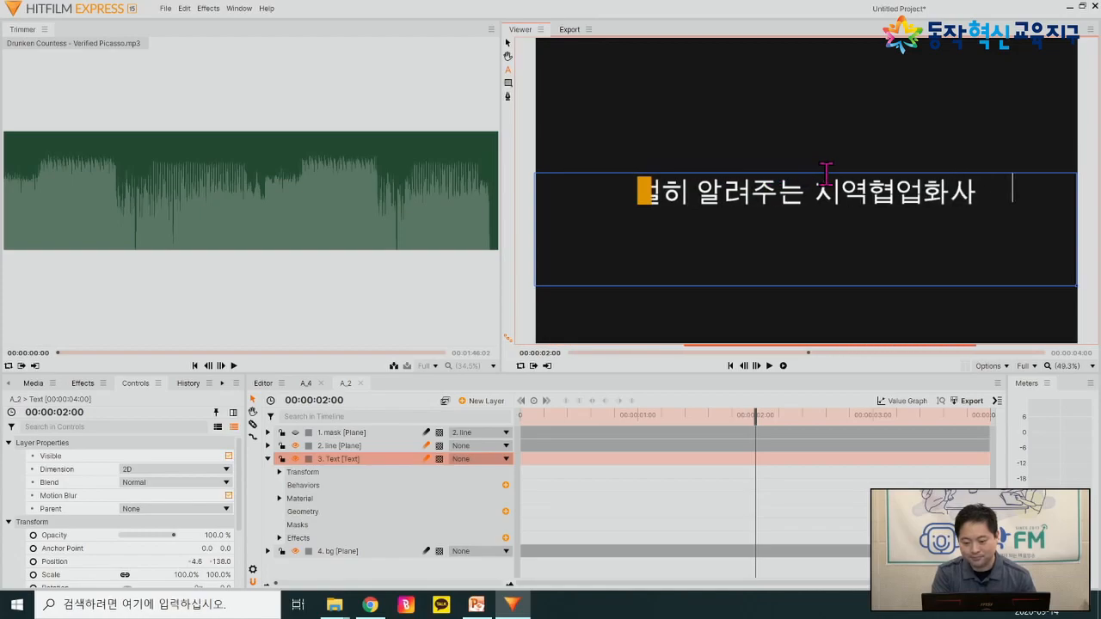
# - Set the font size of the whole A_2 title text to 72
pyautogui.hotkey('ctrl', 'a')
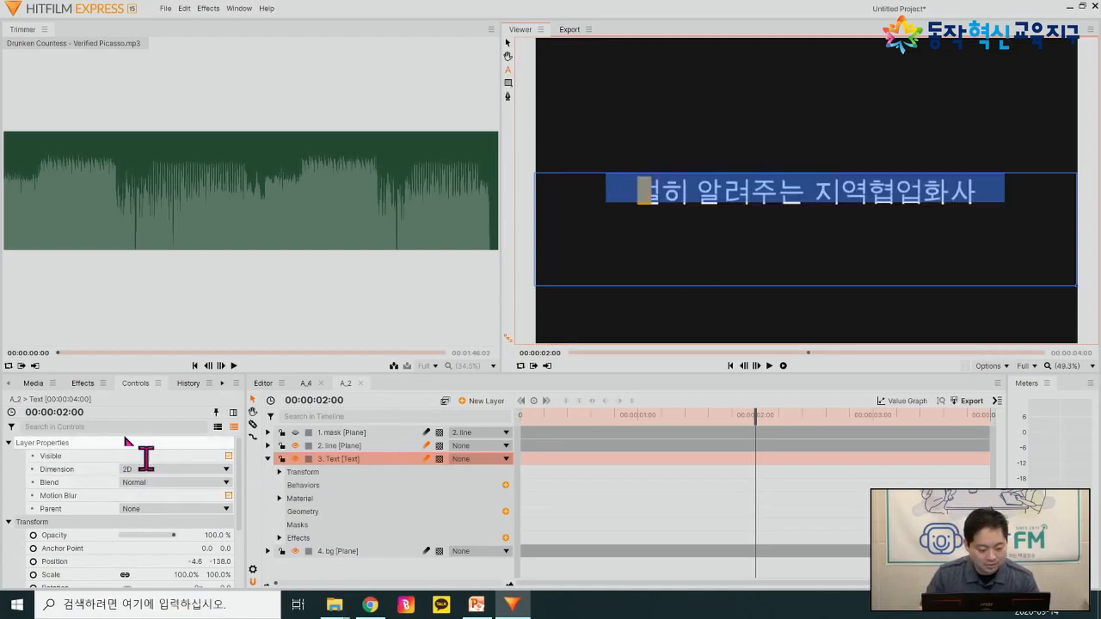
pyautogui.click(223, 385)
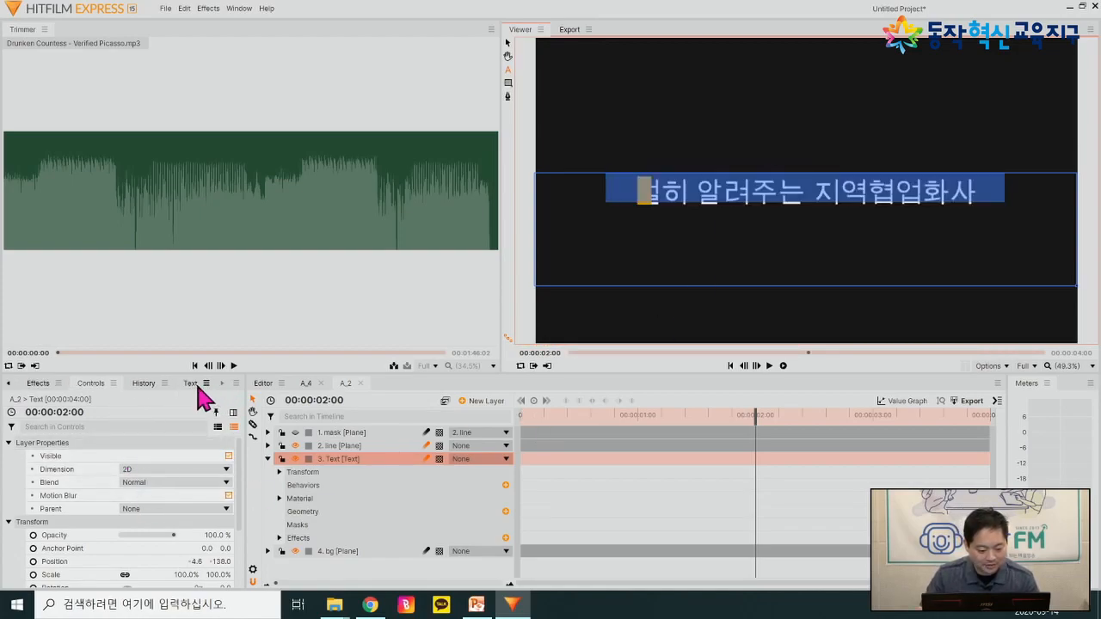
pyautogui.click(191, 385)
pyautogui.moveTo(78, 445); pyautogui.dragTo(56, 446)
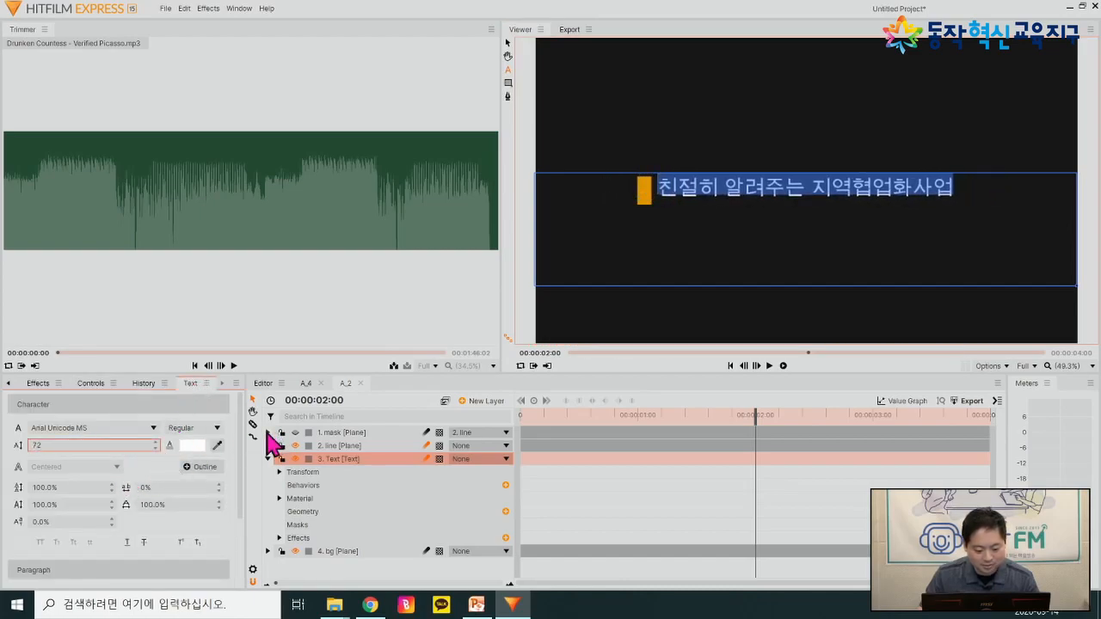
# - Set the vertical anchor point of the A_2 Text layer to 23.0 to align the text with the orange block
pyautogui.scroll(-3, 158, 540)
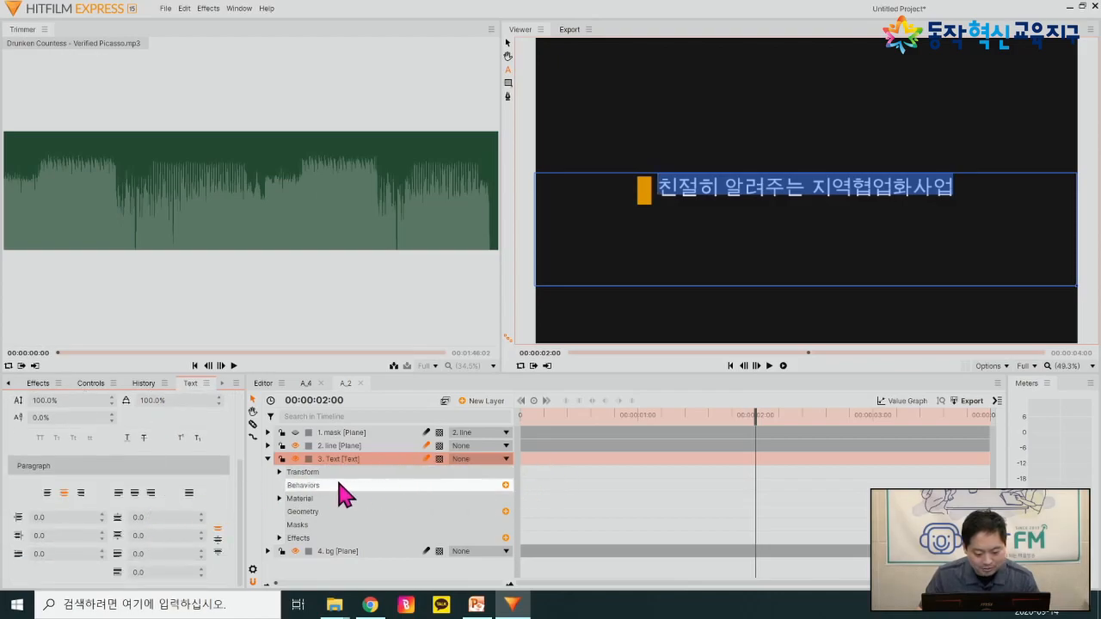
pyautogui.click(278, 473)
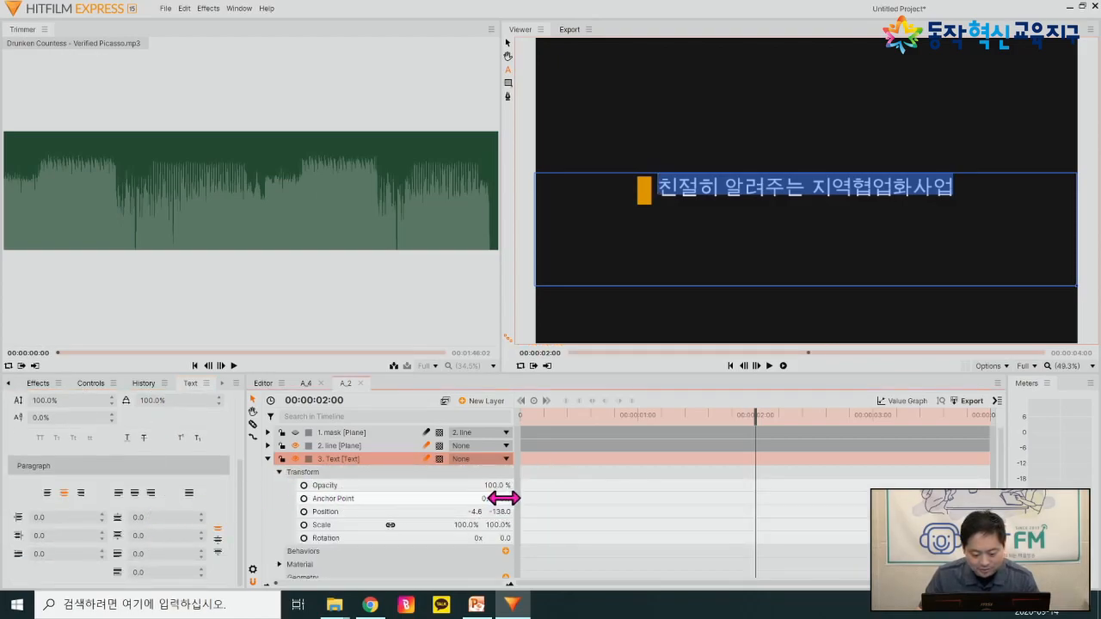
pyautogui.moveTo(503, 499); pyautogui.dragTo(598, 448)
# - Play the A_2 composite shot from its start to review the title animation
pyautogui.click(610, 417)
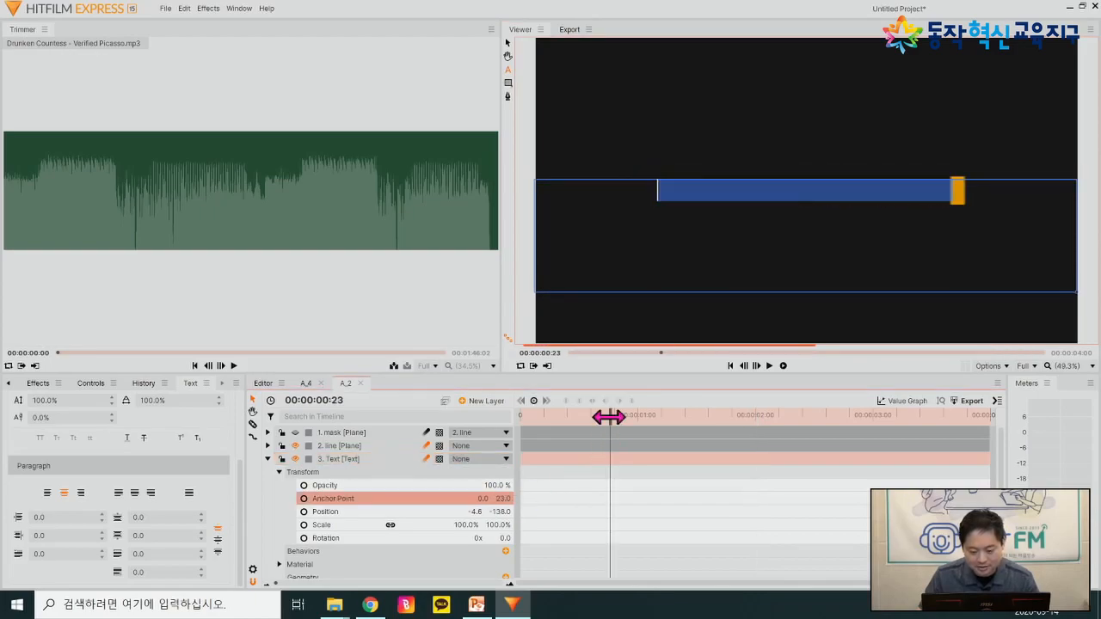
pyautogui.press('Home')
pyautogui.press('space')
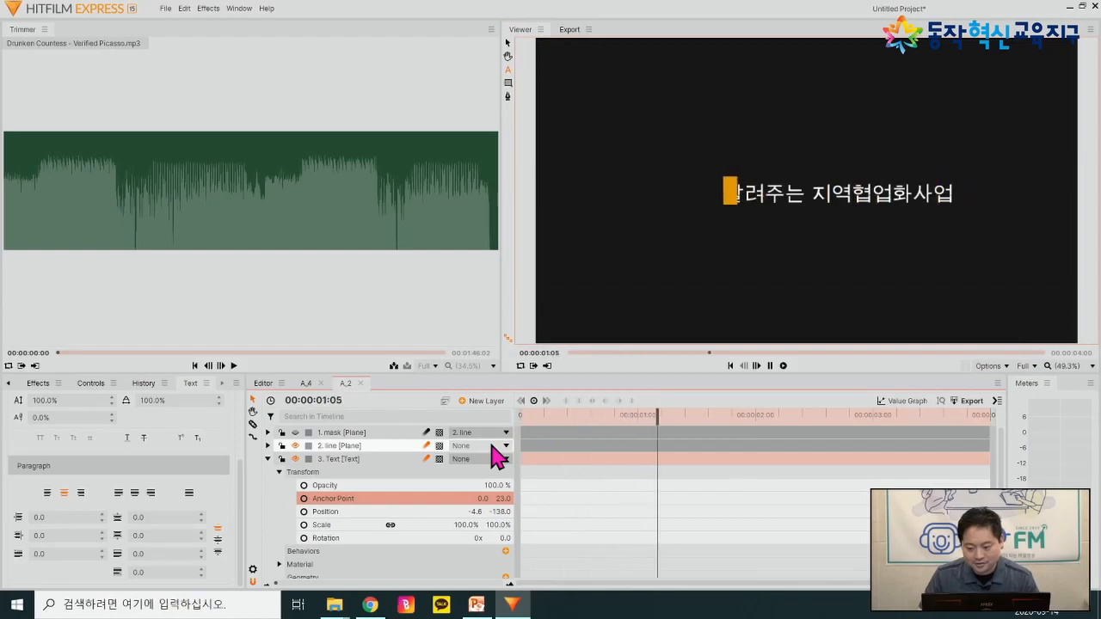
pyautogui.press('space')
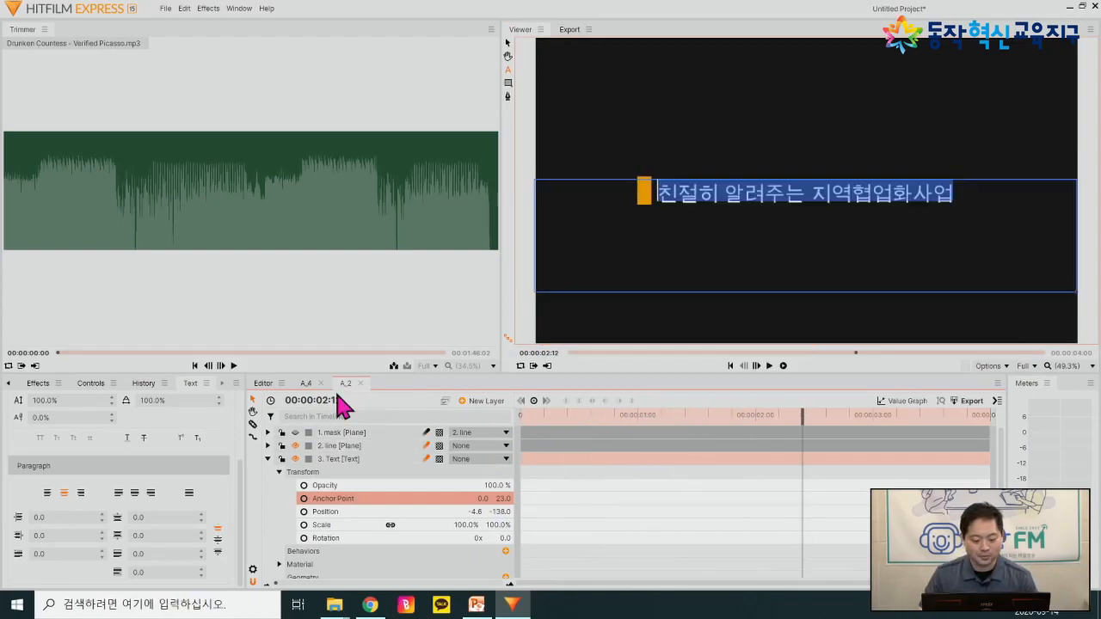
# - Return to the Editor timeline and play the sequence from the start through the first A_2 clip
pyautogui.click(263, 383)
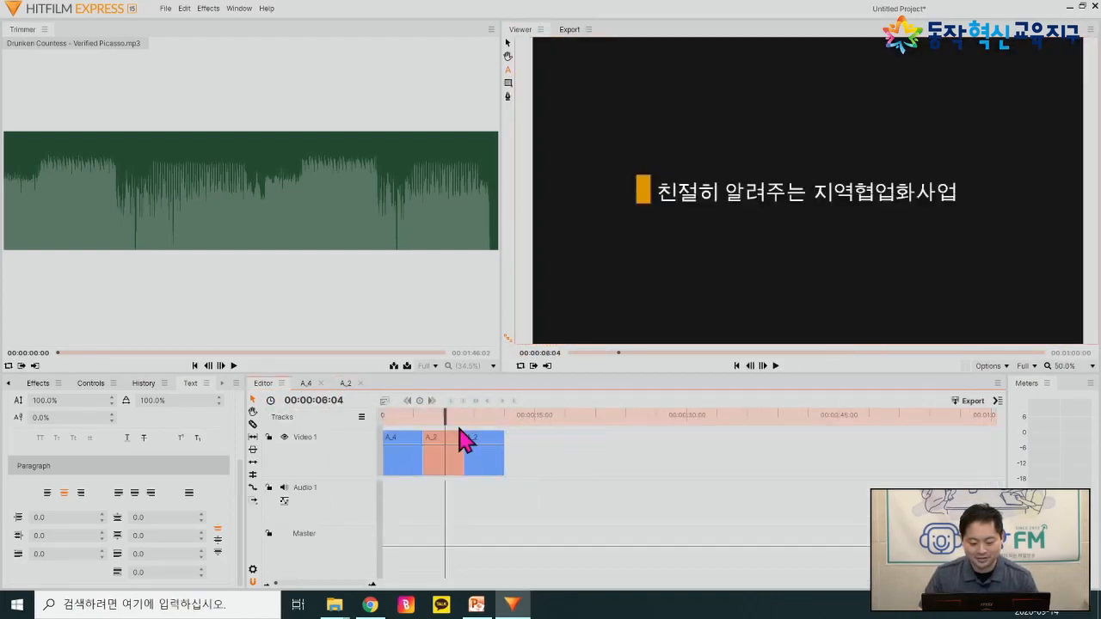
pyautogui.moveTo(413, 418); pyautogui.dragTo(386, 419)
pyautogui.press('space')
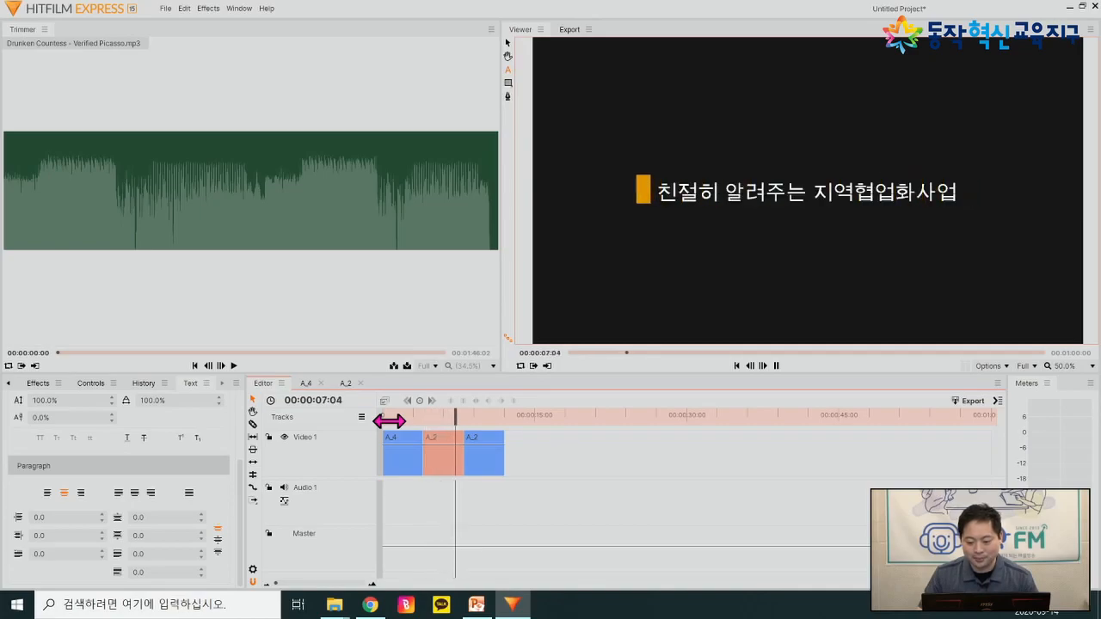
pyautogui.press('space')
# - Open the second A_2 clip from the timeline and select its Text layer at 00:00:01:25
pyautogui.click(486, 452)
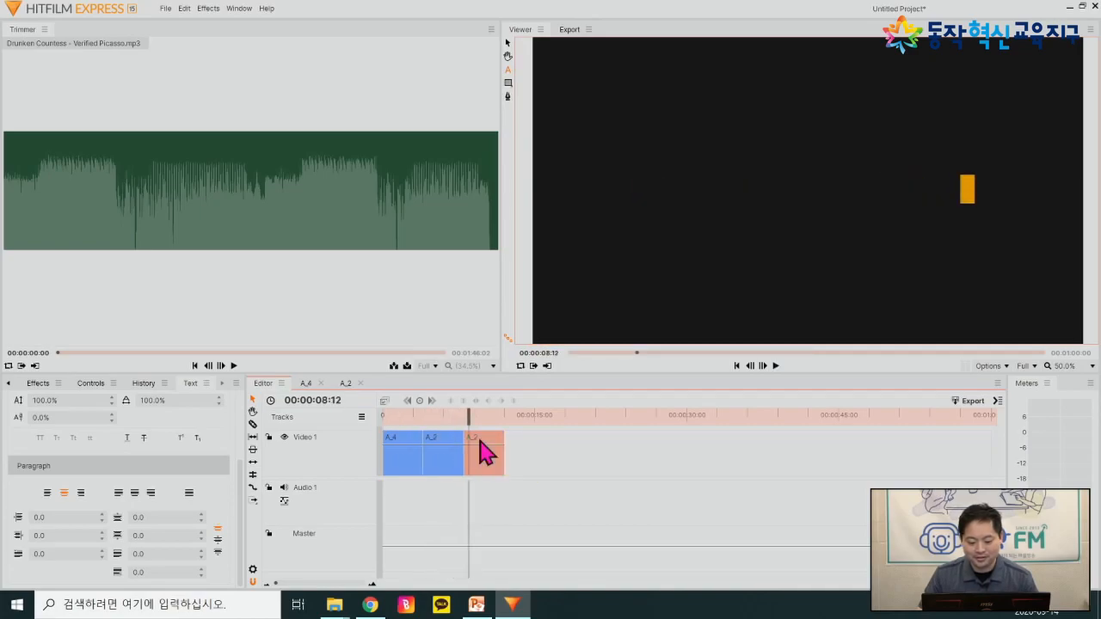
pyautogui.moveTo(486, 449)
pyautogui.mouseDown()
pyautogui.moveTo(447, 450)
pyautogui.moveTo(488, 448)
pyautogui.mouseUp()
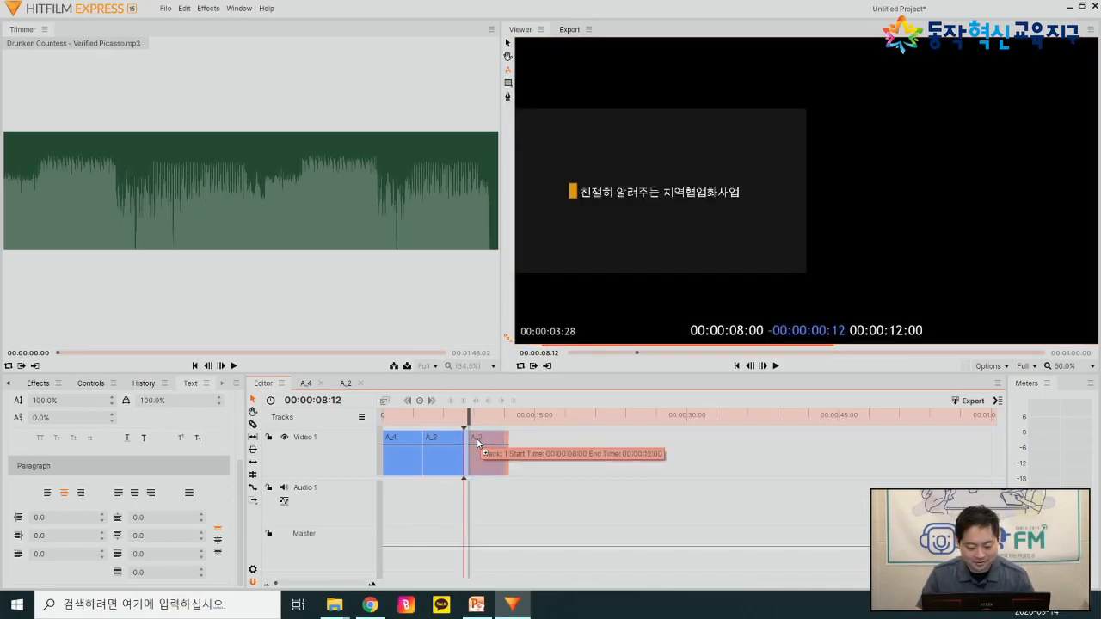
pyautogui.doubleClick(487, 449)
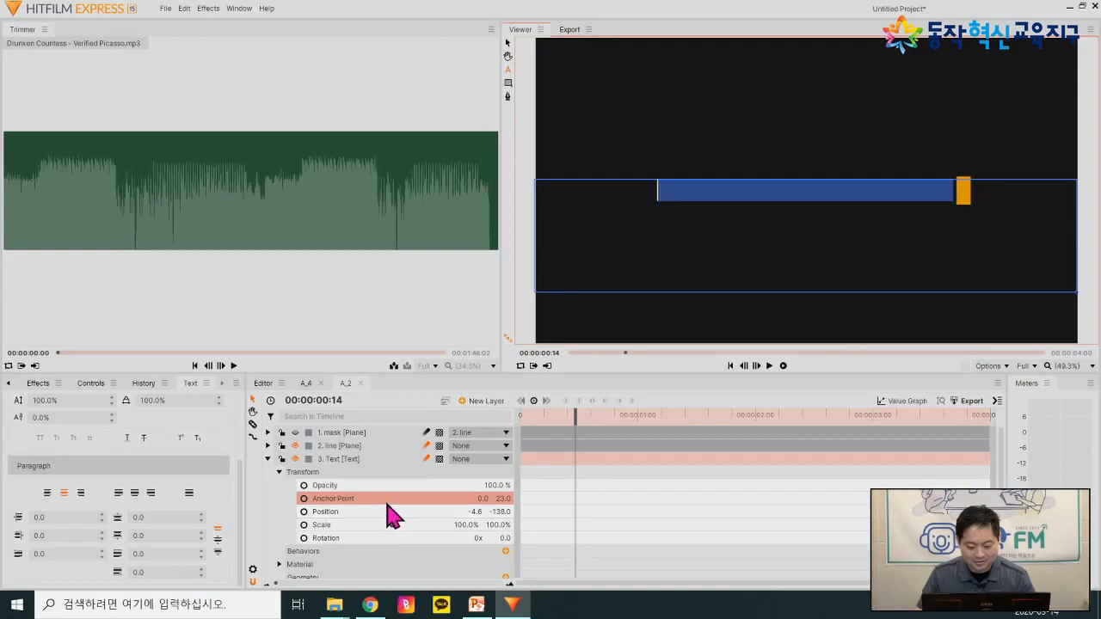
pyautogui.click(334, 460)
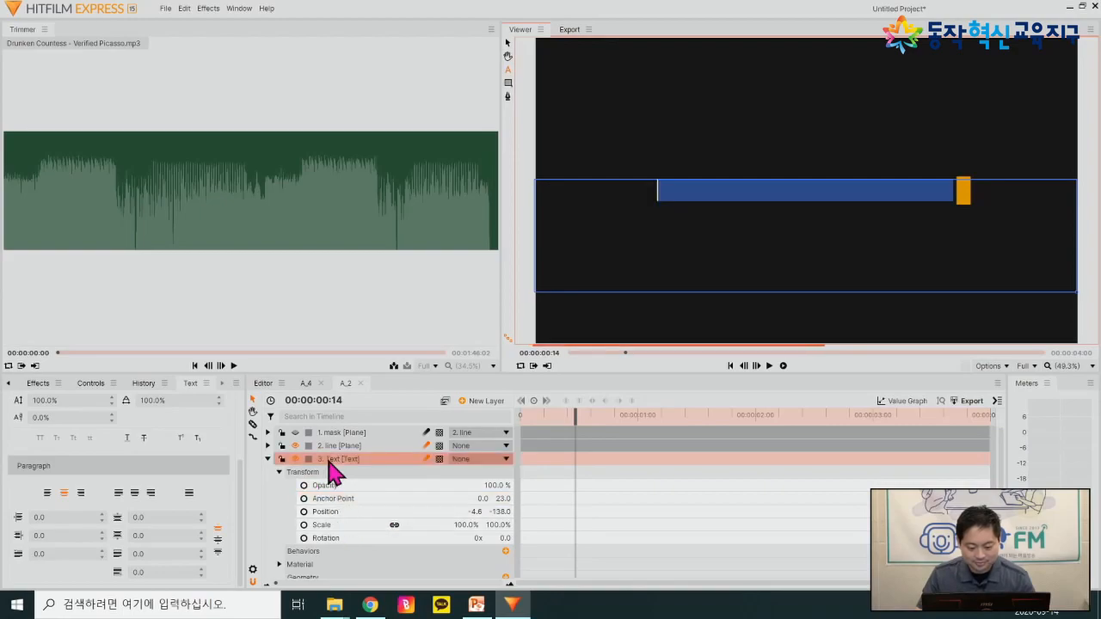
pyautogui.moveTo(602, 417); pyautogui.dragTo(742, 413)
# - Check the event schedule on the PowerPoint slide, return to HitFilm Express and select the whole A_2 title text for replacement
pyautogui.hotkey('alt', 'Tab')
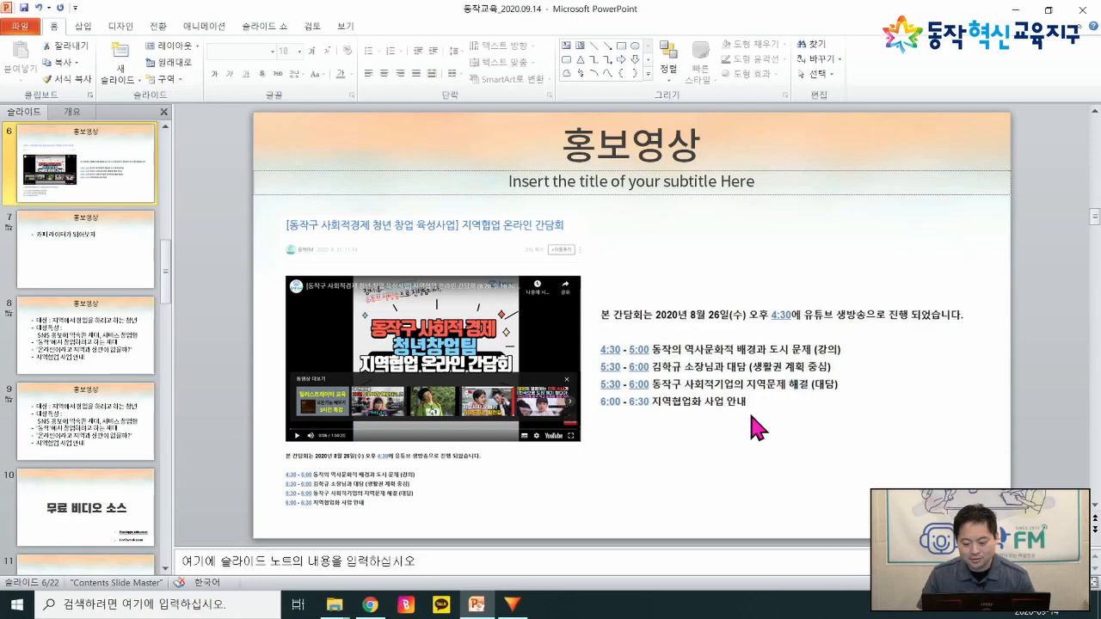
pyautogui.hotkey('alt', 'Tab')
pyautogui.click(658, 195)
pyautogui.moveTo(657, 195); pyautogui.dragTo(961, 164)
pyautogui.write('ehdwkr')
pyautogui.hotkey('ctrl', 'a')
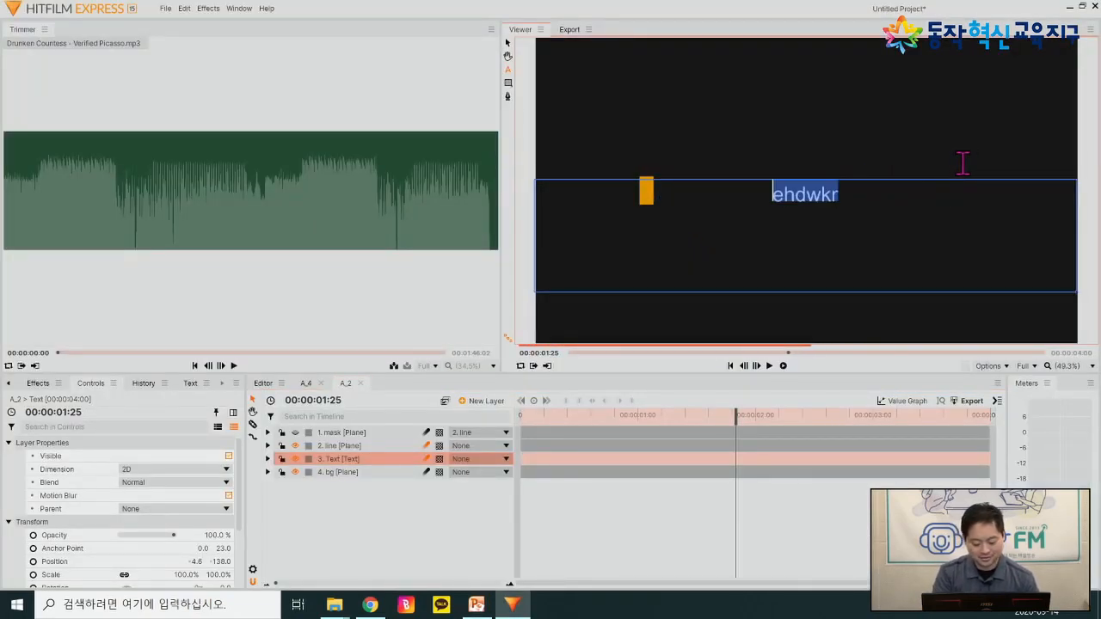
pyautogui.write('ehdwk')
pyautogui.hotkey('ctrl', 'a')
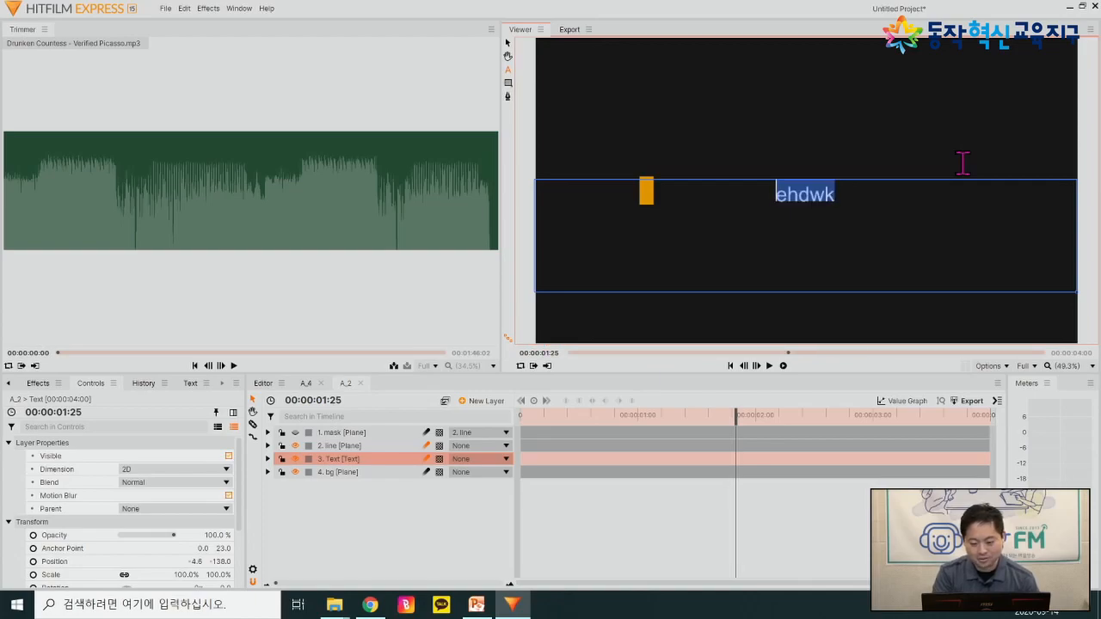
pyautogui.write('ehdw')
pyautogui.press('BackSpace')
pyautogui.press('BackSpace')
pyautogui.press('BackSpace')
pyautogui.press('BackSpace')
pyautogui.write('ehd')
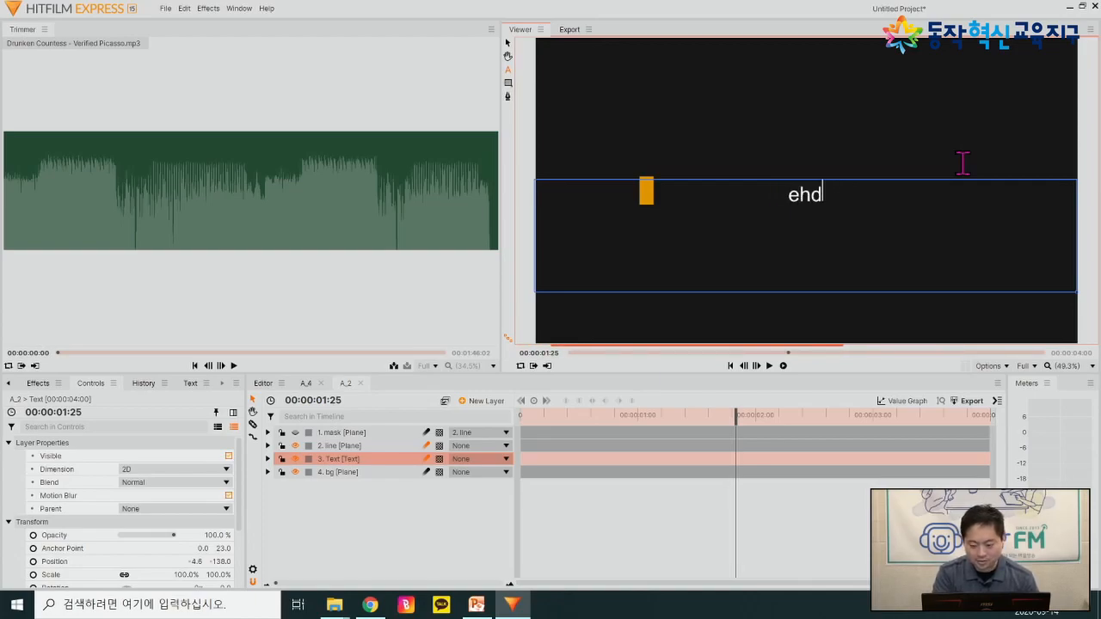
pyautogui.press('BackSpace')
pyautogui.press('BackSpace')
pyautogui.write('eh')
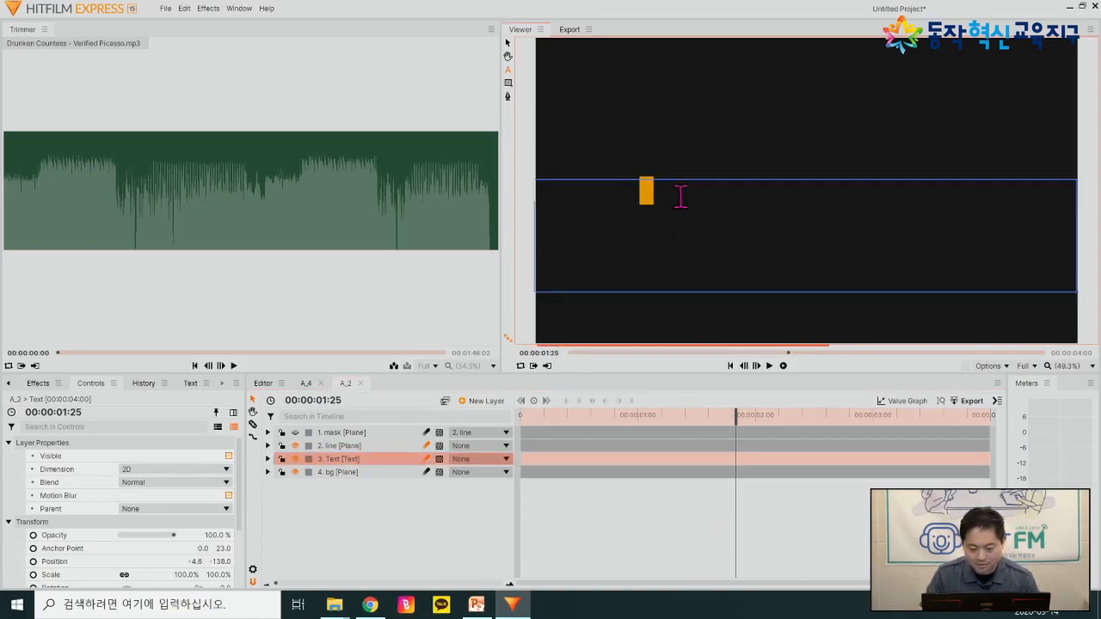
pyautogui.write('ehdwk')
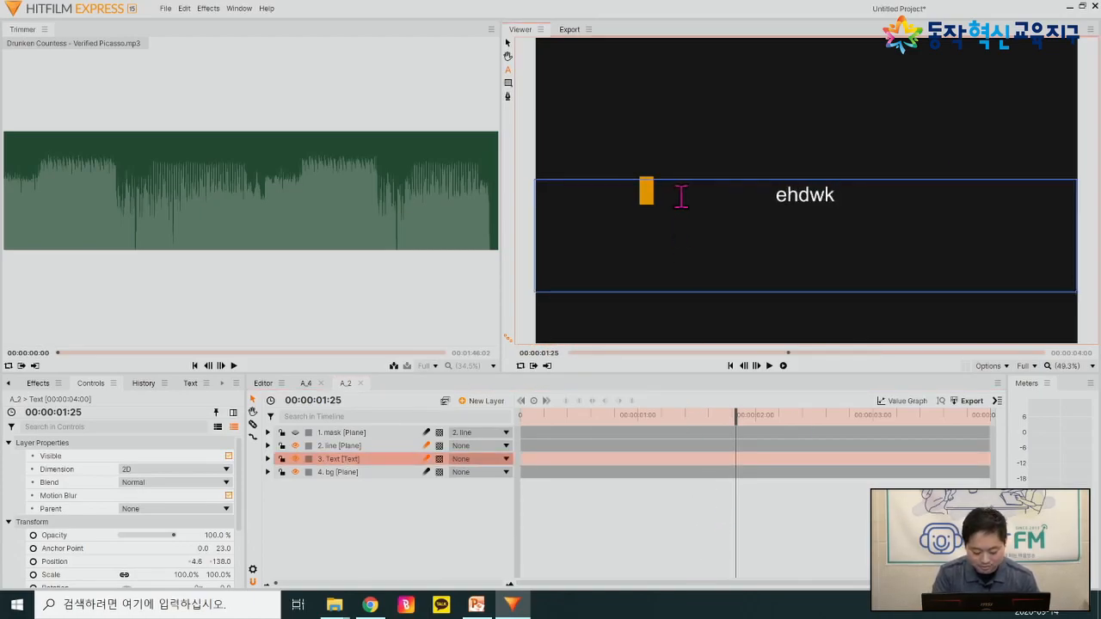
# - Enter "동작의 모든 것을 알려드립니다" as the A_2 title text
pyautogui.write('동작의 ')
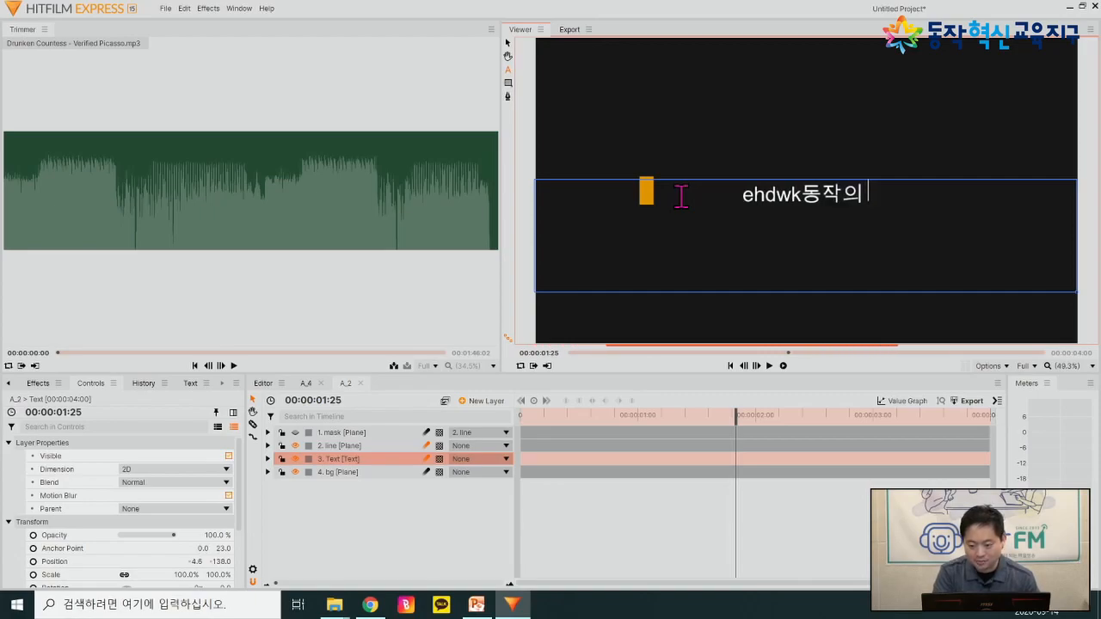
pyautogui.write('모든 것을 ')
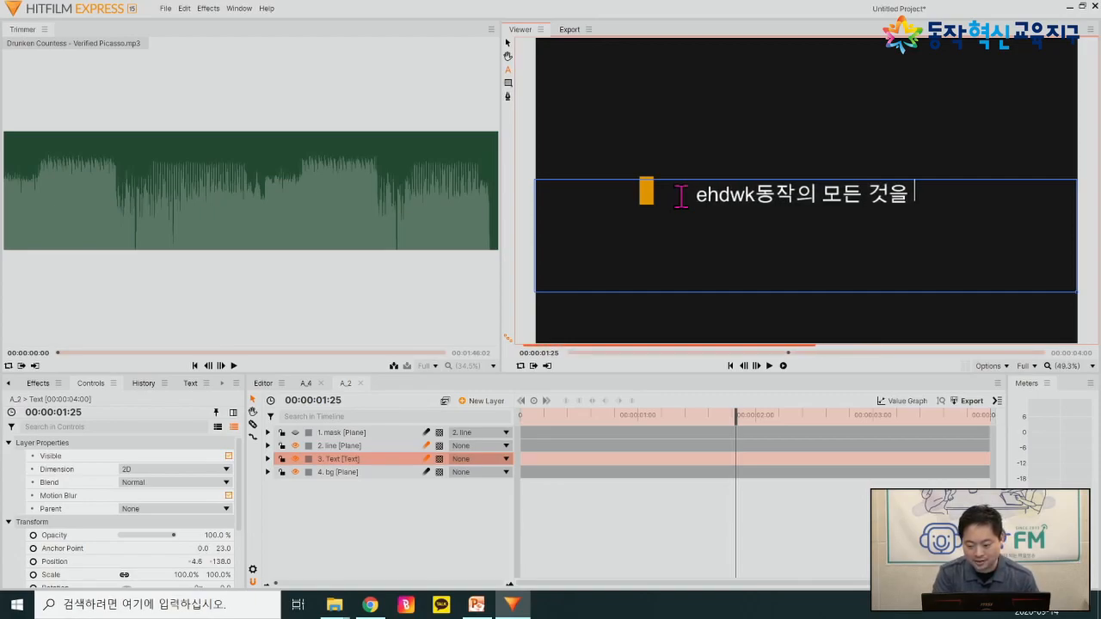
pyautogui.write('알려드립니다')
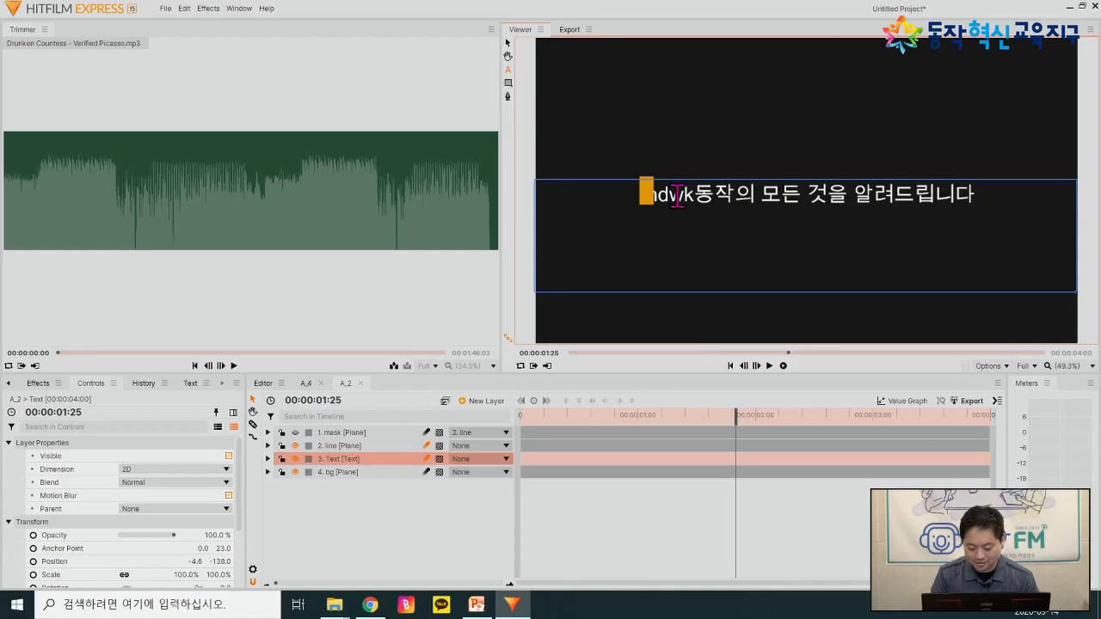
# - Delete the stray letters "ehdwk" in front of "동작의" in the A_2 title
pyautogui.press('Left')
pyautogui.press('Left')
pyautogui.press('Left')
pyautogui.press('Left')
pyautogui.press('Left')
pyautogui.press('Left')
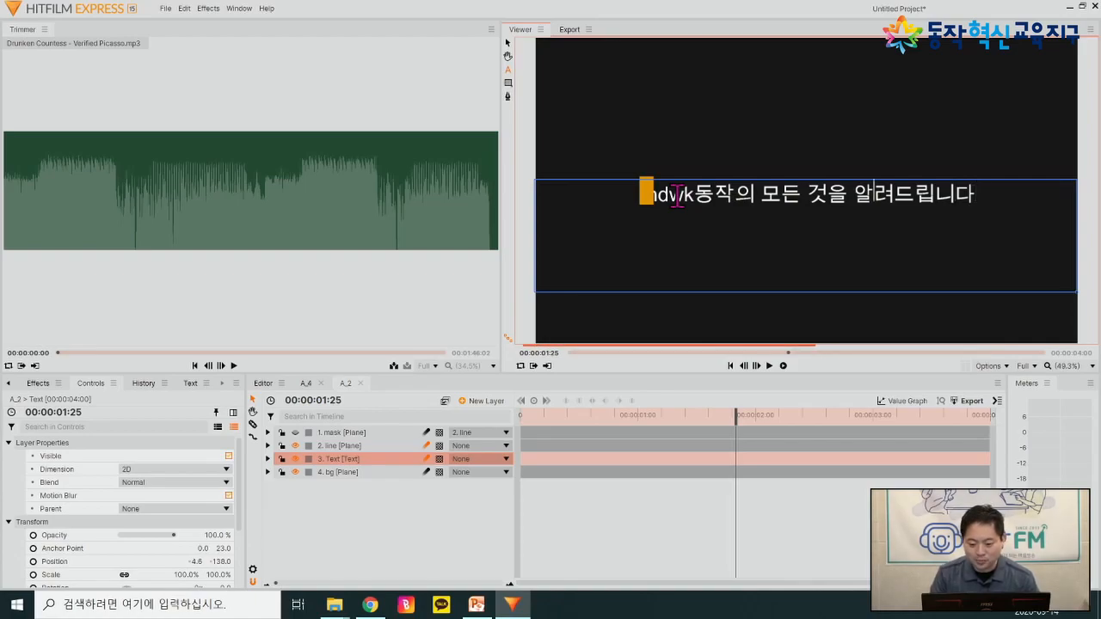
pyautogui.press('BackSpace')
pyautogui.press('BackSpace')
pyautogui.press('BackSpace')
pyautogui.press('BackSpace')
pyautogui.press('BackSpace')
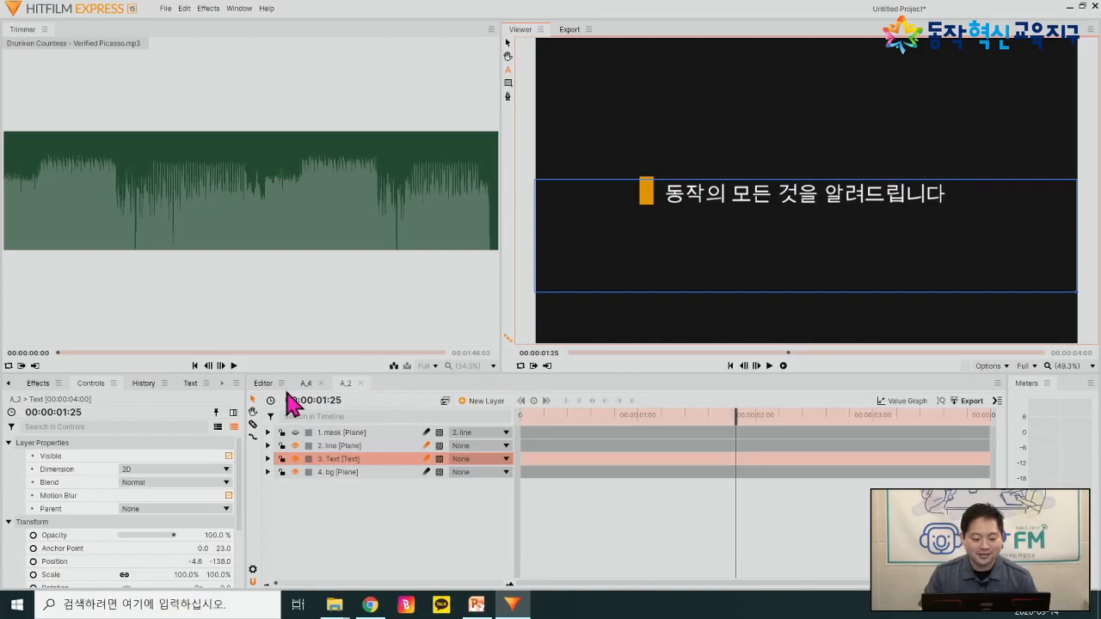
# - Return to the Editor timeline and scrub through the two A_2 clips to compare their title texts
pyautogui.click(277, 386)
pyautogui.moveTo(443, 416); pyautogui.dragTo(491, 416)
pyautogui.click(446, 439)
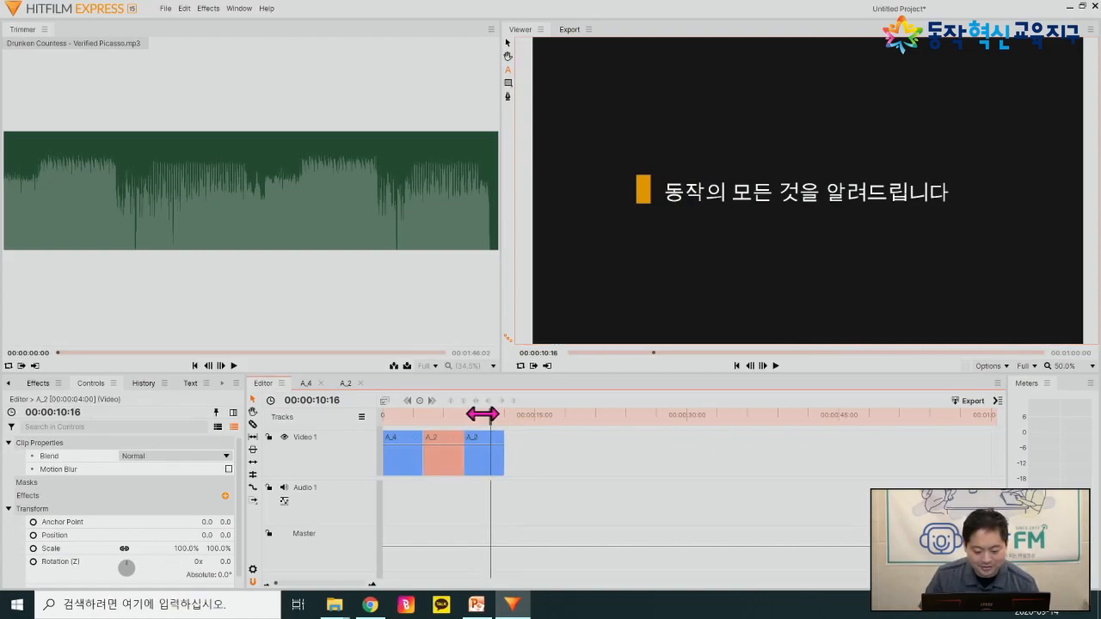
pyautogui.moveTo(479, 412)
pyautogui.mouseDown()
pyautogui.moveTo(436, 408)
pyautogui.moveTo(484, 412)
pyautogui.mouseUp()
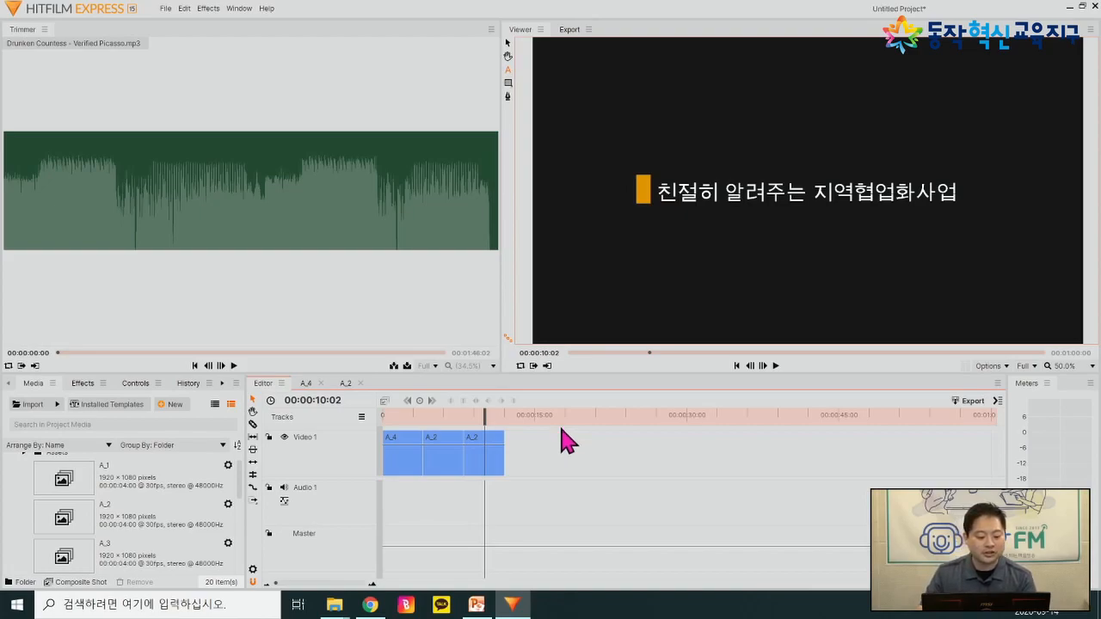
# - Duplicate the A_2 composite shot in the project media and place the copy on Video 1 after the last clip
pyautogui.click(86, 519)
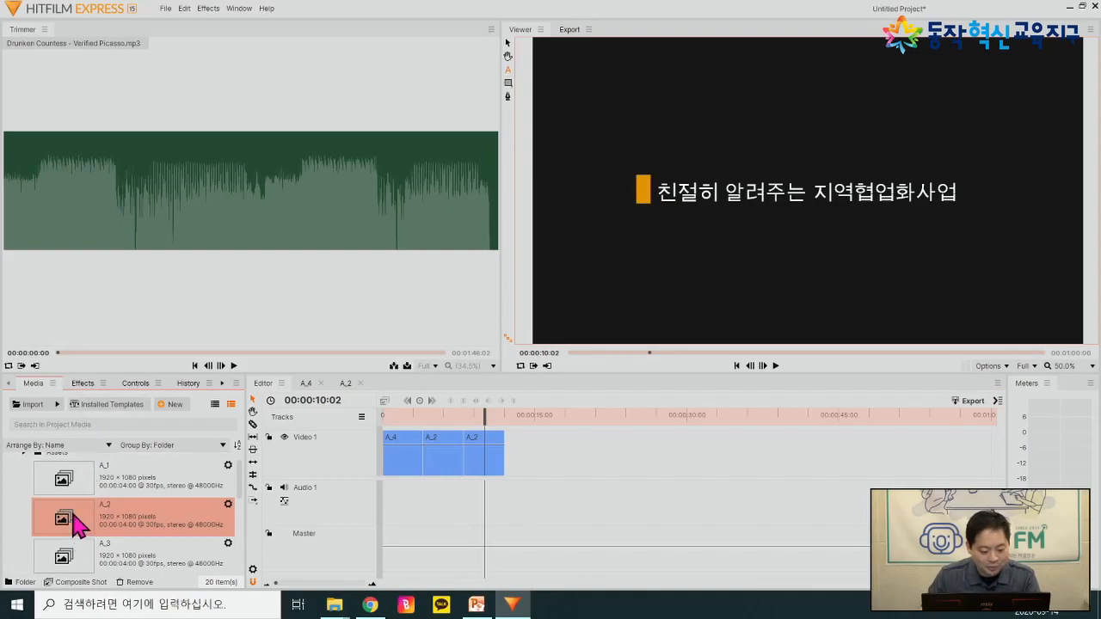
pyautogui.rightClick(77, 525)
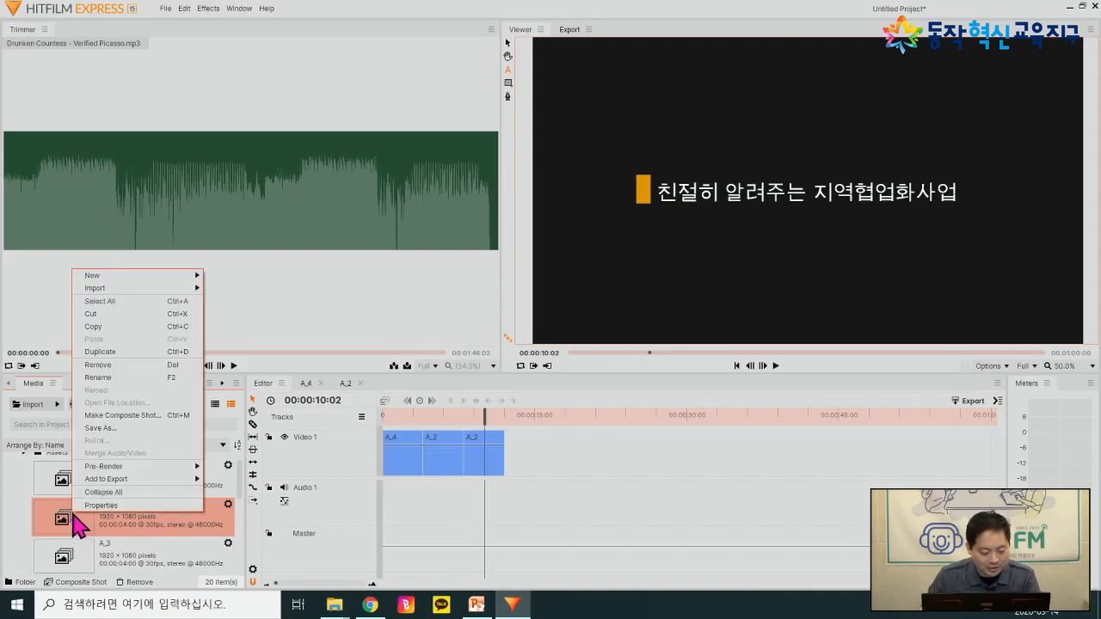
pyautogui.click(143, 352)
pyautogui.moveTo(106, 553); pyautogui.dragTo(518, 456)
# - Delete the old second A_2 clip from the timeline and move the duplicated A_2 clip into its place
pyautogui.click(503, 454)
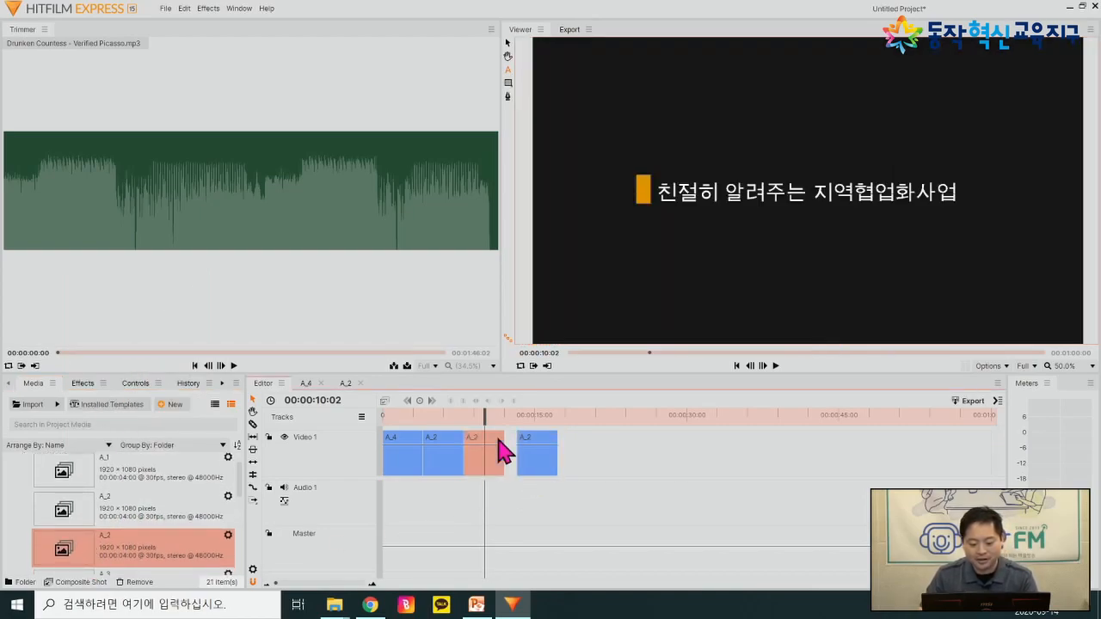
pyautogui.press('Delete')
pyautogui.click(531, 450)
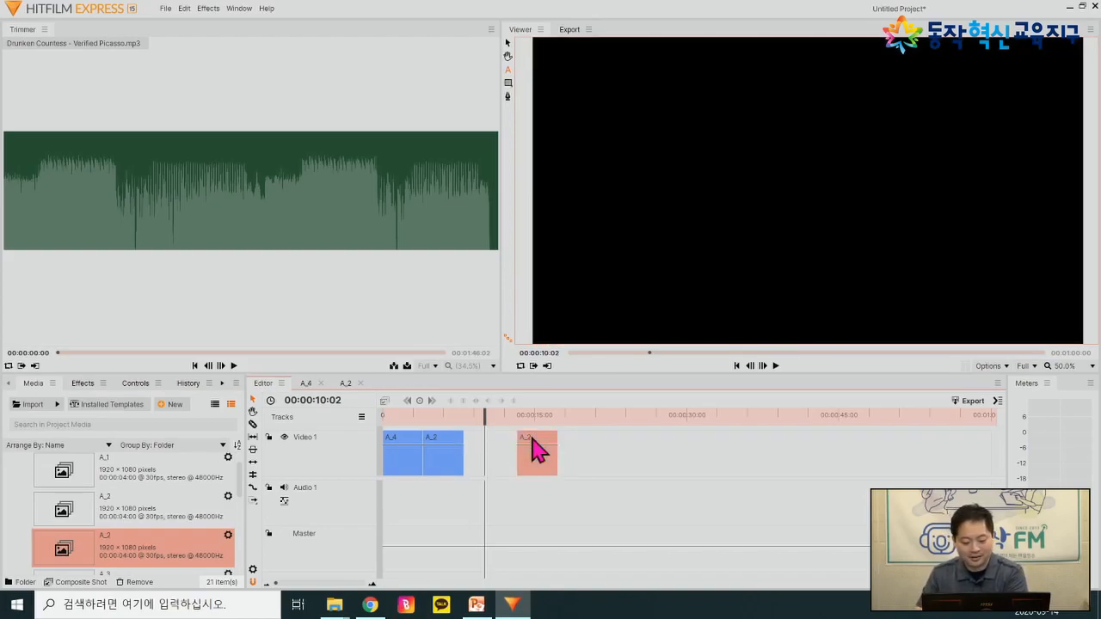
pyautogui.moveTo(531, 450); pyautogui.dragTo(489, 425)
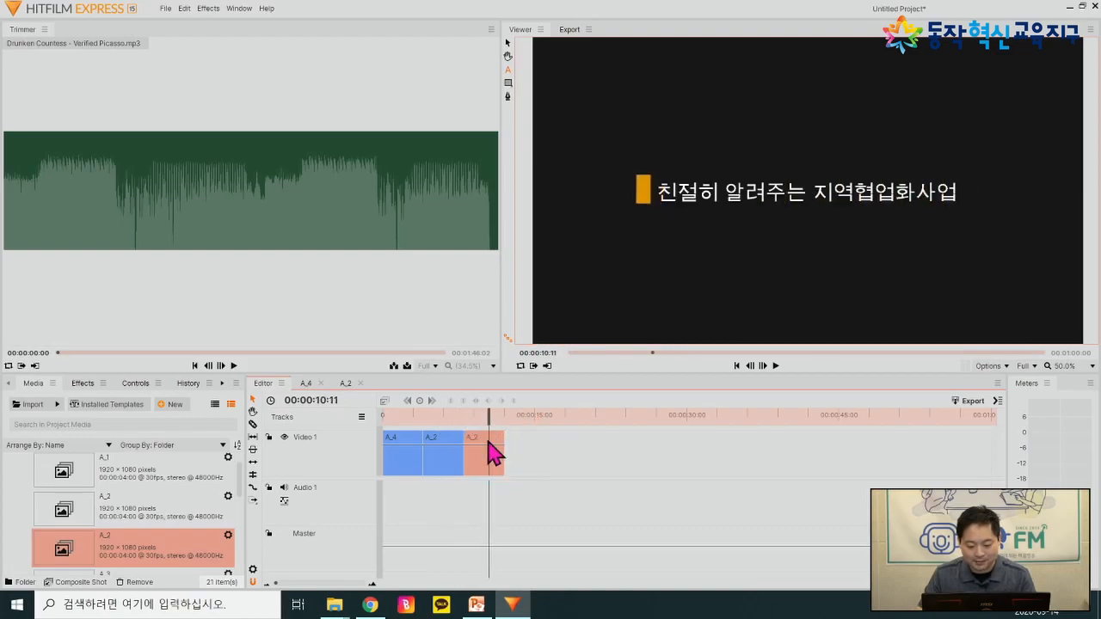
# - Open the duplicated A_2 clip and replace its title text with "동작의 모든 것을 알려드립니다"
pyautogui.doubleClick(493, 454)
pyautogui.click(387, 459)
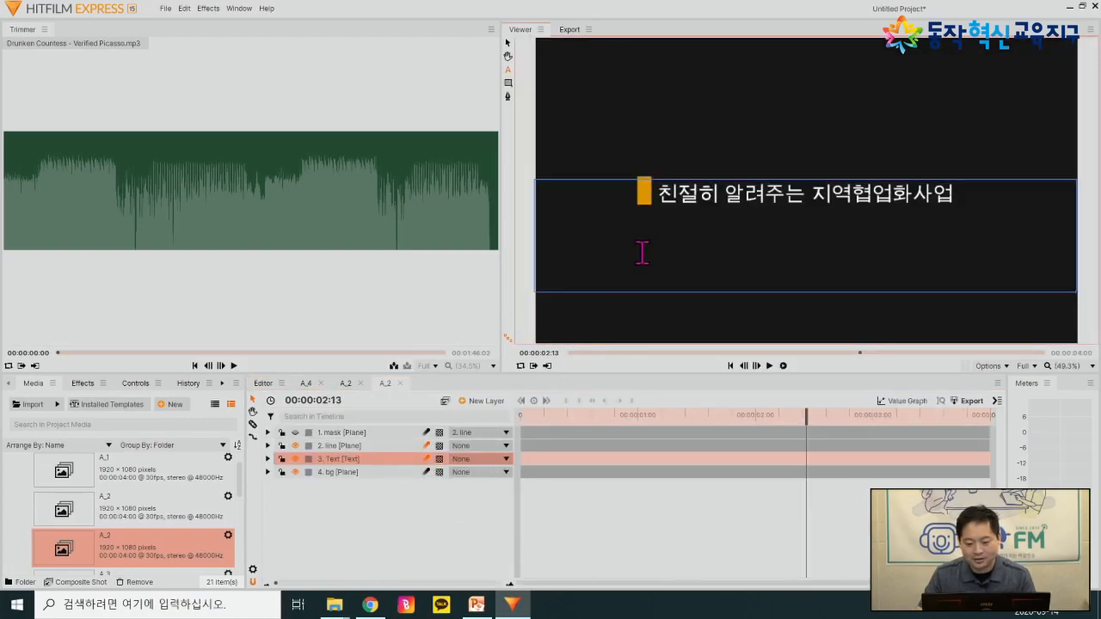
pyautogui.moveTo(661, 196); pyautogui.dragTo(966, 177)
pyautogui.press('BackSpace')
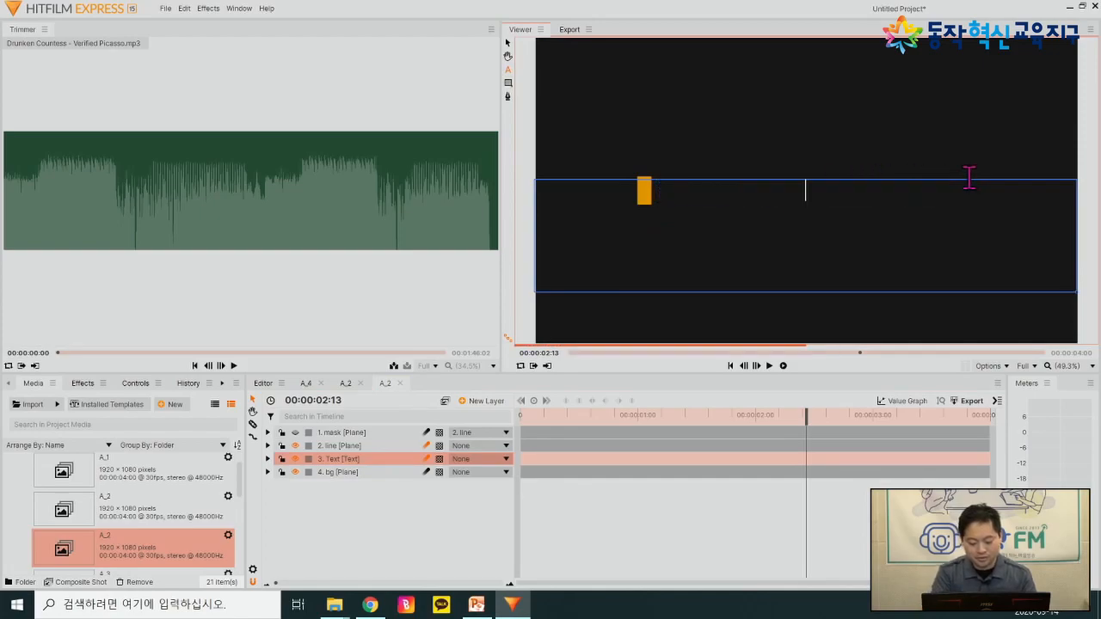
pyautogui.write('동작의 모든 것을 ')
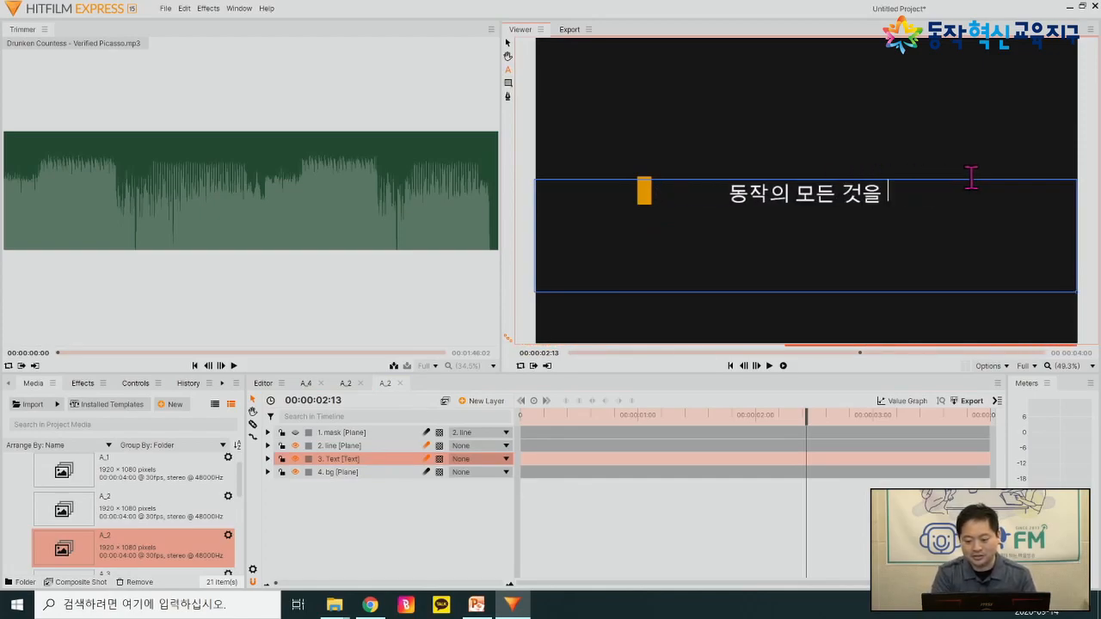
pyautogui.write('알려드립니다')
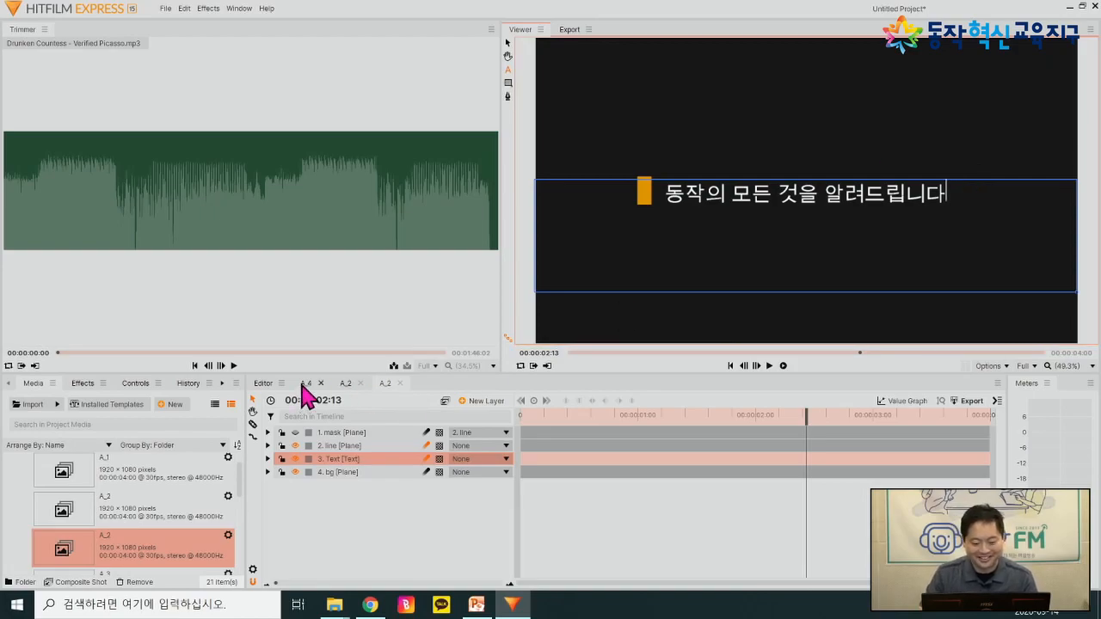
# - Go back to the Editor timeline and scrub across both A_2 clips to check their titles
pyautogui.click(305, 385)
pyautogui.click(264, 384)
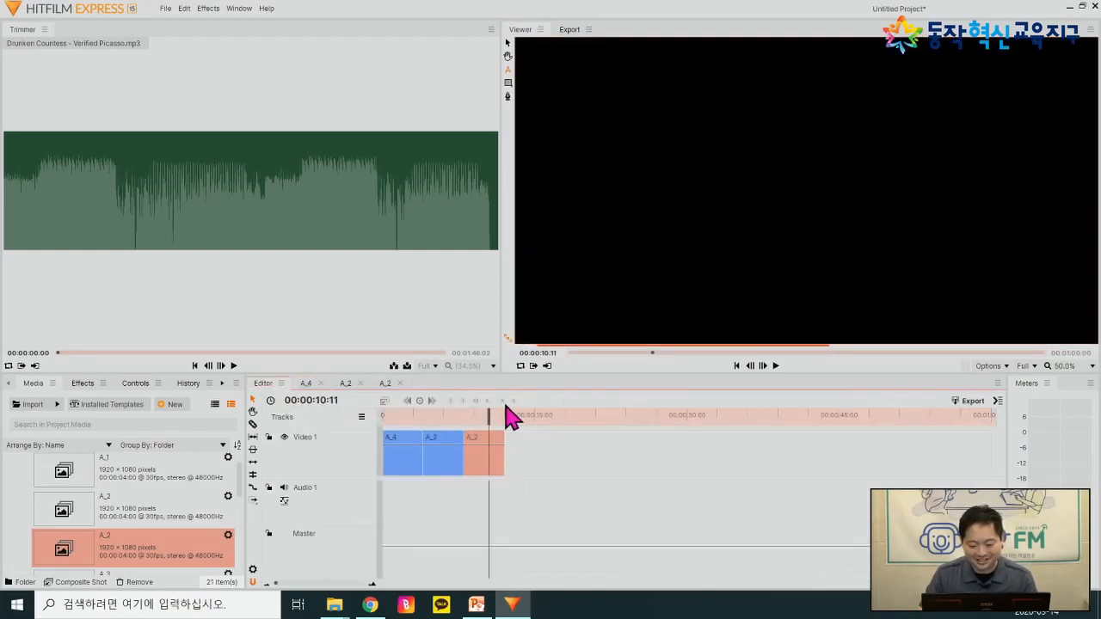
pyautogui.moveTo(440, 422); pyautogui.dragTo(487, 443)
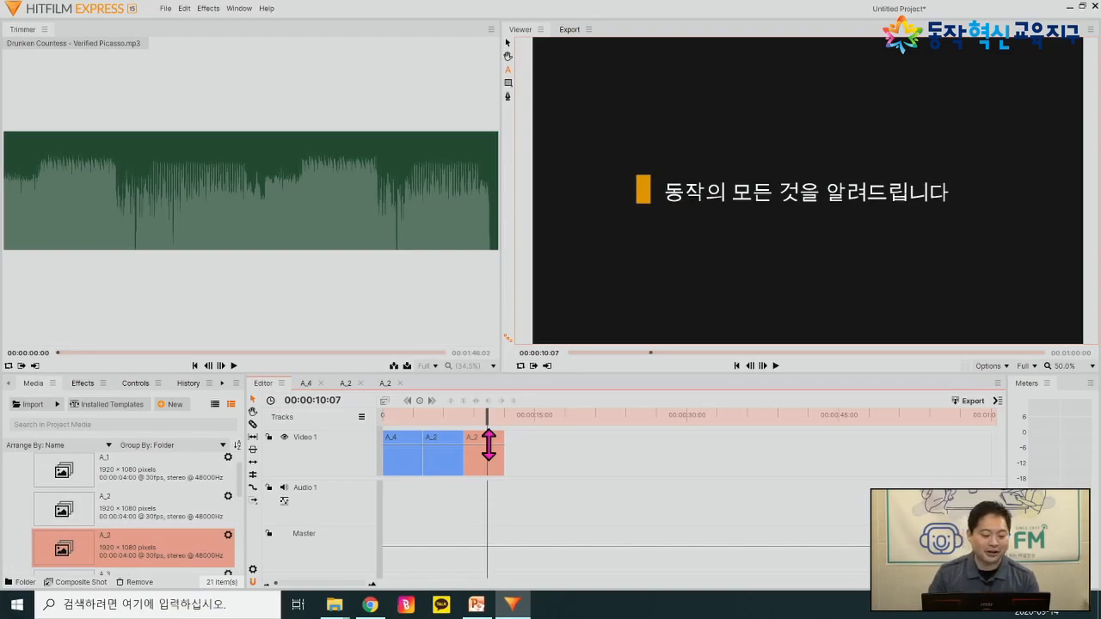
# - Add 동작 FM.jpg to Video 1 directly after the last A_2 clip and scale it to 202%
pyautogui.scroll(5, 103, 499)
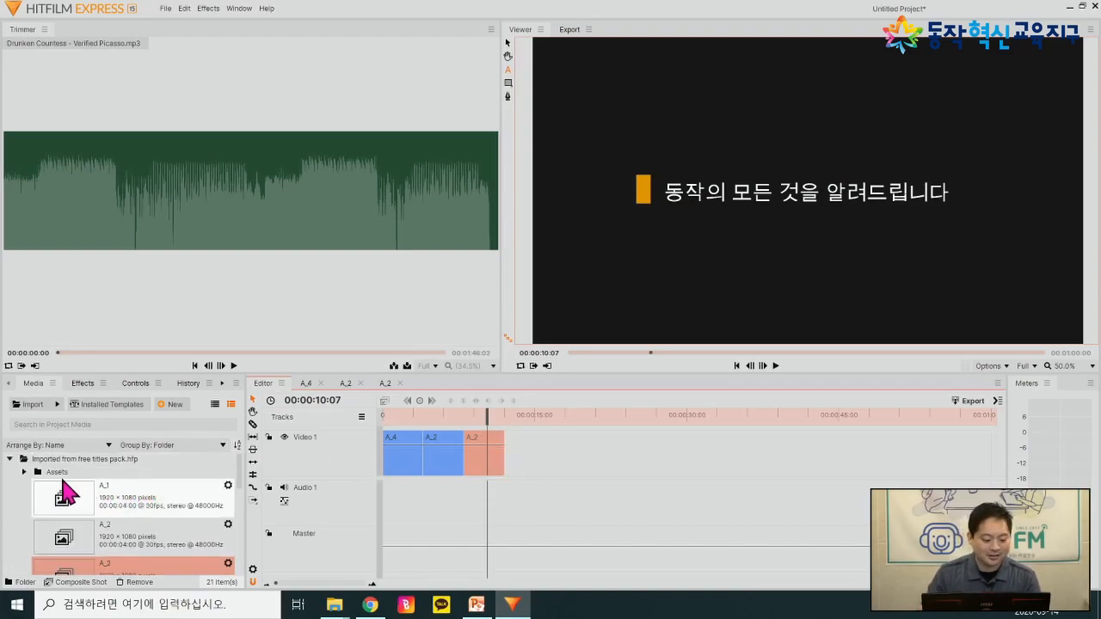
pyautogui.click(9, 459)
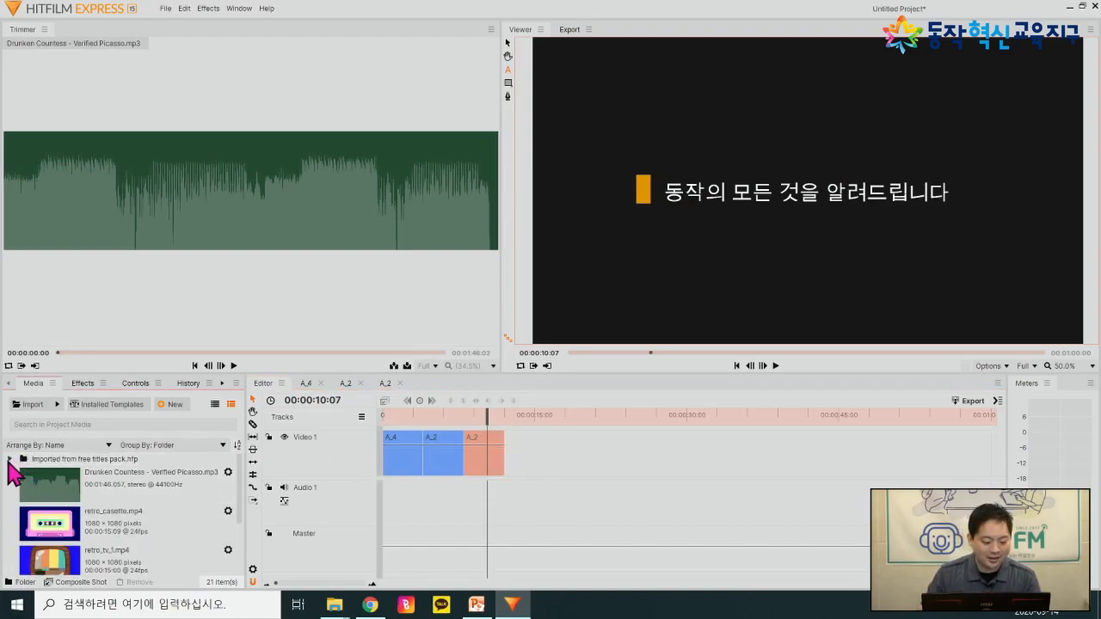
pyautogui.click(53, 531)
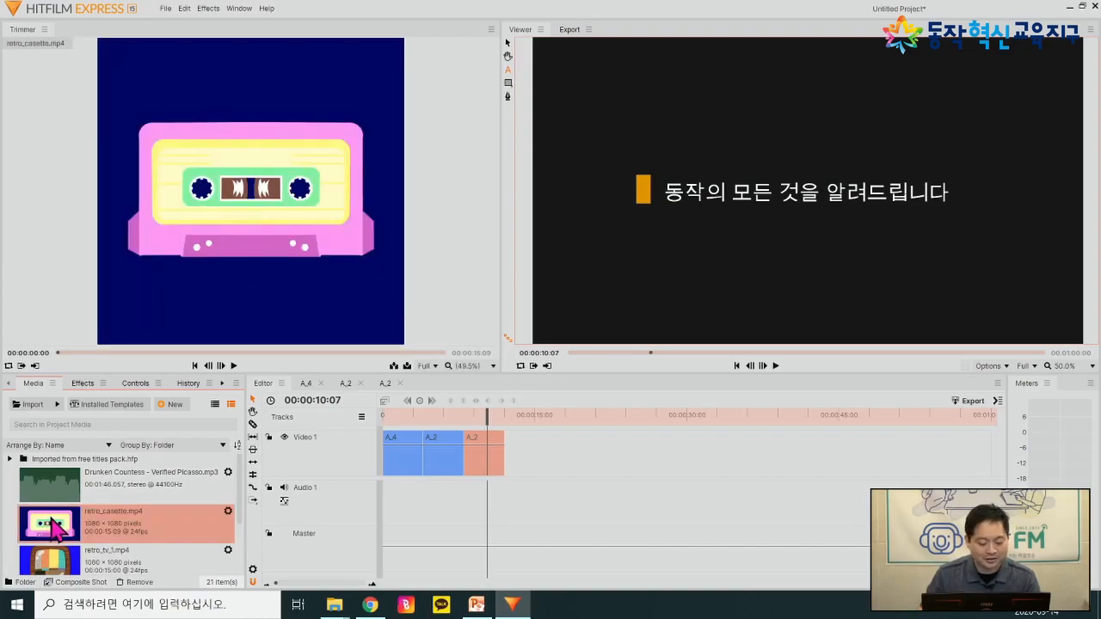
pyautogui.scroll(-2, 53, 529)
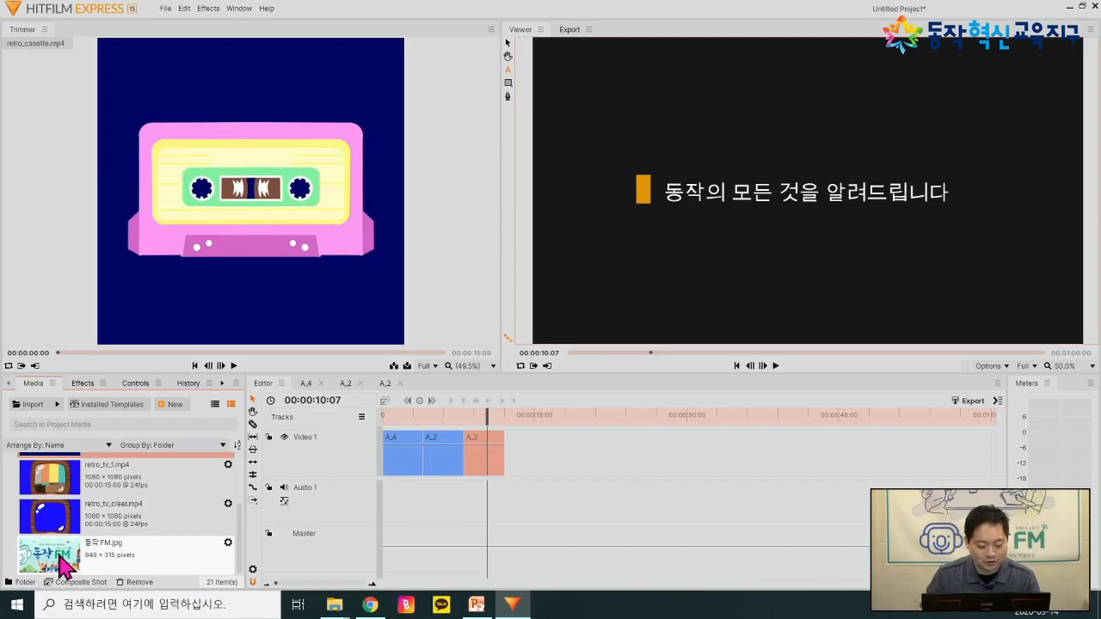
pyautogui.moveTo(54, 563); pyautogui.dragTo(517, 419)
pyautogui.click(514, 419)
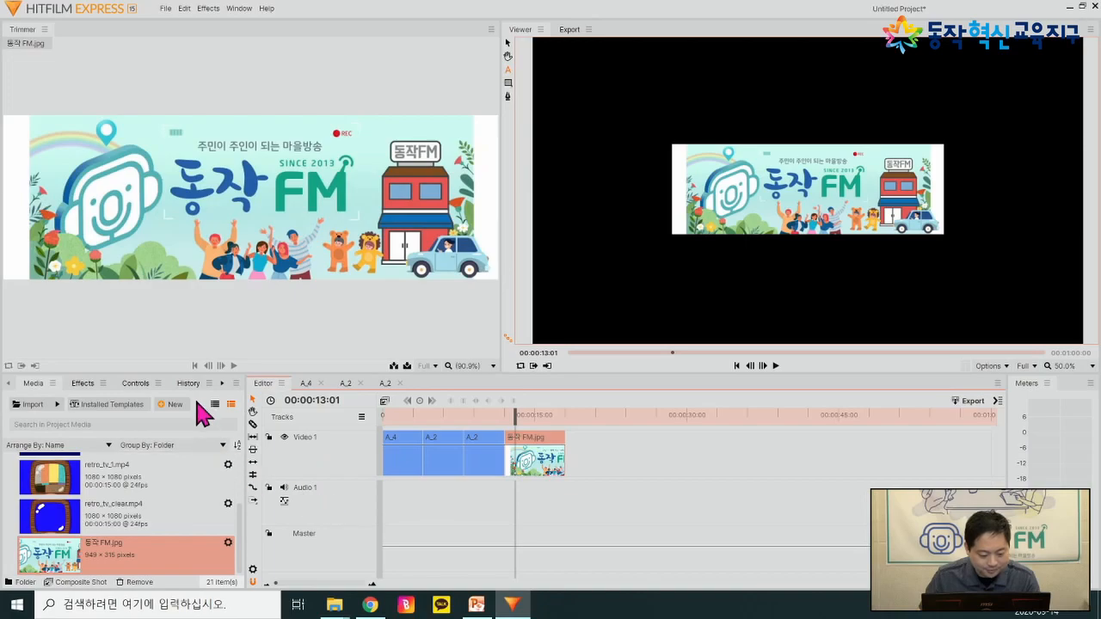
pyautogui.click(136, 388)
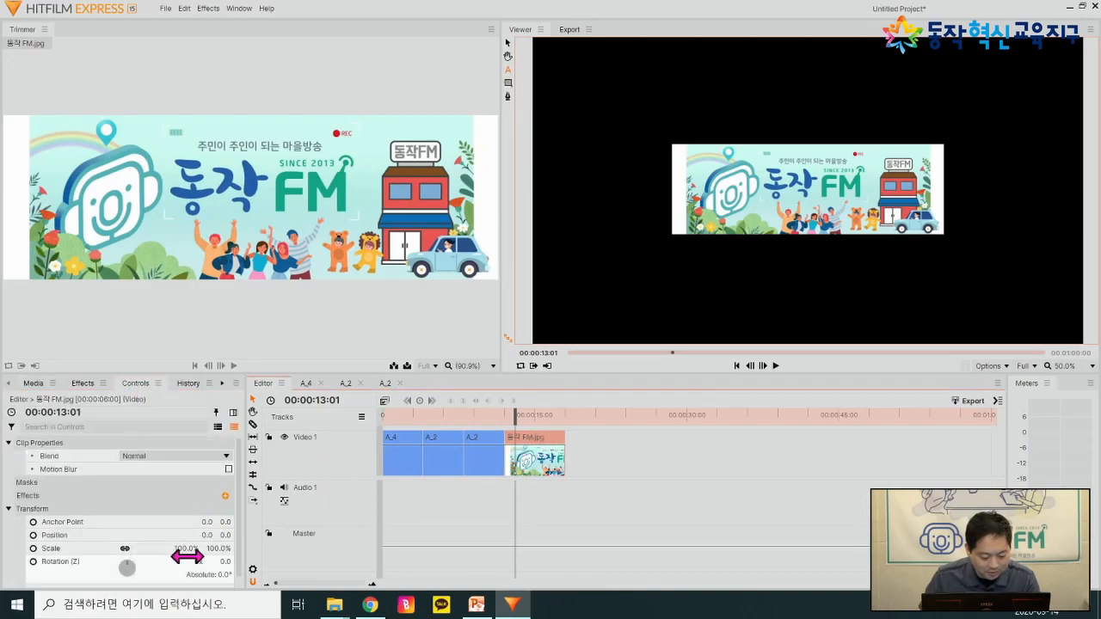
pyautogui.moveTo(186, 548); pyautogui.dragTo(274, 548)
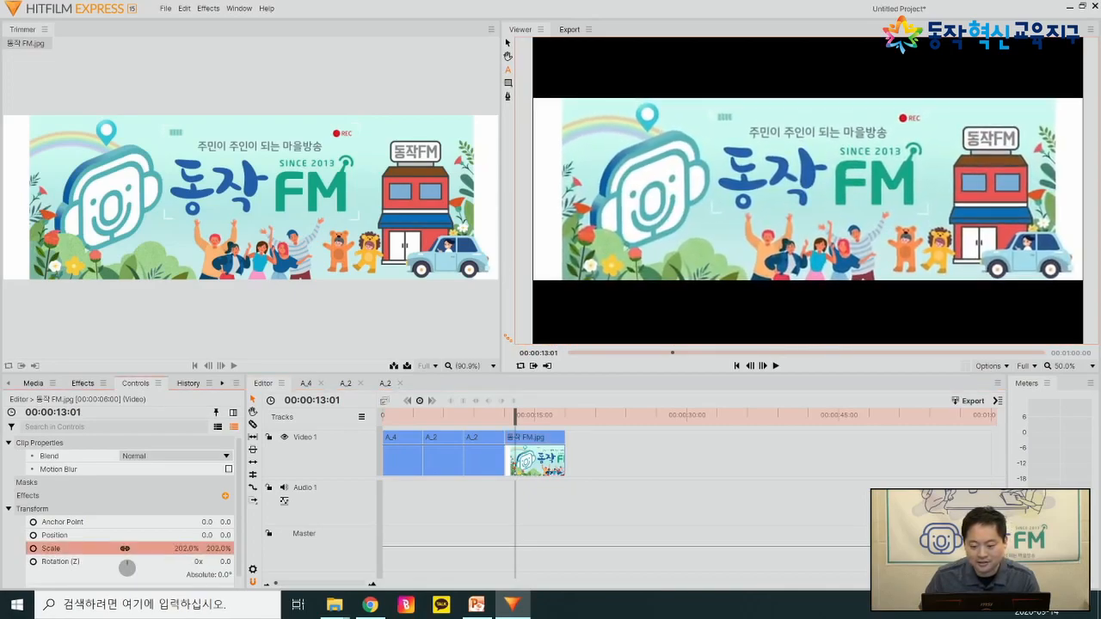
# - Start a text layer below the banner image at 00:00:13:12, checking the event date and time on the PowerPoint slide before returning to HitFilm Express
pyautogui.moveTo(514, 422)
pyautogui.mouseDown()
pyautogui.moveTo(487, 422)
pyautogui.moveTo(524, 422)
pyautogui.moveTo(450, 419)
pyautogui.moveTo(519, 415)
pyautogui.mouseUp()
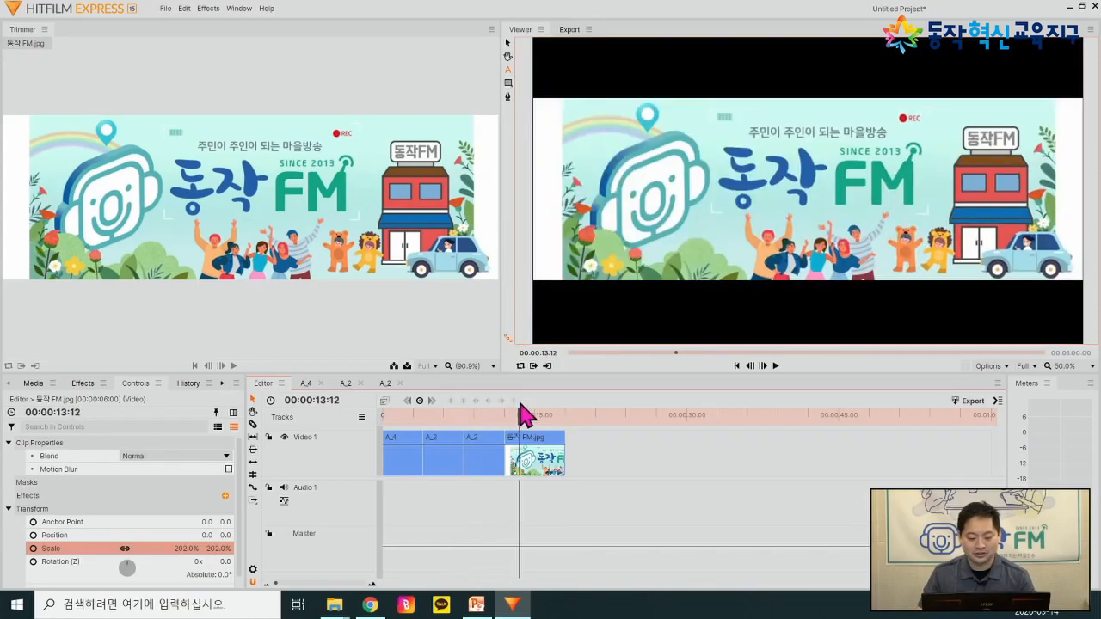
pyautogui.click(34, 384)
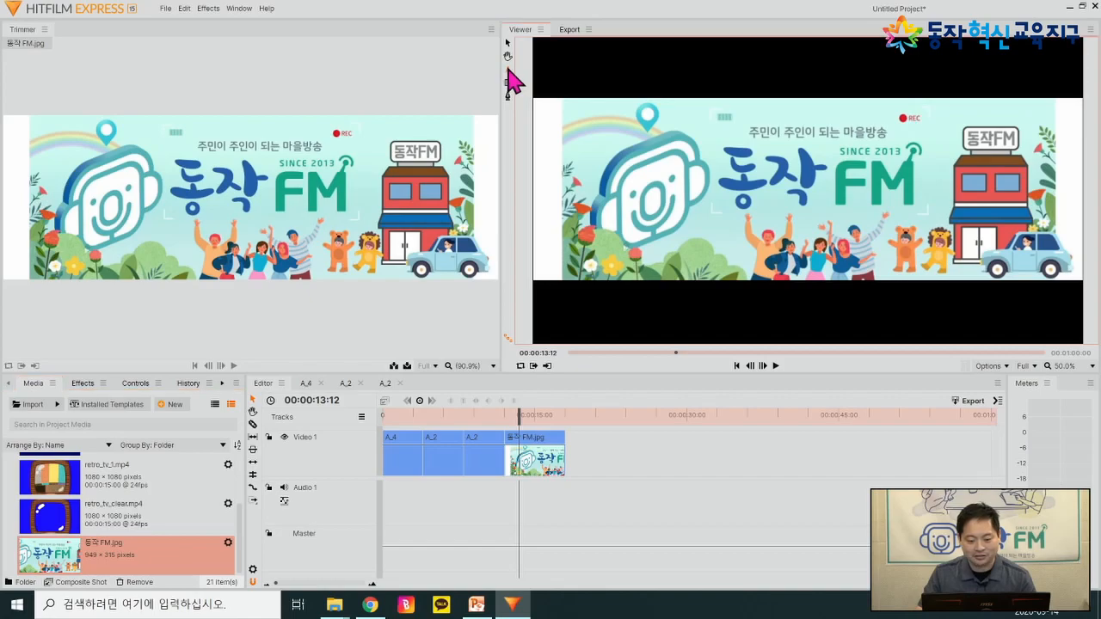
pyautogui.click(801, 312)
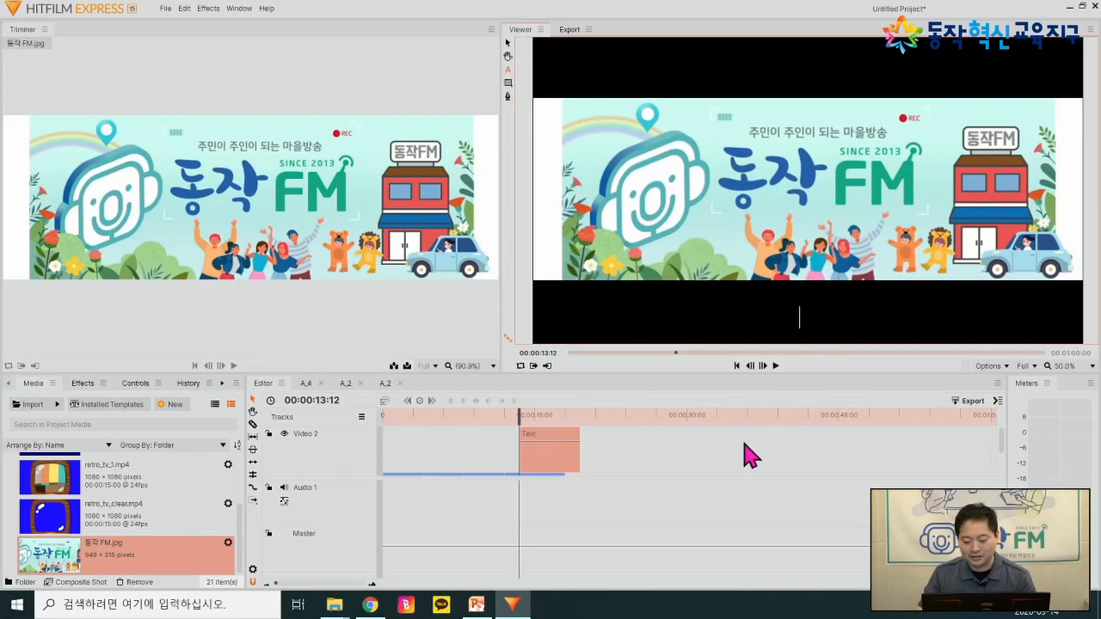
pyautogui.click(476, 604)
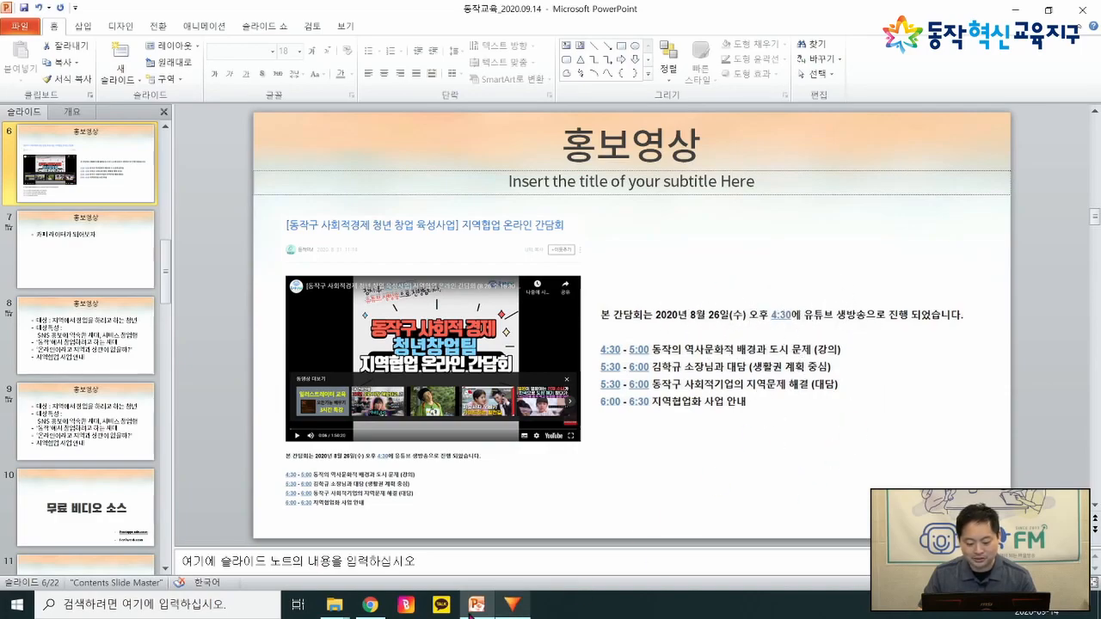
pyautogui.click(513, 605)
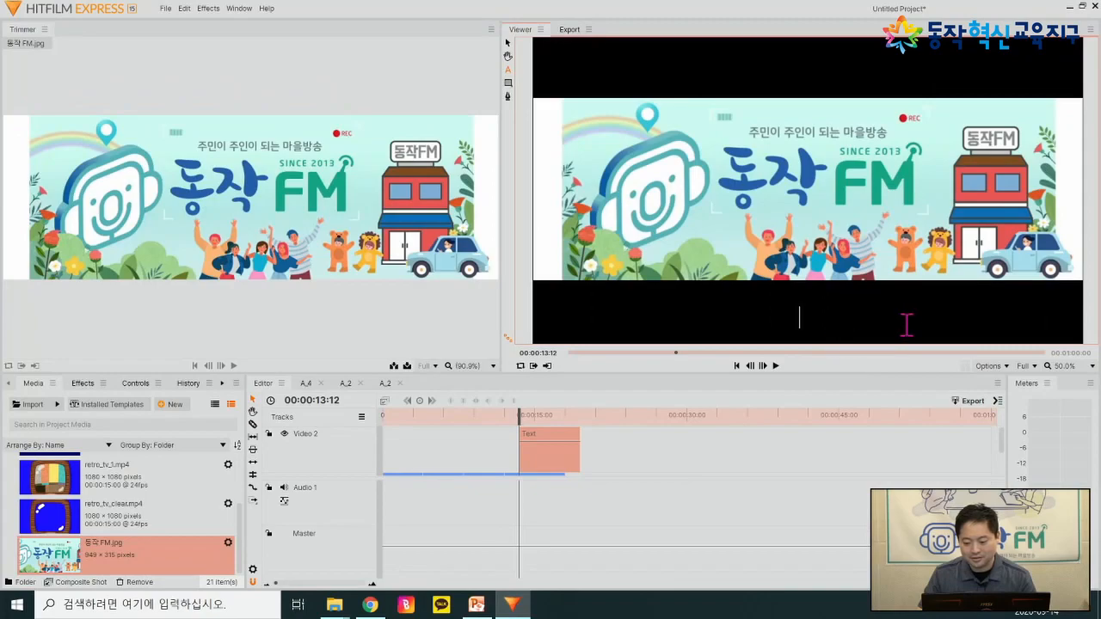
pyautogui.click(816, 324)
pyautogui.press('p')
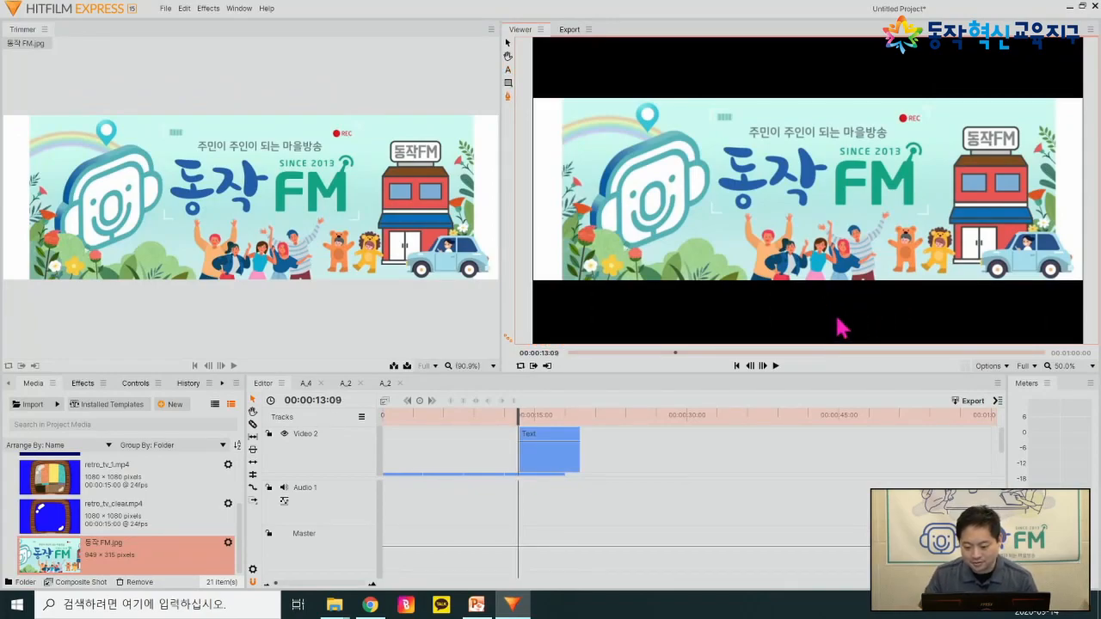
# - Create a new text layer at 00:00:13:09 in the black band below the image, reading "8월26일 오후 4:30"
pyautogui.scroll(-1, 826, 292)
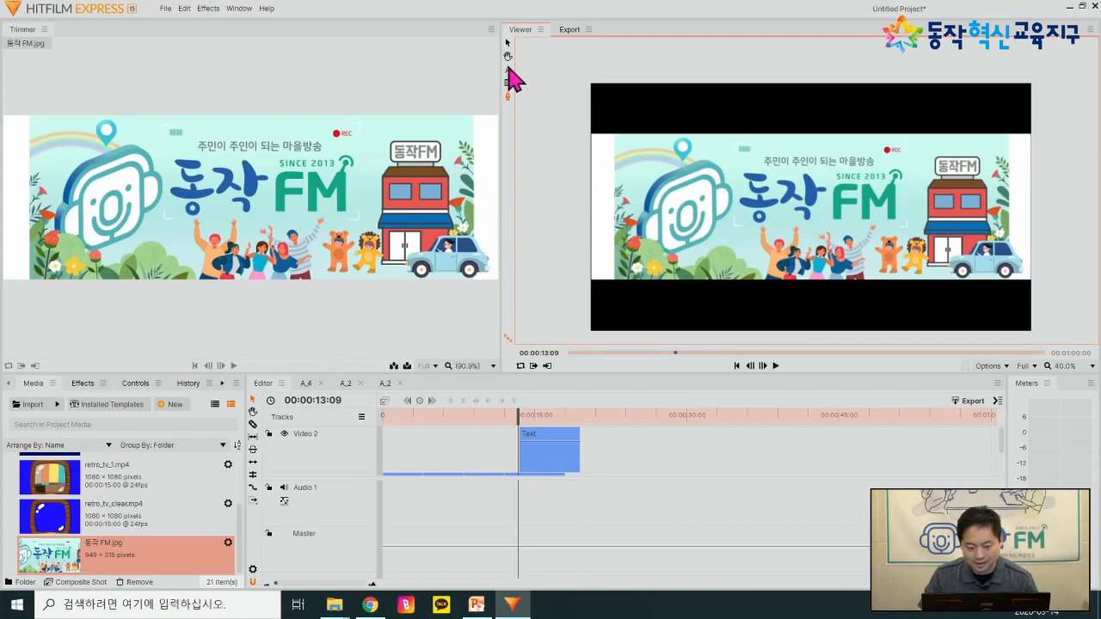
pyautogui.click(836, 305)
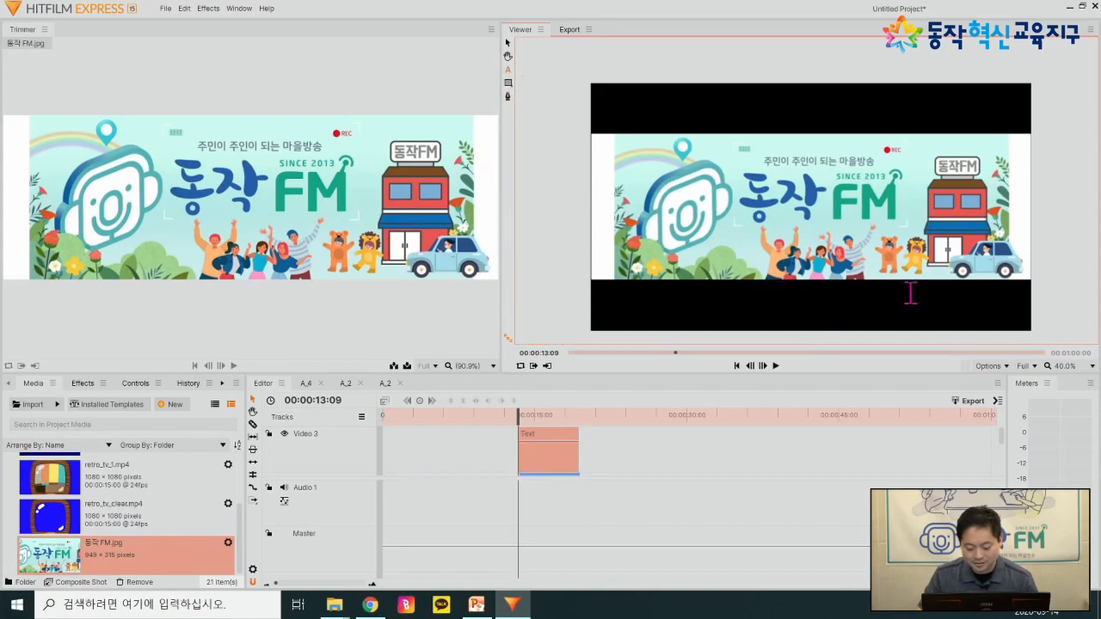
pyautogui.write('8')
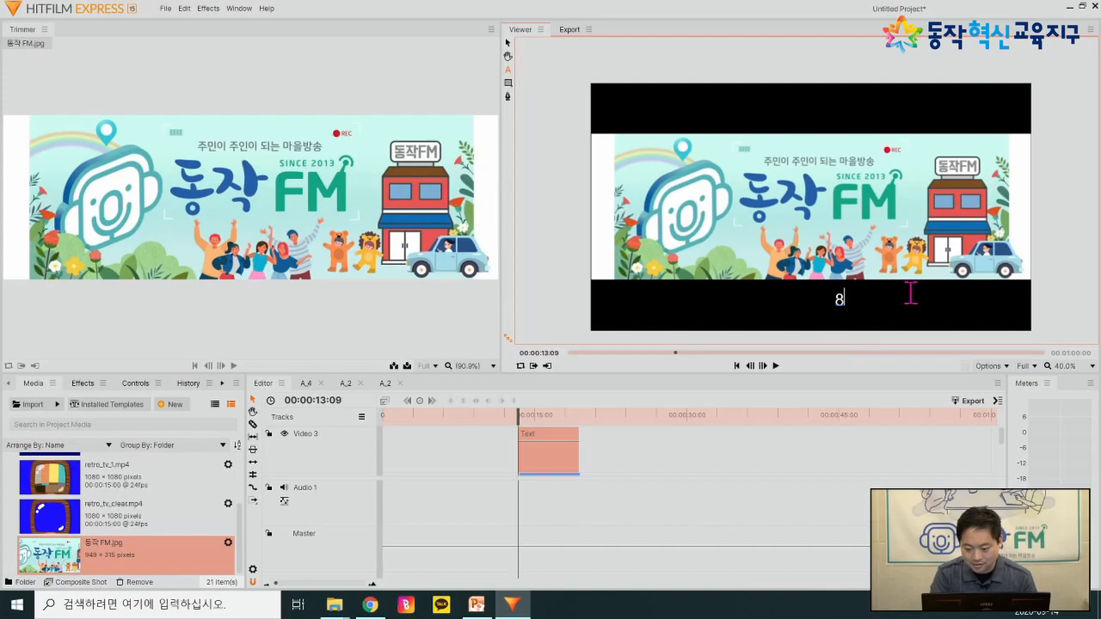
pyautogui.write('월26')
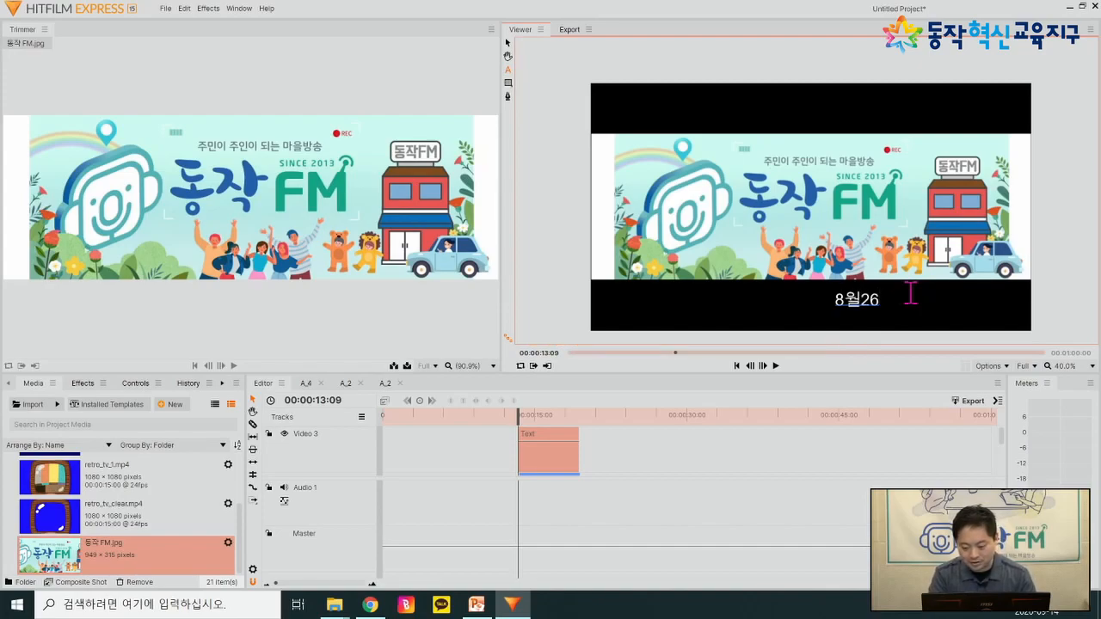
pyautogui.press('BackSpace')
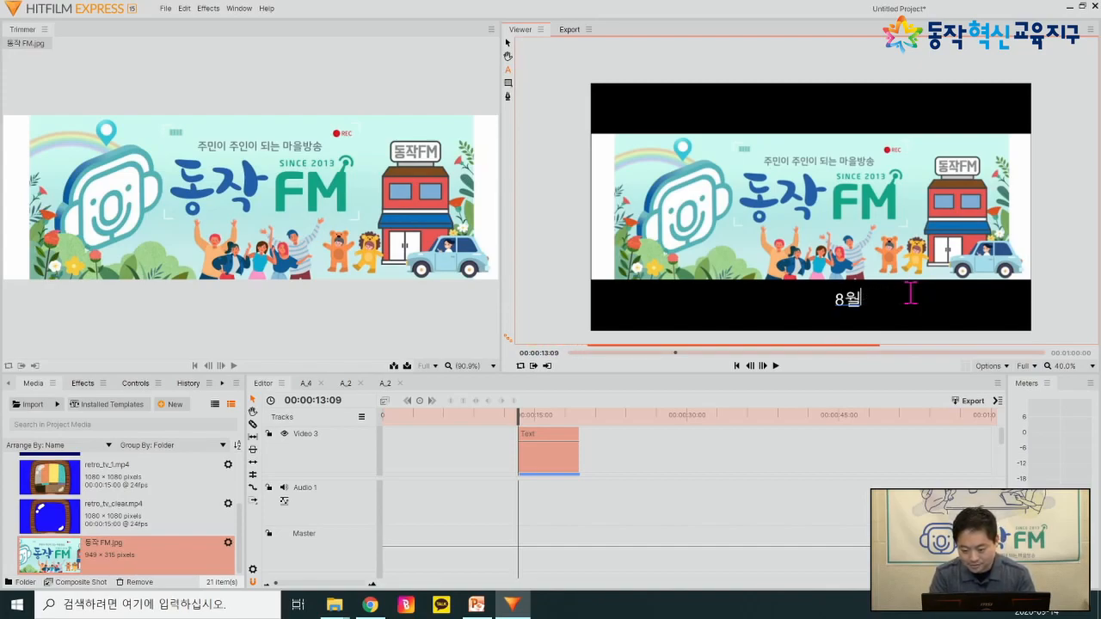
pyautogui.write('26일 ')
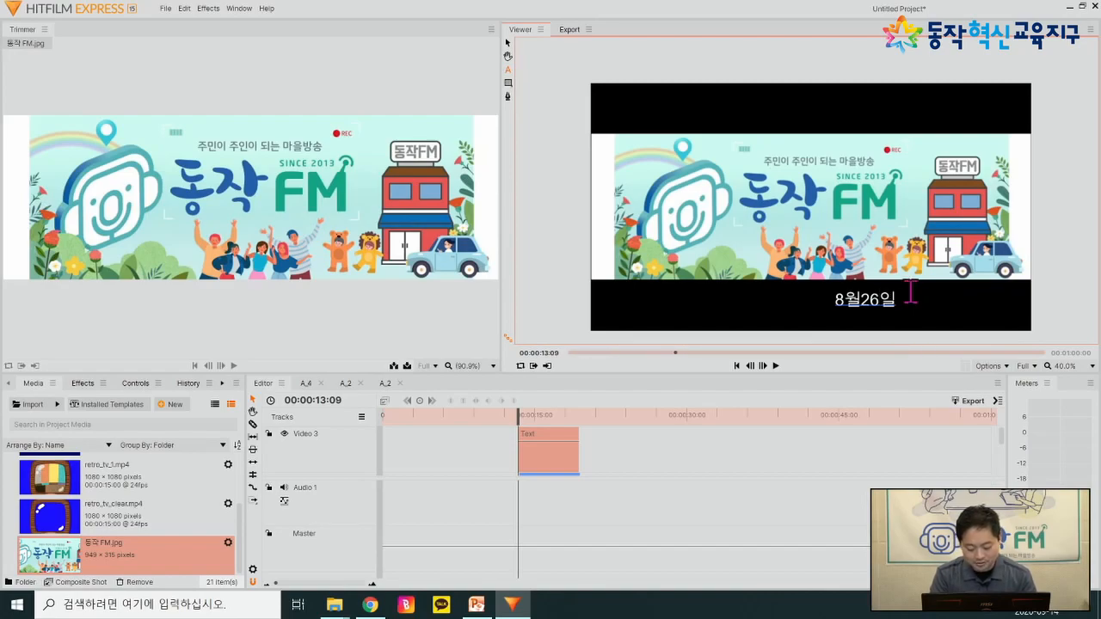
pyautogui.write('오후')
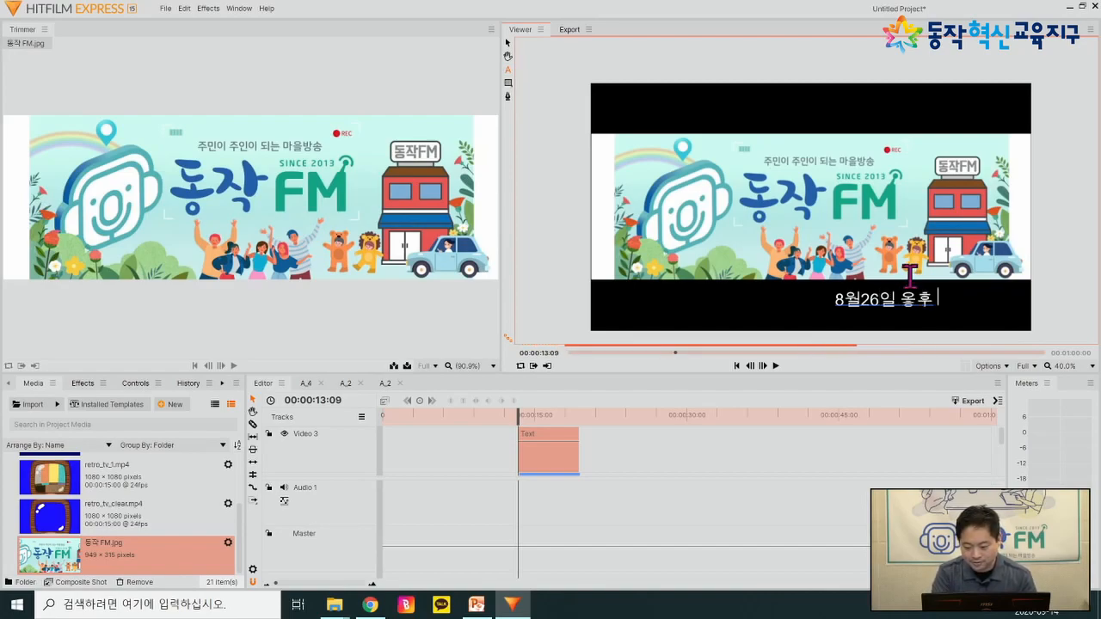
pyautogui.press('BackSpace')
pyautogui.press('BackSpace')
pyautogui.press('BackSpace')
pyautogui.press('BackSpace')
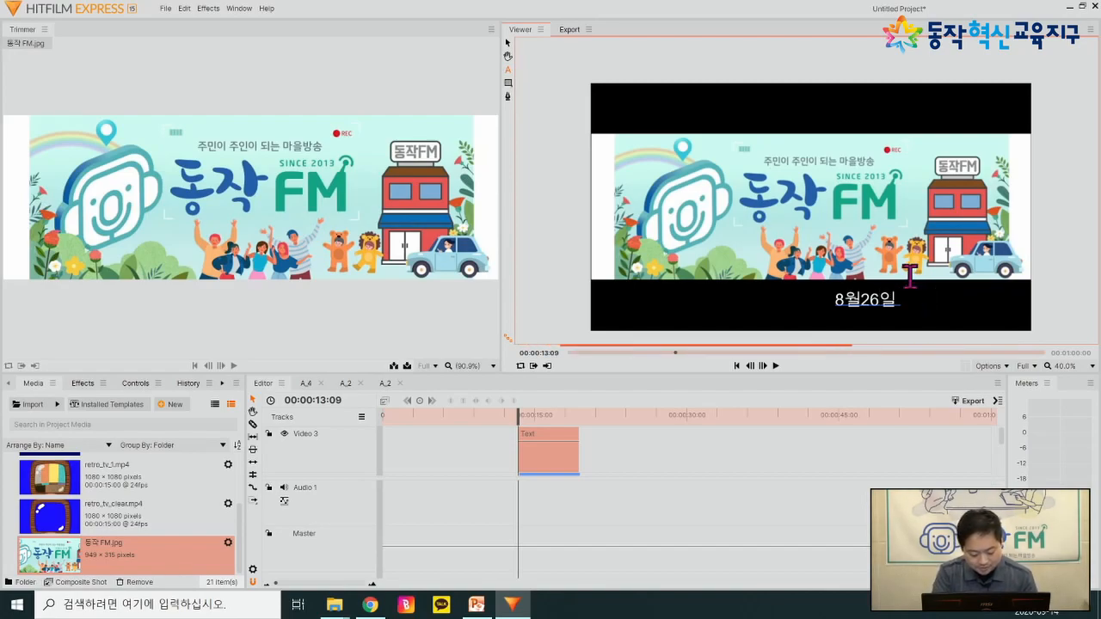
pyautogui.write('오후 4:30')
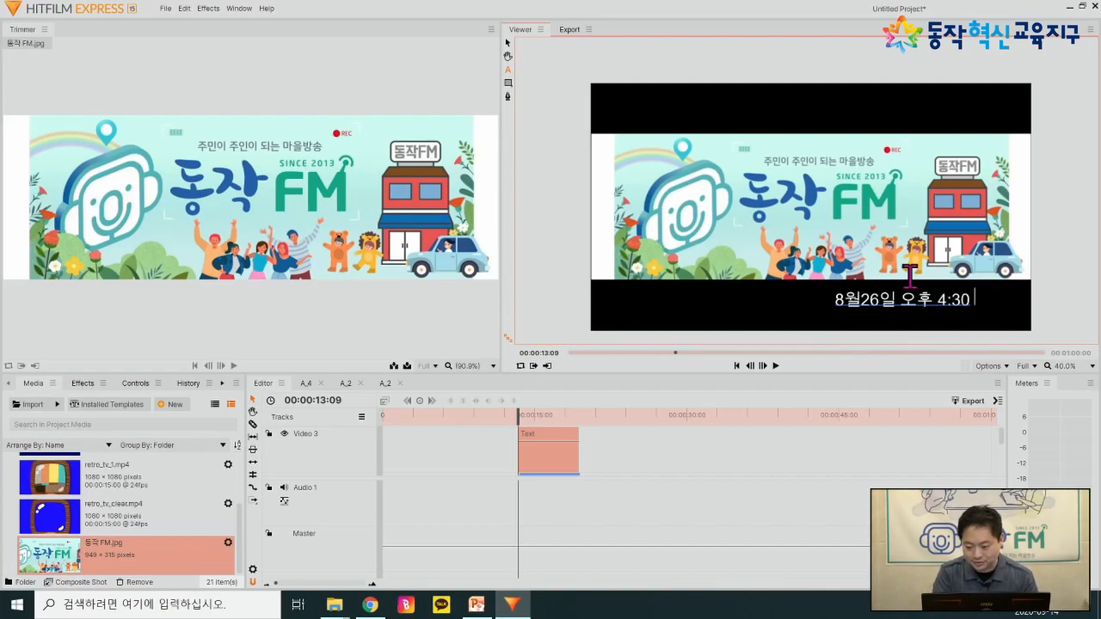
# - Extend the event text to "8월26일 오후 4:30 동작FM 유튜브" and move it left so the whole line fits inside the frame
pyautogui.write(' 동작FM')
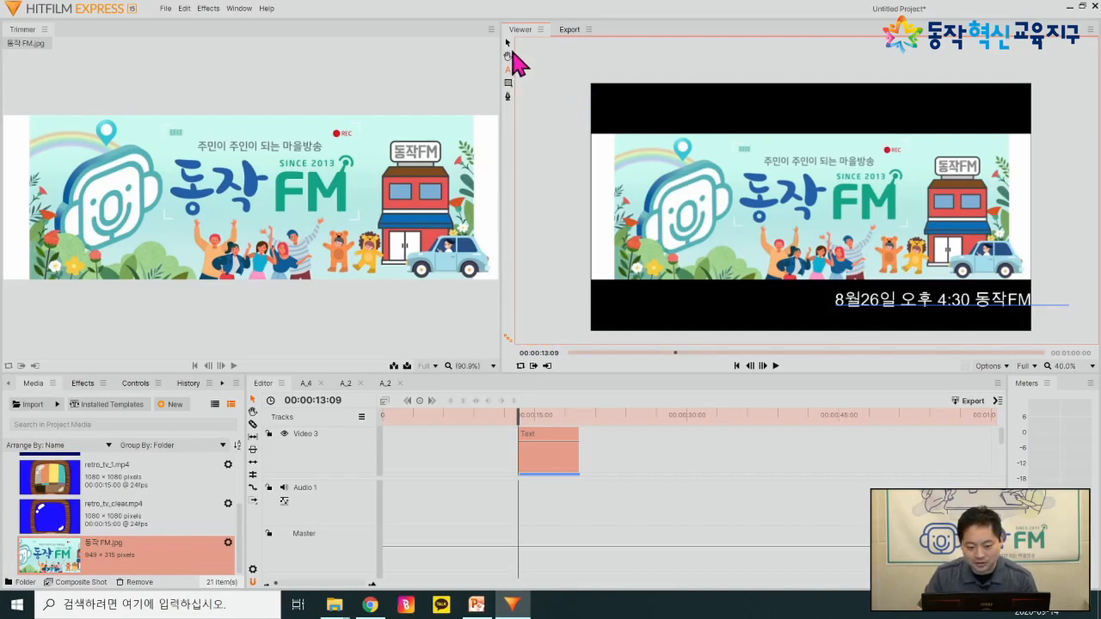
pyautogui.click(509, 50)
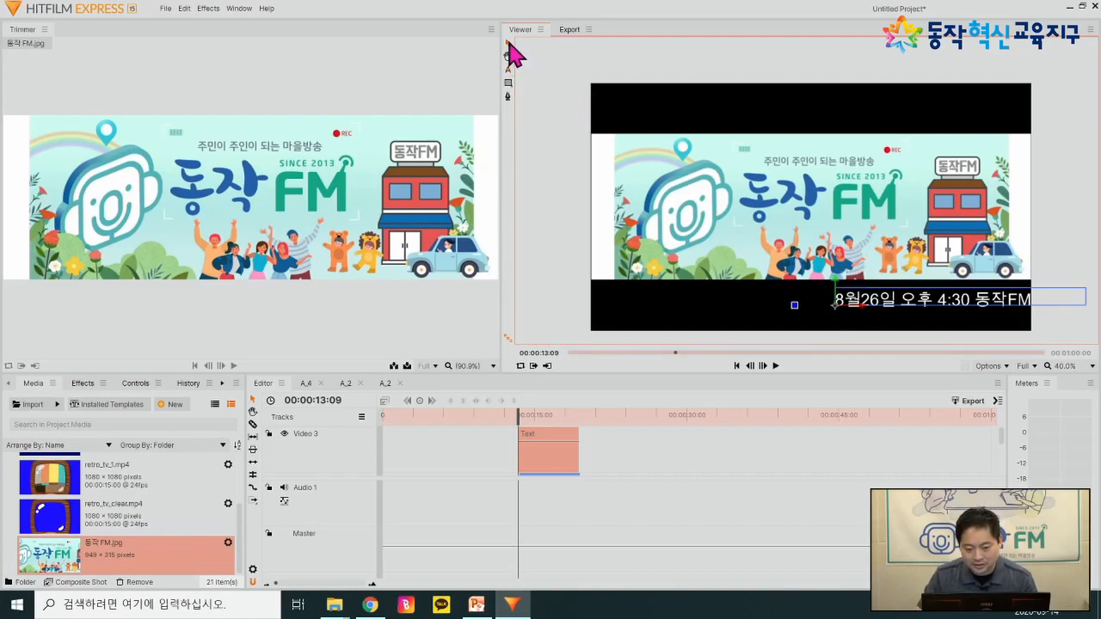
pyautogui.write('유튜브')
pyautogui.moveTo(903, 314); pyautogui.dragTo(839, 317)
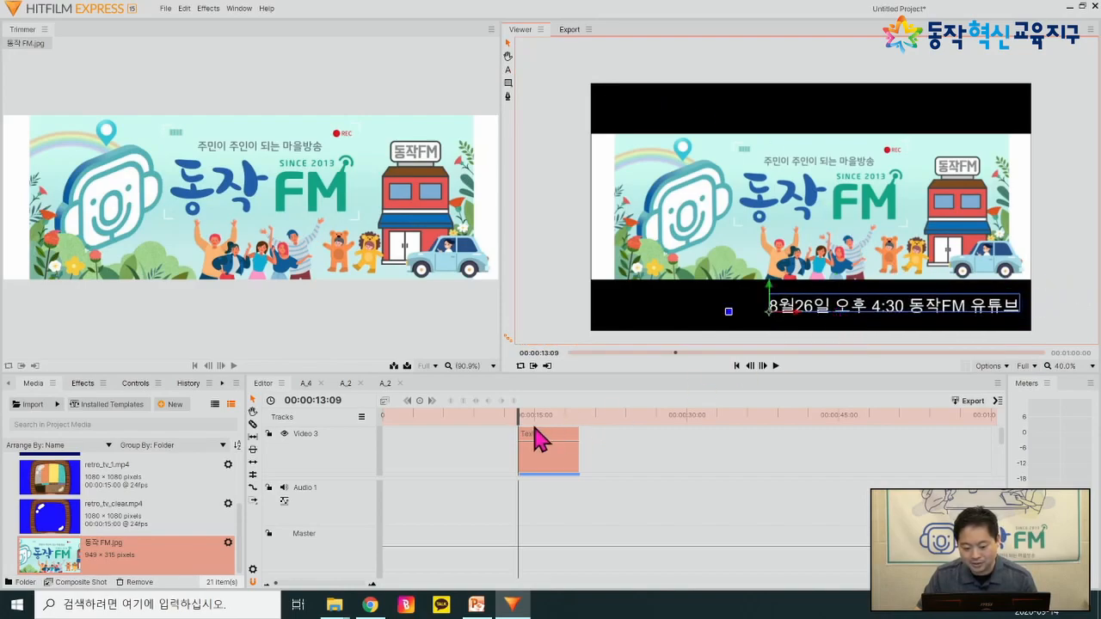
# - Add retro_casette.mp4 on a new track above the text clip, then shrink it into the upper-left corner of the frame
pyautogui.moveTo(522, 413); pyautogui.dragTo(546, 447)
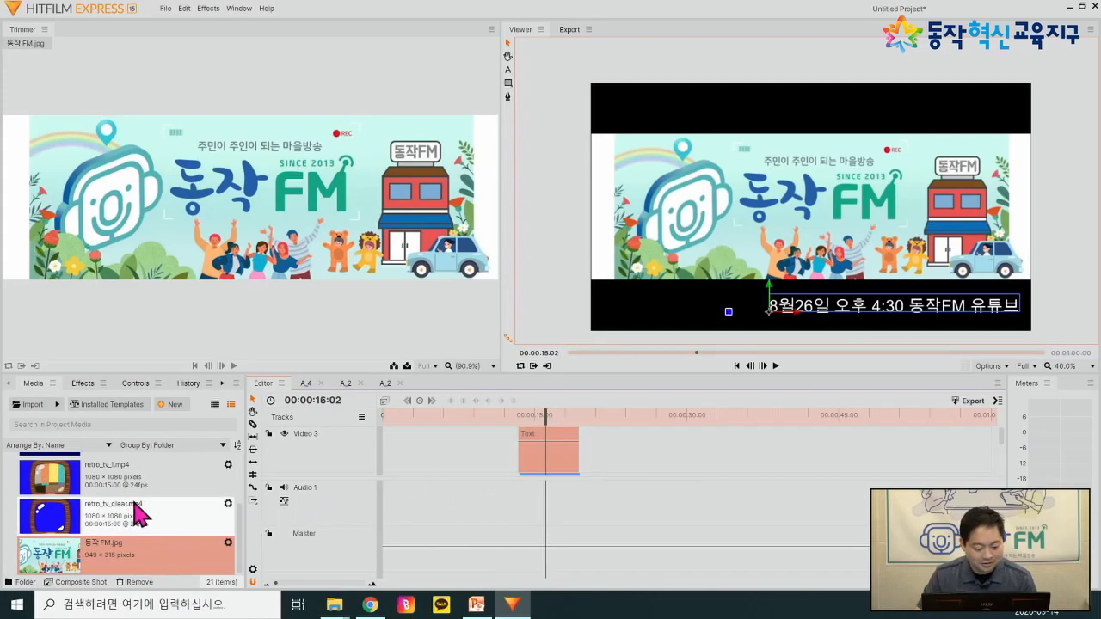
pyautogui.scroll(2, 112, 512)
pyautogui.moveTo(81, 524); pyautogui.dragTo(518, 441)
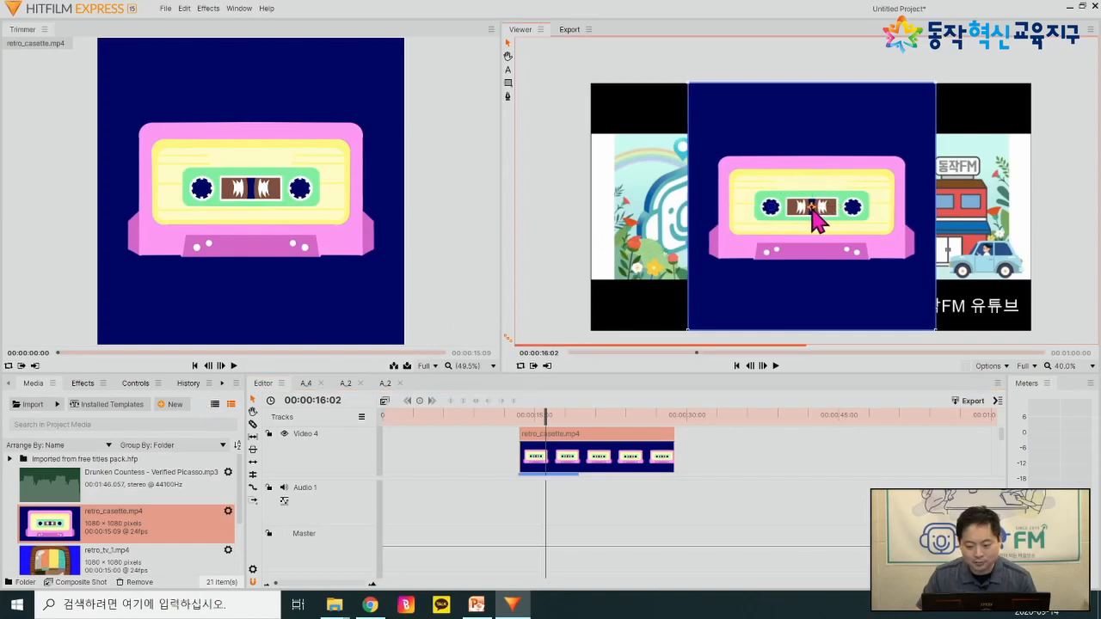
pyautogui.moveTo(818, 216); pyautogui.dragTo(757, 208)
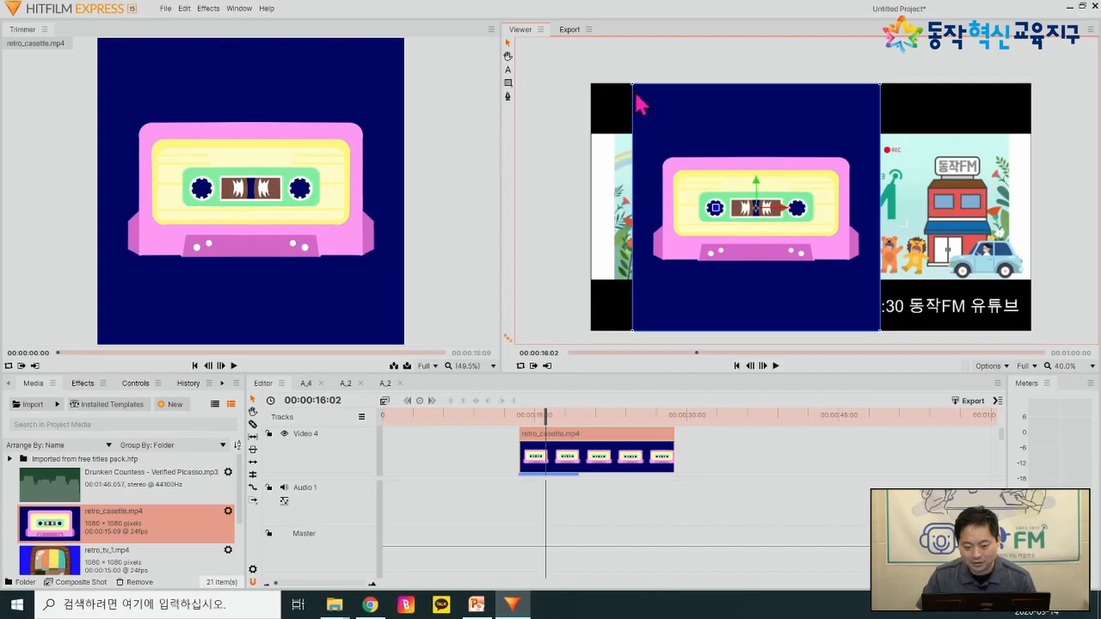
pyautogui.moveTo(638, 90); pyautogui.dragTo(629, 111)
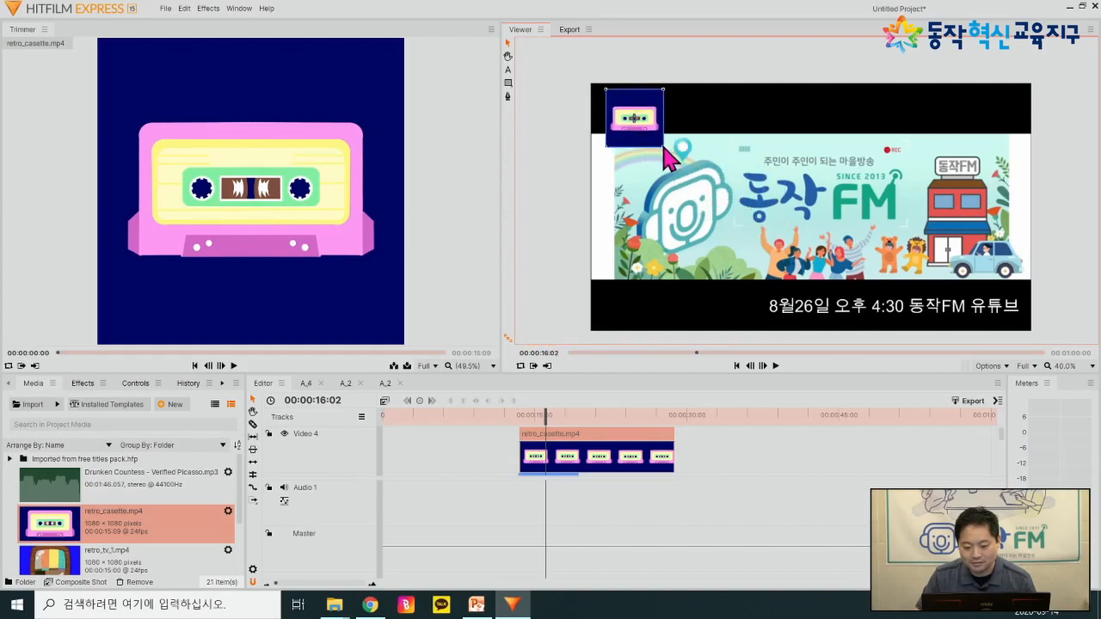
pyautogui.moveTo(664, 148); pyautogui.dragTo(635, 130)
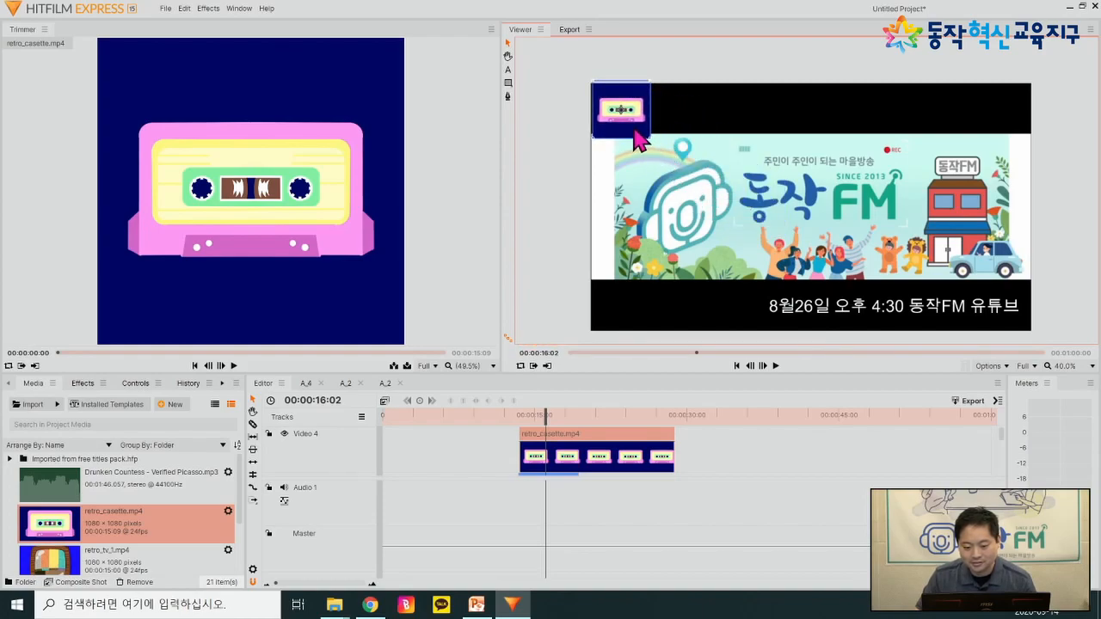
# - Play the timeline from 00:00:09:19 to check the cassette overlay, and enlarge the timeline area to show all video tracks
pyautogui.click(484, 417)
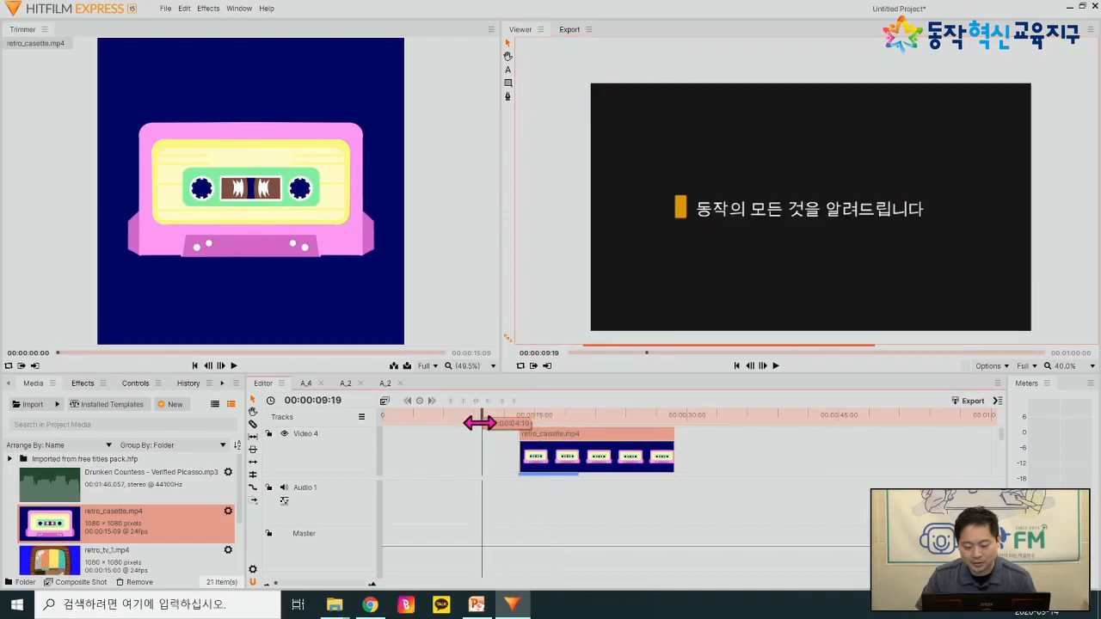
pyautogui.press('space')
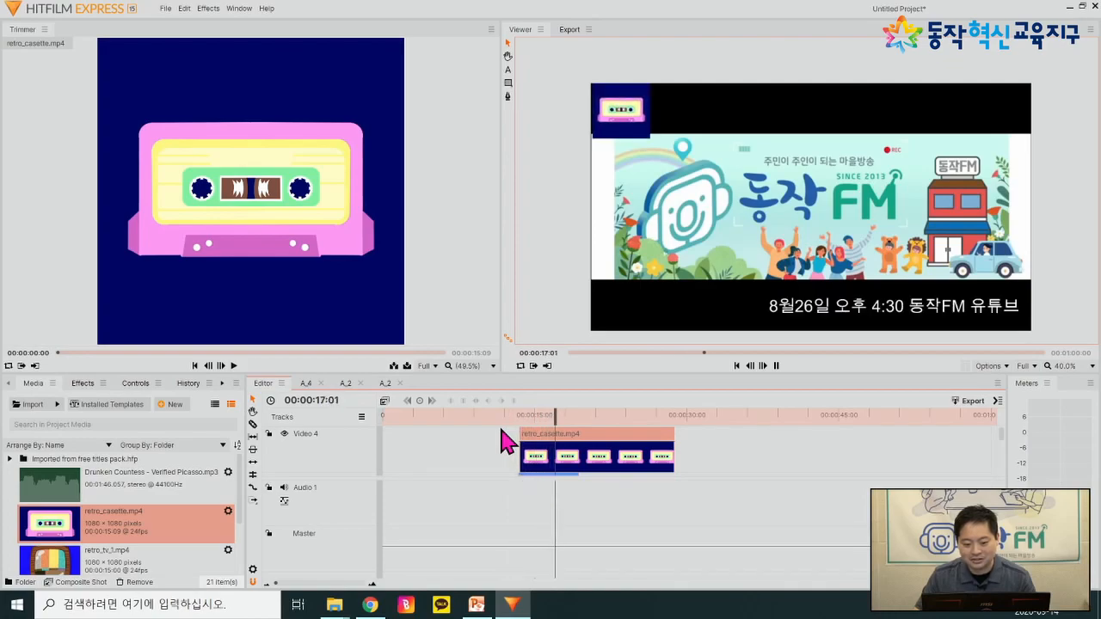
pyautogui.press('space')
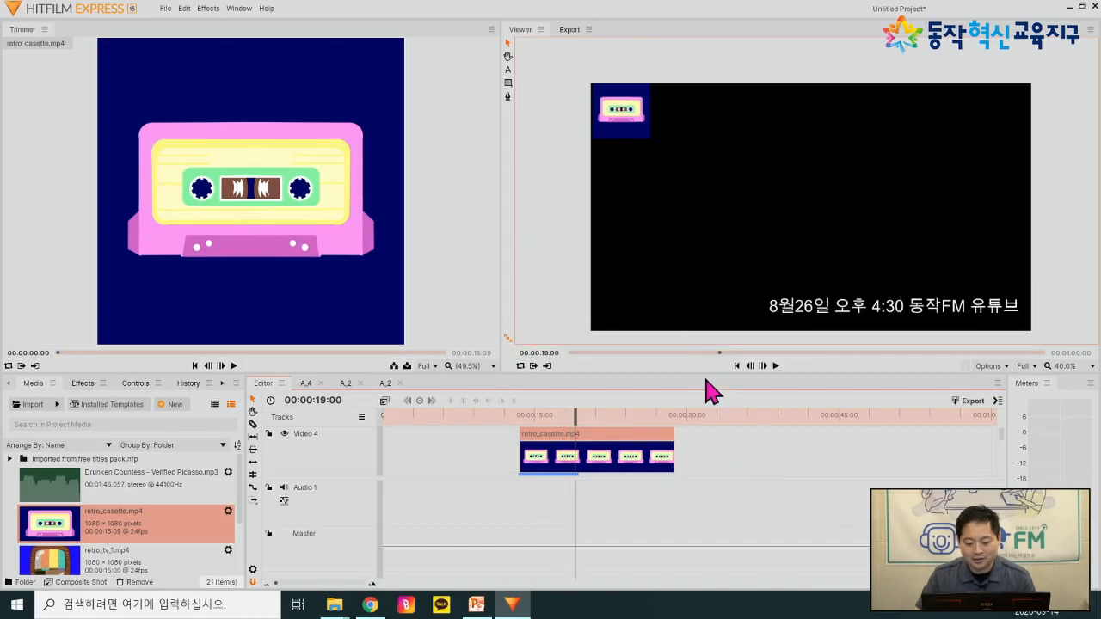
pyautogui.moveTo(705, 374); pyautogui.dragTo(700, 283)
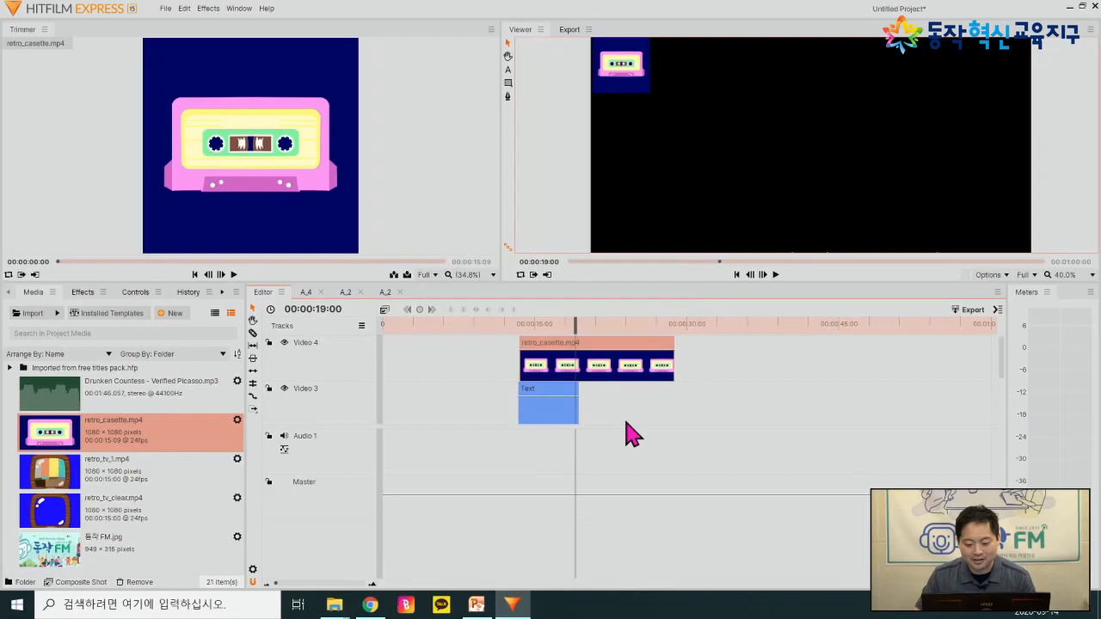
pyautogui.moveTo(618, 427); pyautogui.dragTo(614, 502)
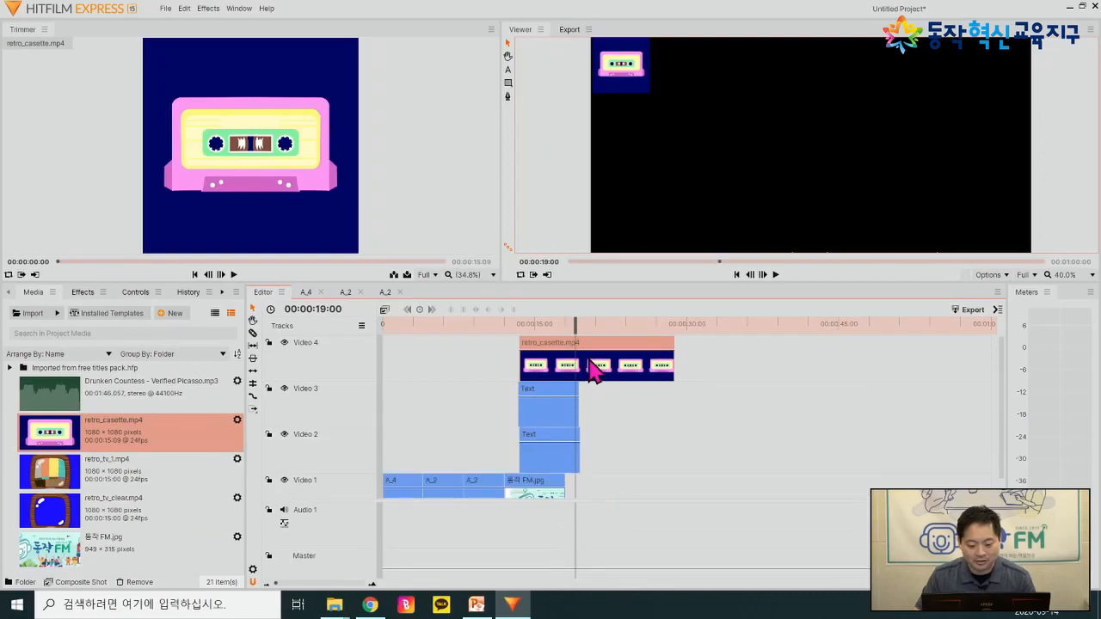
# - Search the effects for "key" and apply the Bluescreen Key preset to the retro_casette.mp4 clip on Video 4
pyautogui.click(83, 294)
pyautogui.scroll(-4, 172, 452)
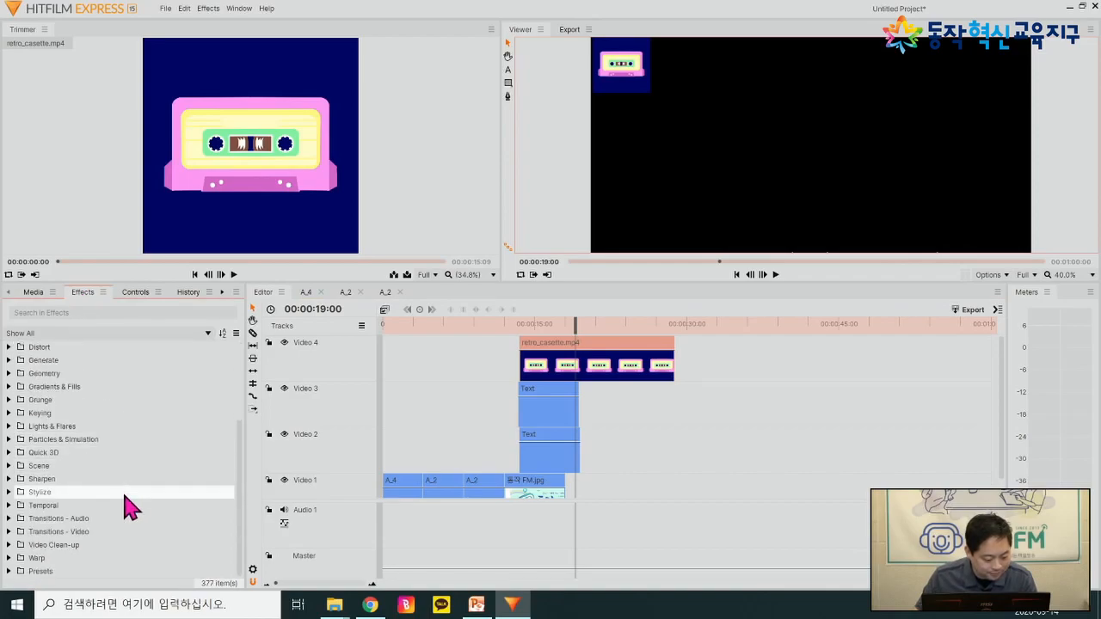
pyautogui.click(100, 314)
pyautogui.write('ㅌ')
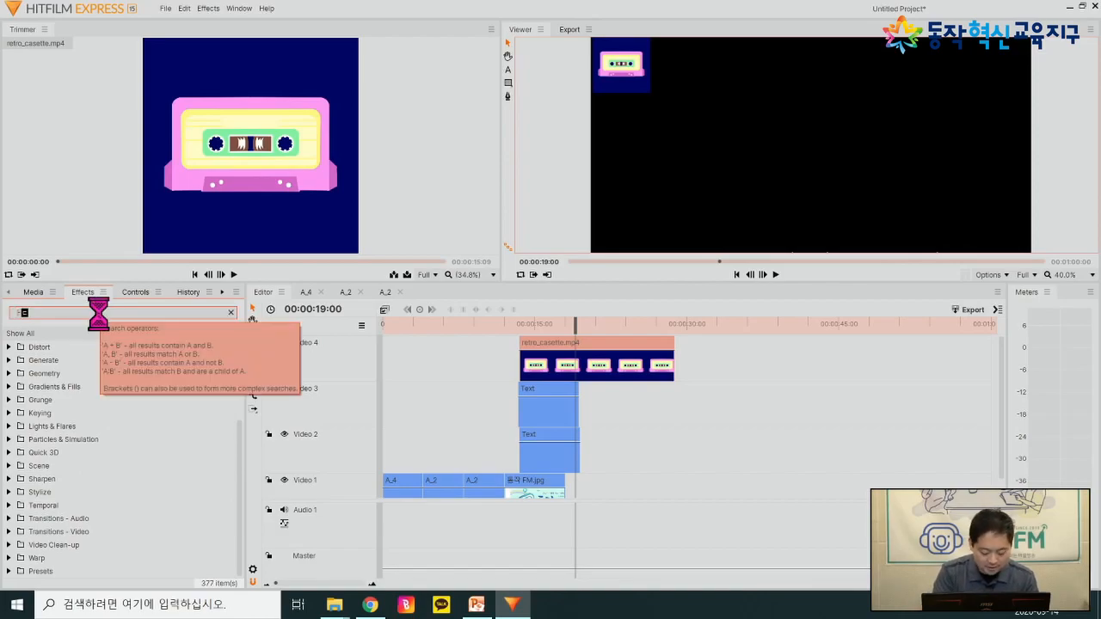
pyautogui.press('BackSpace')
pyautogui.write('key')
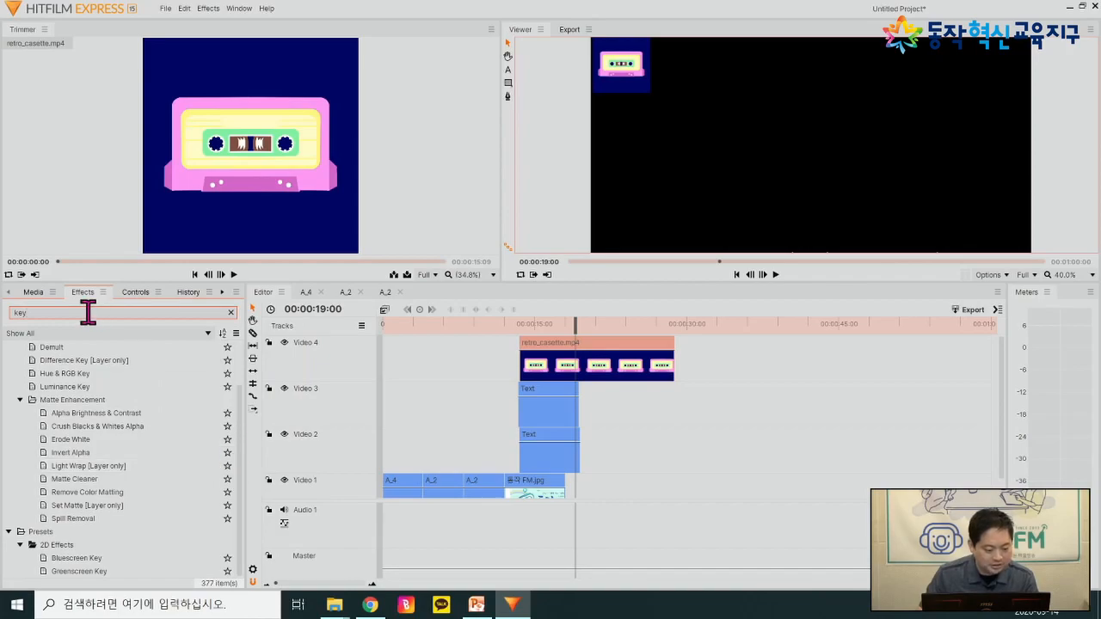
pyautogui.click(240, 411)
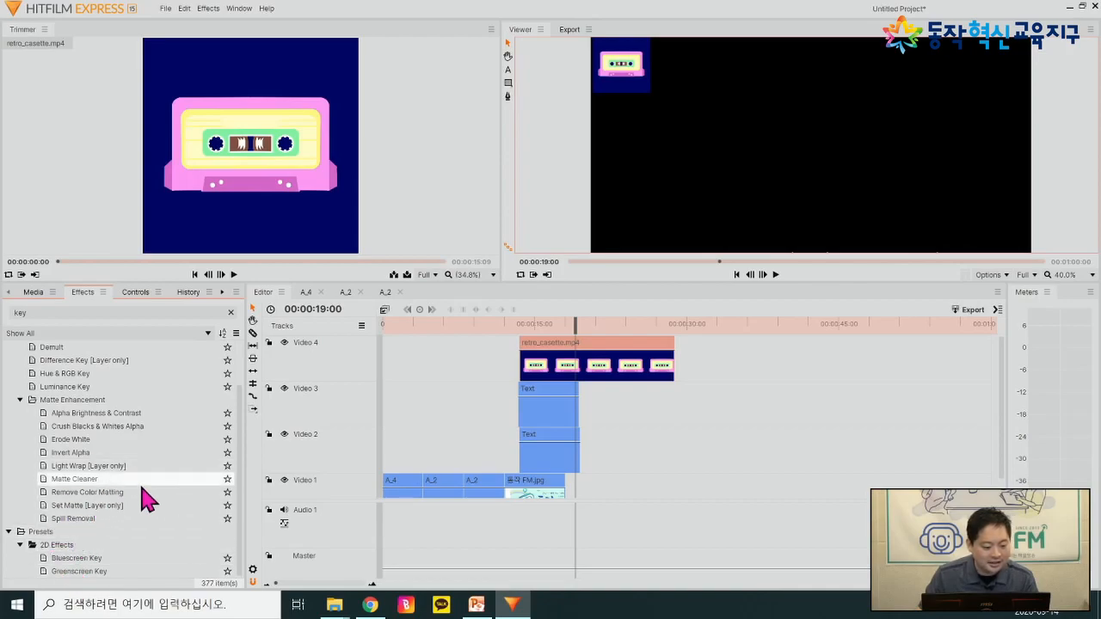
pyautogui.scroll(2, 136, 507)
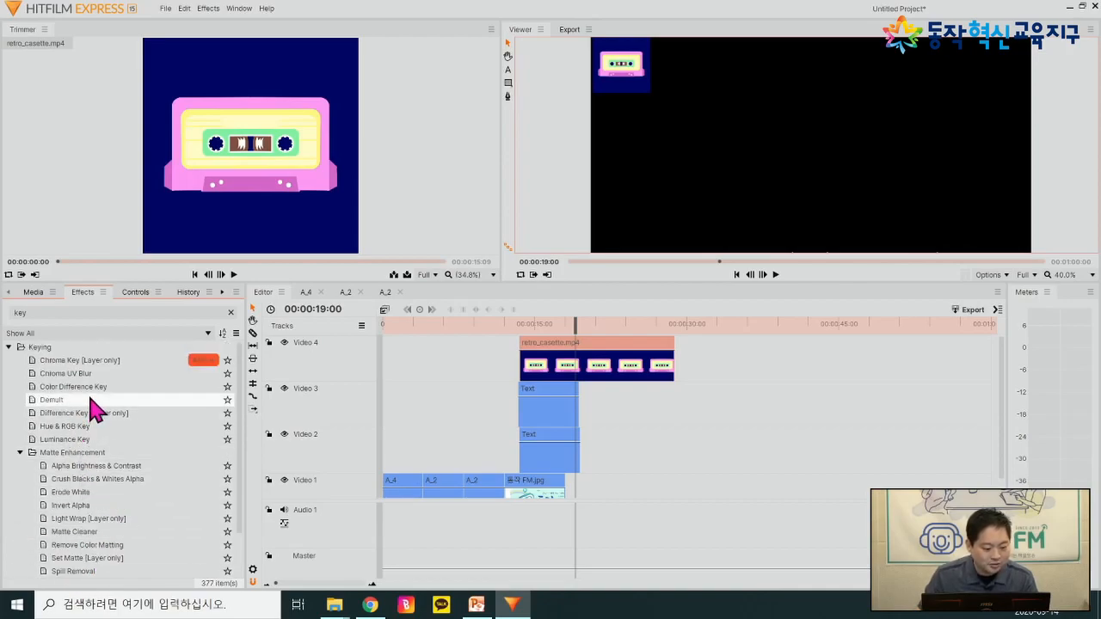
pyautogui.moveTo(86, 387); pyautogui.dragTo(89, 392)
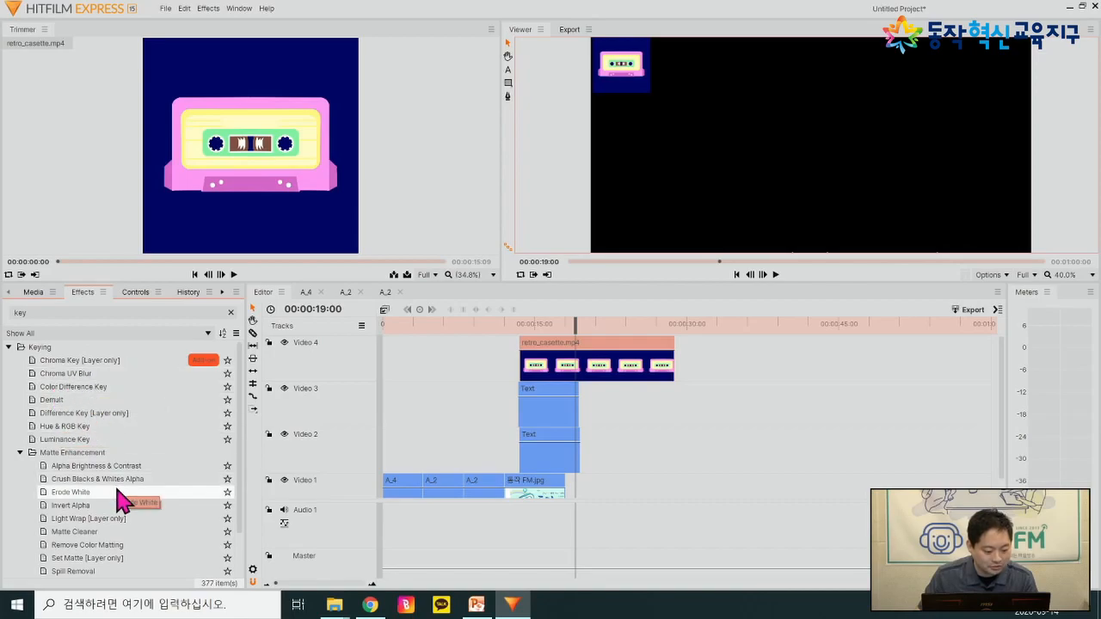
pyautogui.scroll(-2, 99, 447)
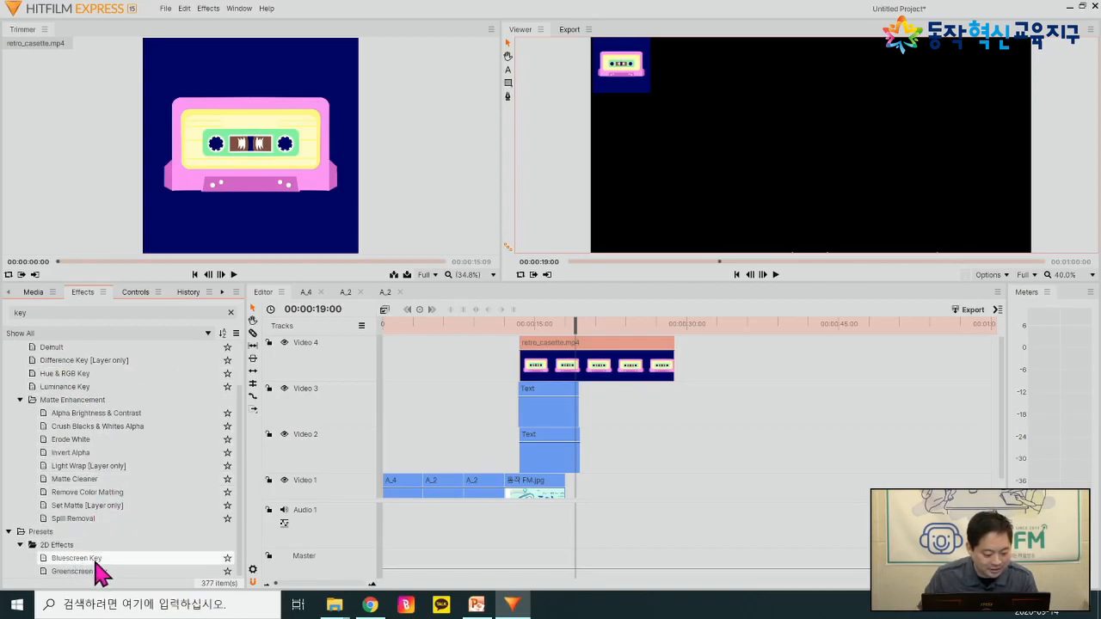
pyautogui.moveTo(93, 559); pyautogui.dragTo(574, 358)
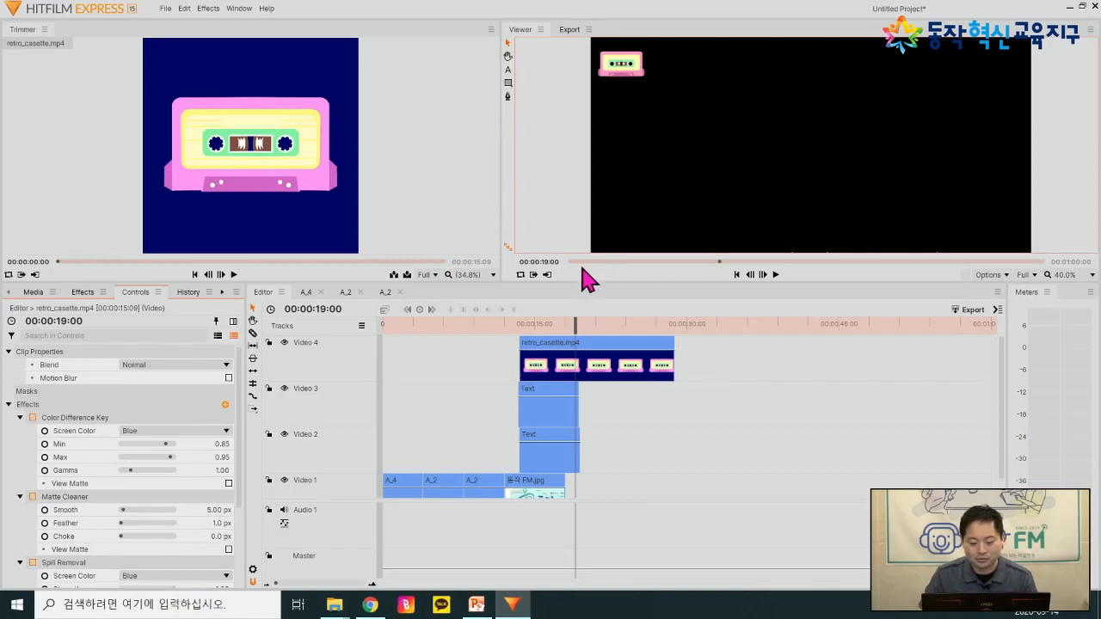
# - Extend the 동작 FM.jpg clip and the Video 3 text clip to the end of the cassette clip
pyautogui.moveTo(561, 326)
pyautogui.mouseDown()
pyautogui.moveTo(514, 304)
pyautogui.moveTo(609, 312)
pyautogui.moveTo(549, 313)
pyautogui.mouseUp()
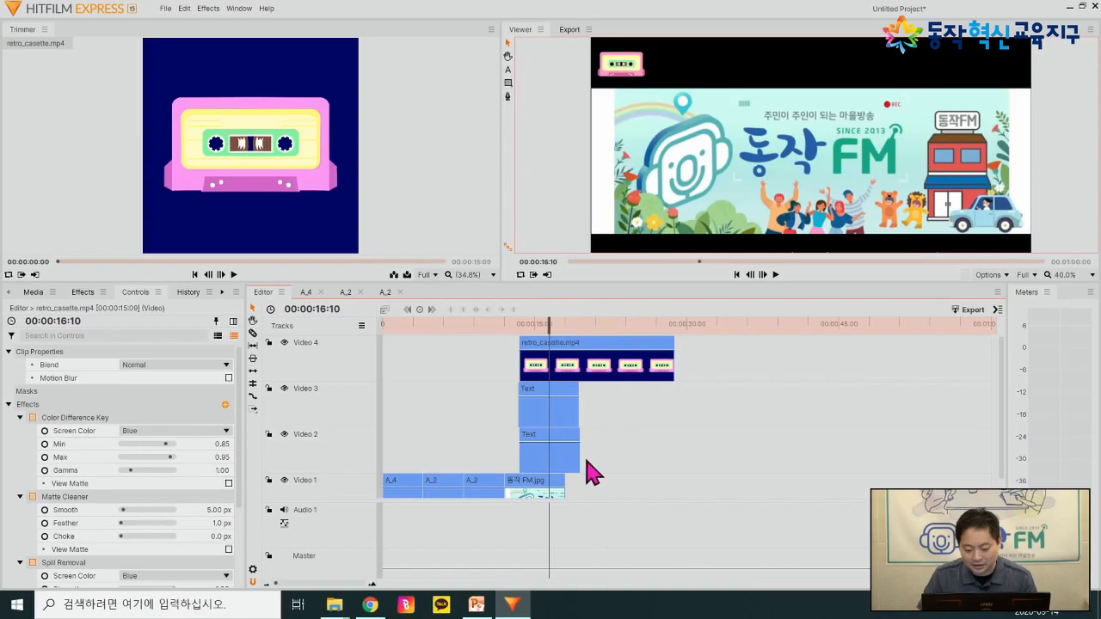
pyautogui.moveTo(568, 480); pyautogui.dragTo(677, 472)
pyautogui.scroll(-2, 612, 409)
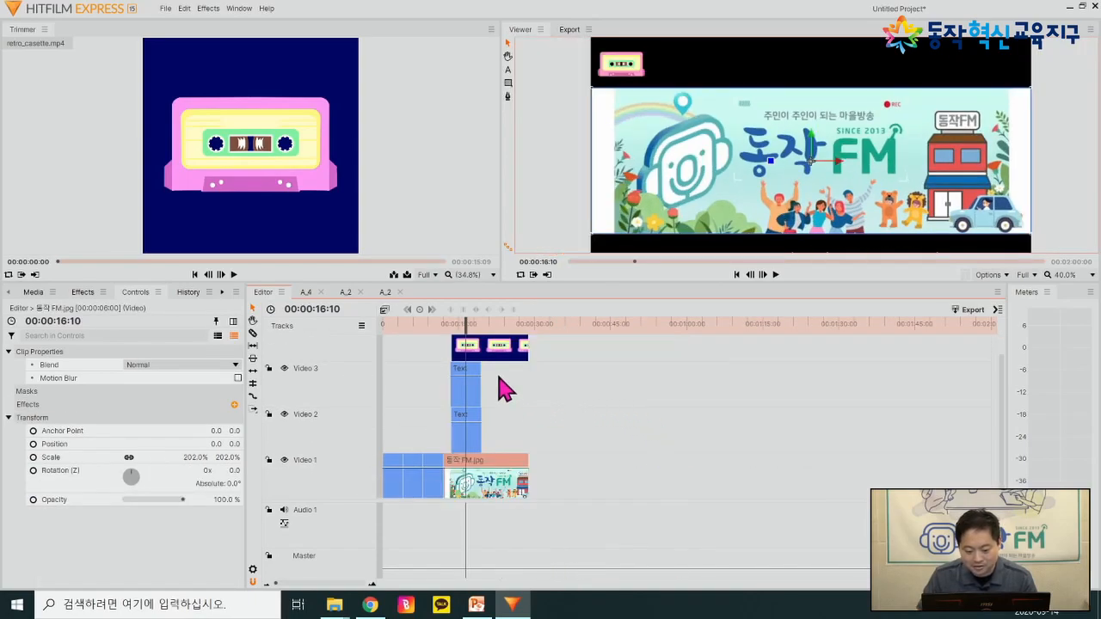
pyautogui.moveTo(482, 372); pyautogui.dragTo(528, 379)
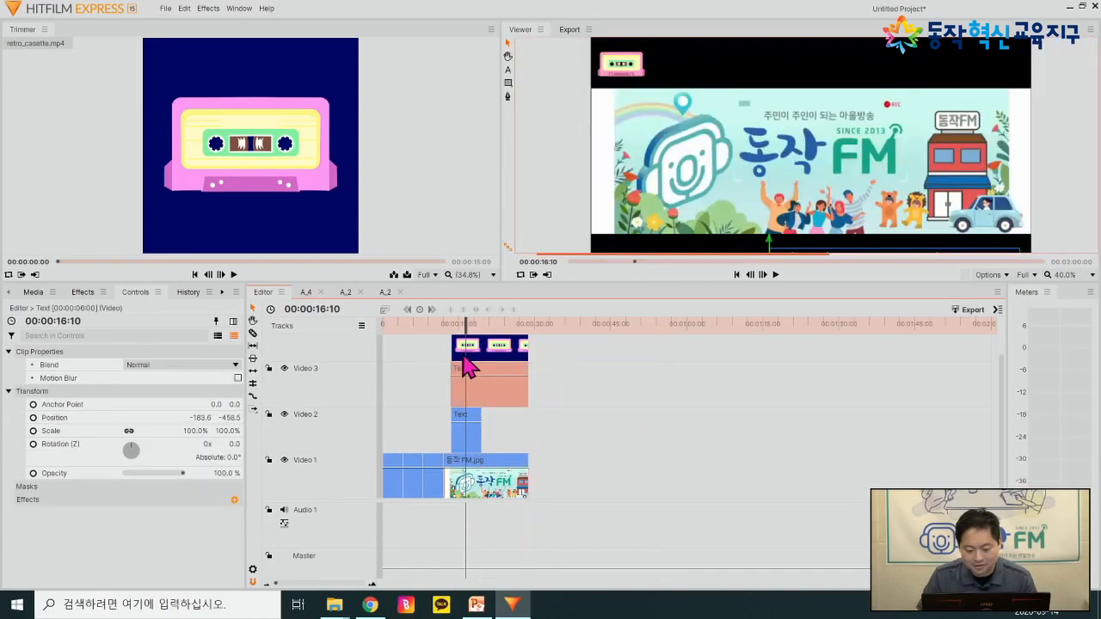
# - Play the video from the start and enlarge the viewer to check the banner, cassette and event text together
pyautogui.moveTo(470, 326); pyautogui.dragTo(360, 362)
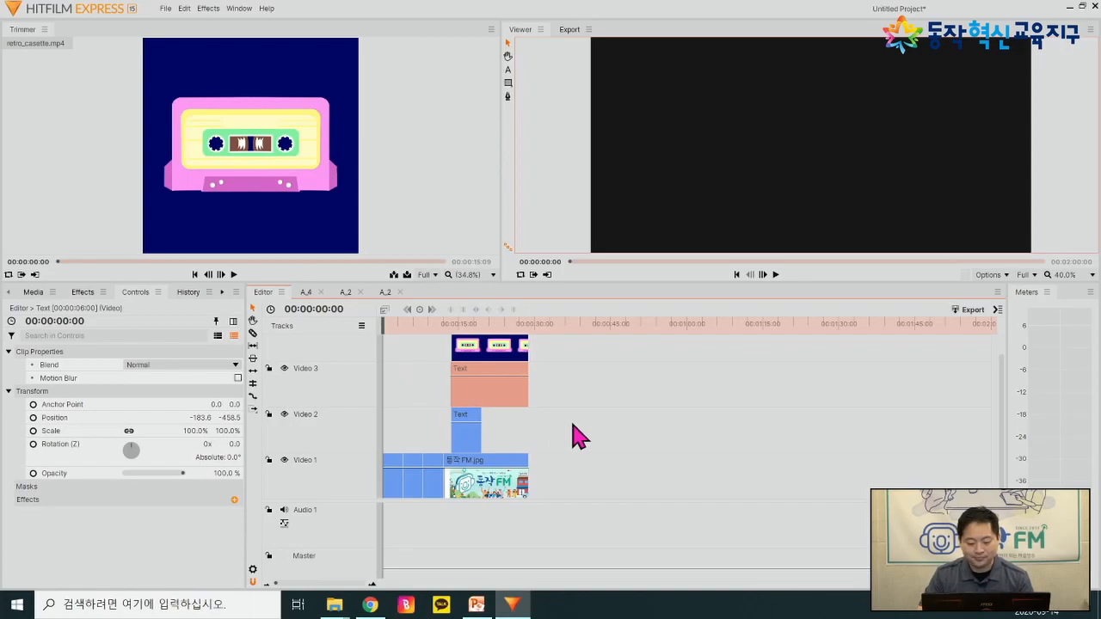
pyautogui.press('space')
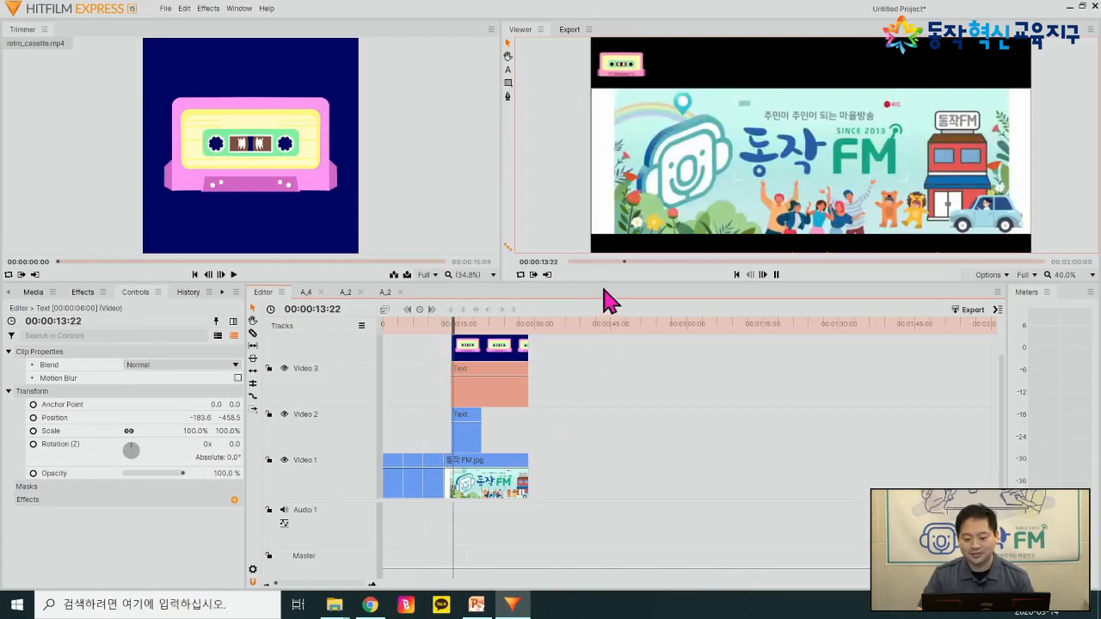
pyautogui.press('space')
pyautogui.moveTo(603, 281); pyautogui.dragTo(602, 352)
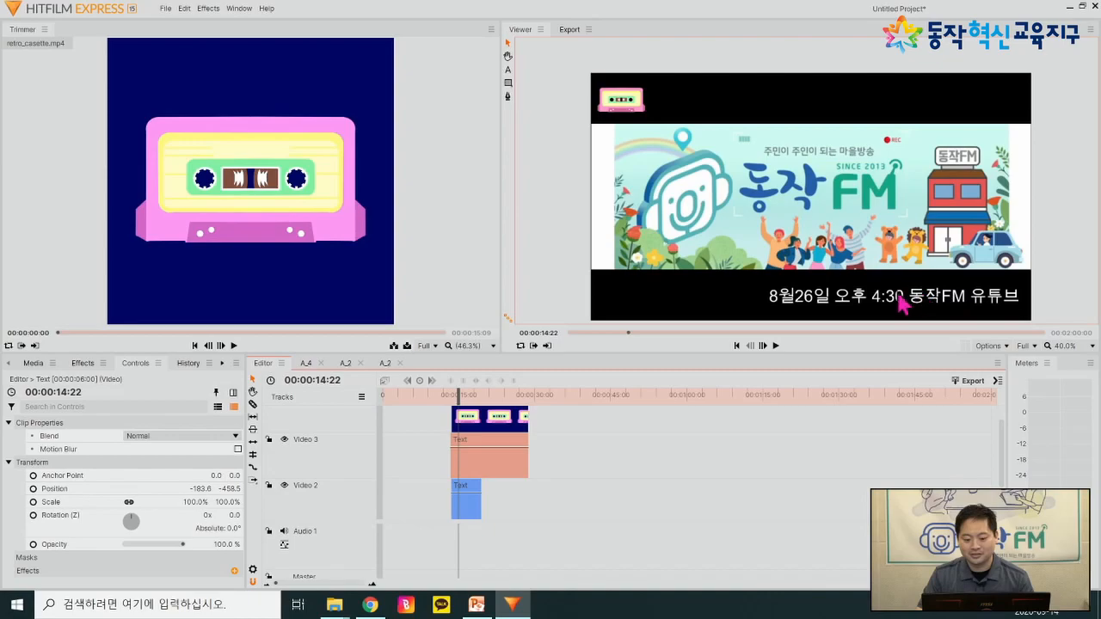
pyautogui.click(603, 448)
pyautogui.press('space')
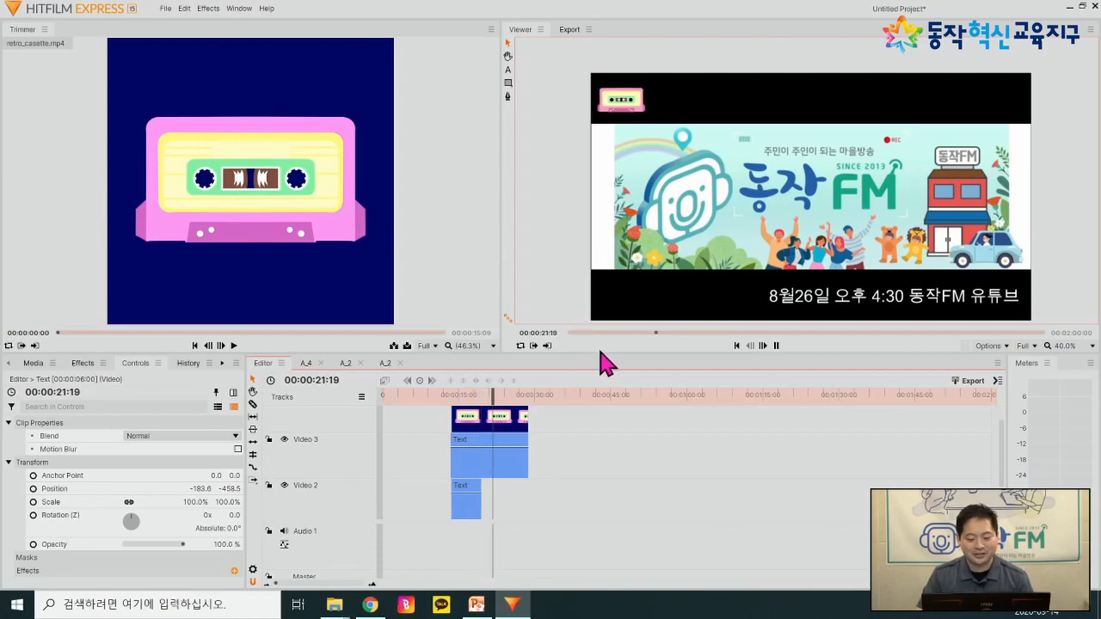
pyautogui.press('space')
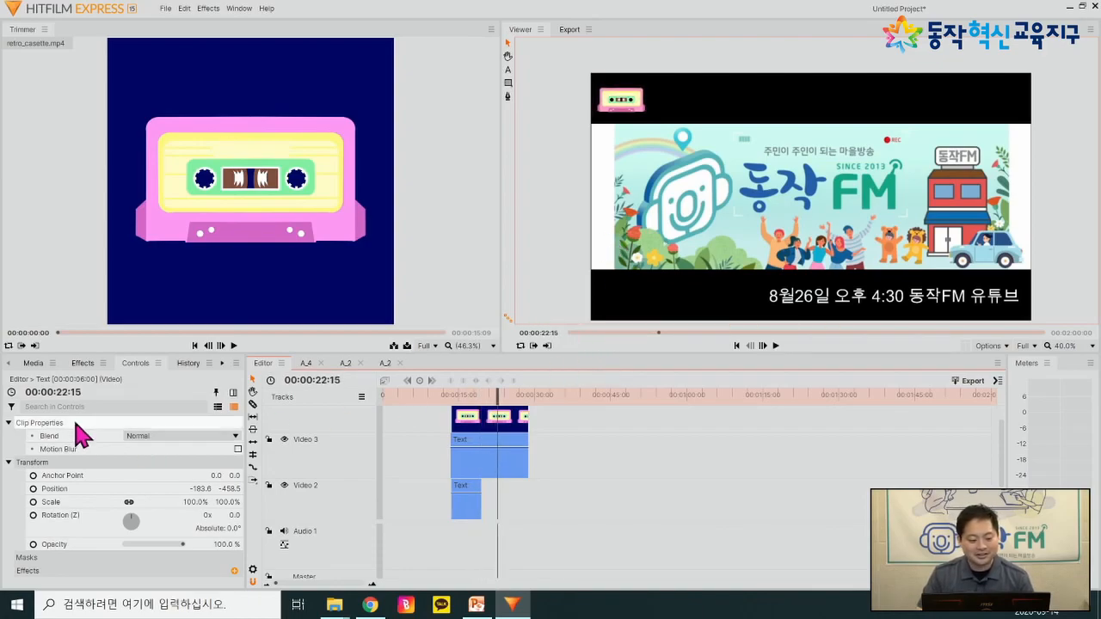
# - Add Drunken Countess - Verified Picasso.mp3 at the start of Audio 1 and trim its end to match the video clips
pyautogui.click(33, 363)
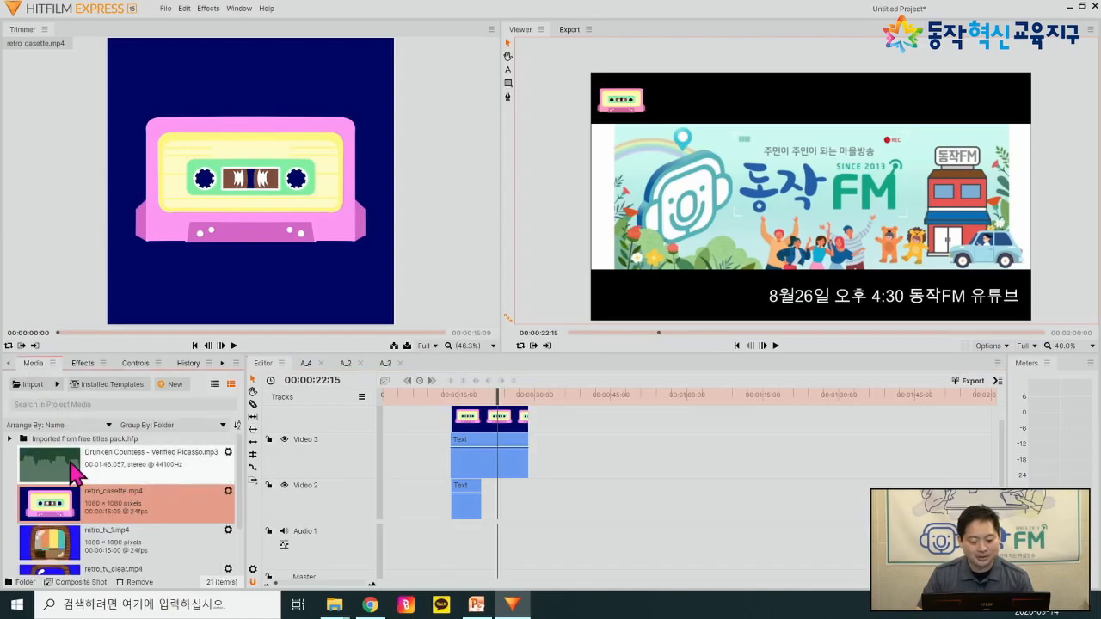
pyautogui.moveTo(446, 531); pyautogui.dragTo(460, 496)
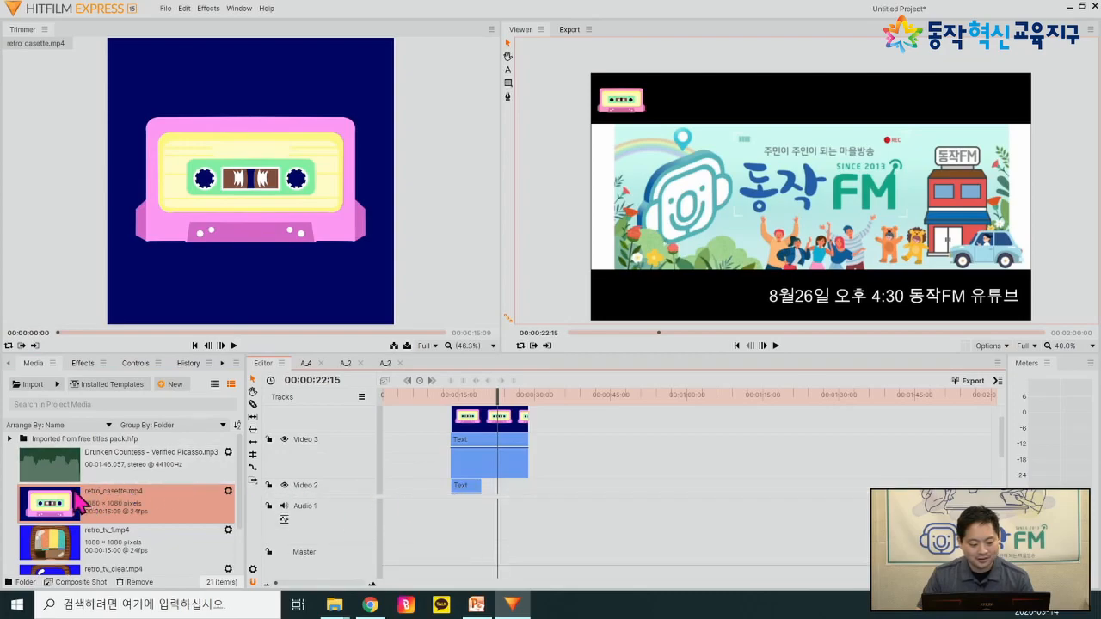
pyautogui.moveTo(73, 478); pyautogui.dragTo(382, 531)
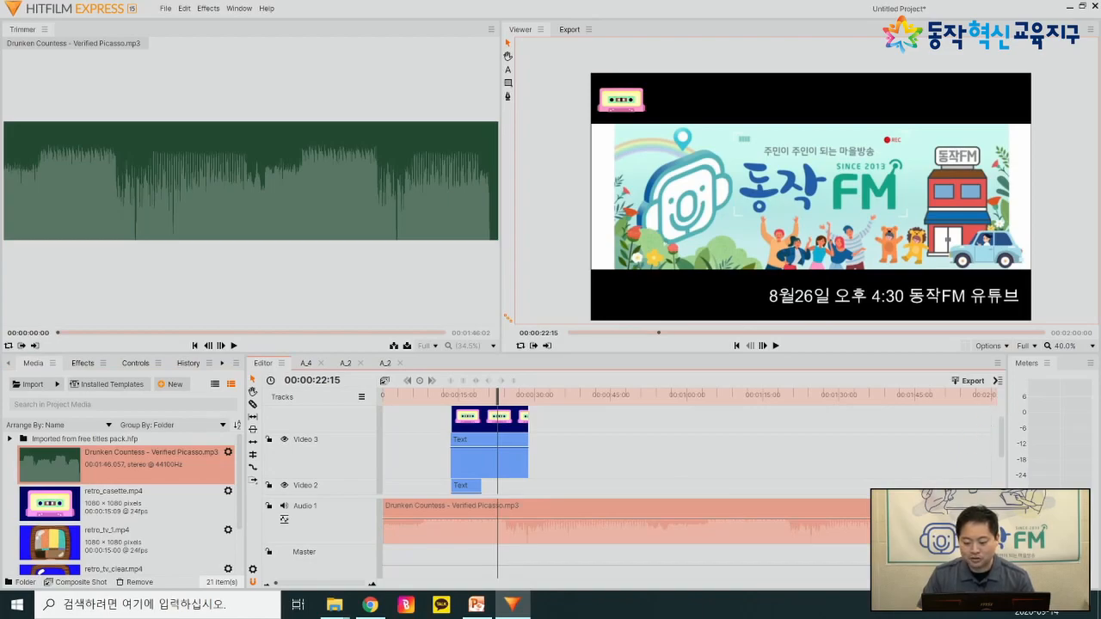
pyautogui.moveTo(918, 523); pyautogui.dragTo(531, 535)
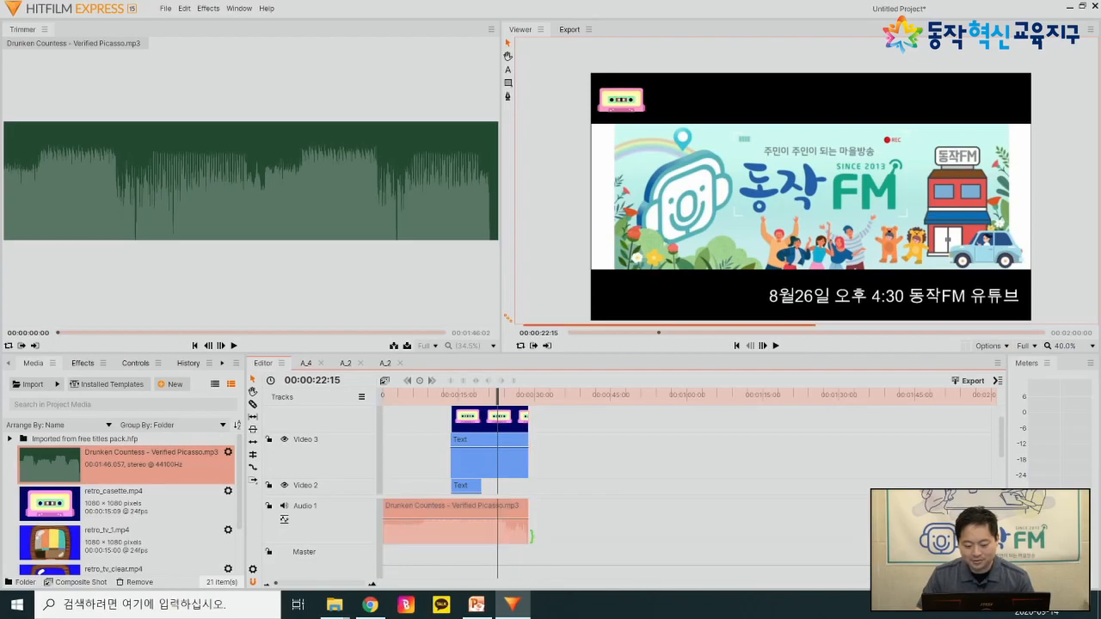
# - Go to the end of the clips at 00:00:28:15 and play the last seconds to check the music's ending
pyautogui.moveTo(496, 395); pyautogui.dragTo(528, 413)
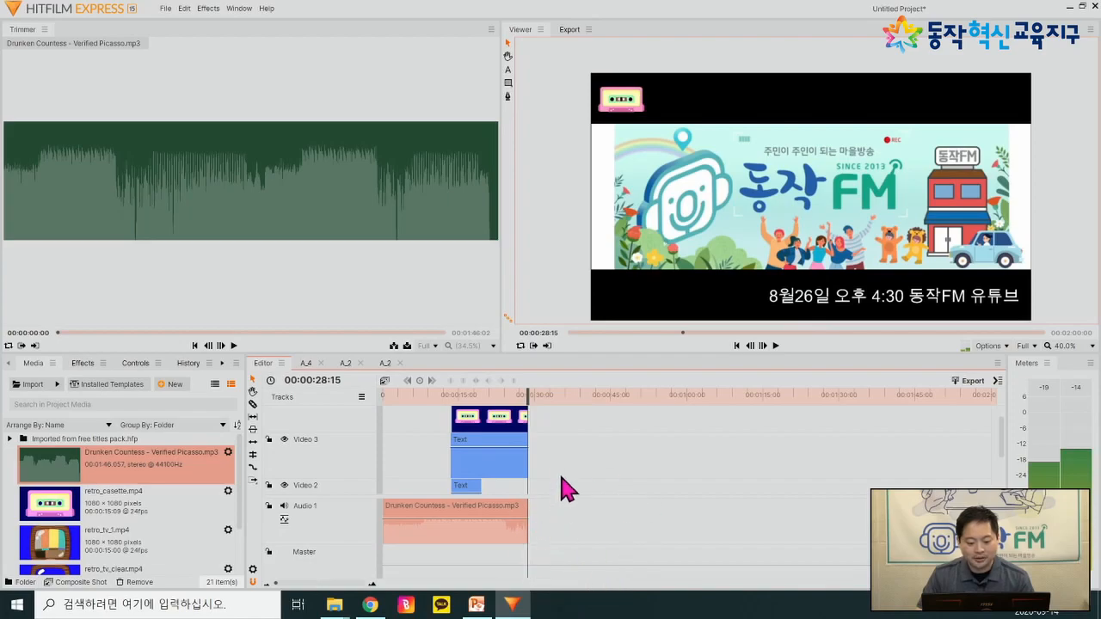
pyautogui.click(511, 398)
pyautogui.press('space')
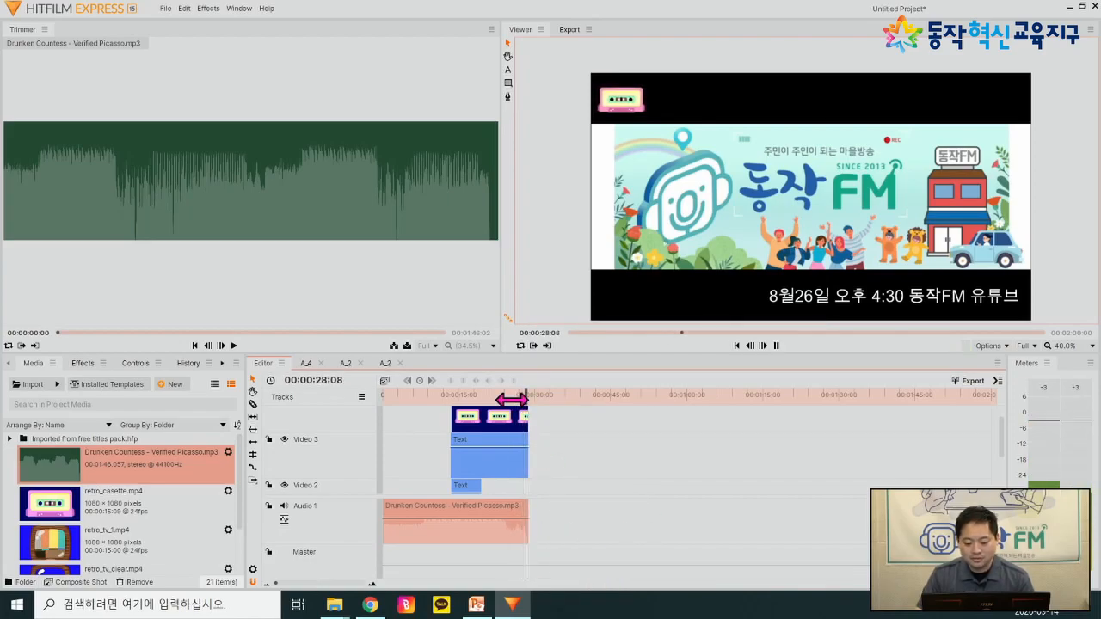
# - Apply the audio Fade transition to the end of the music clip on Audio 1 and lengthen it to 00:00:05:10
pyautogui.click(518, 396)
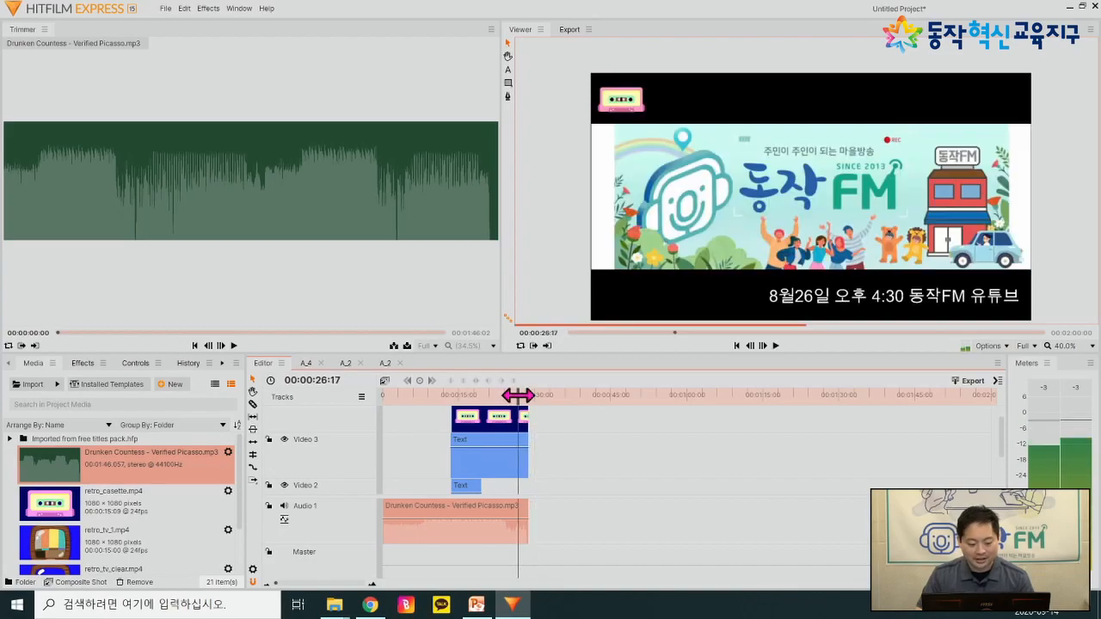
pyautogui.click(99, 365)
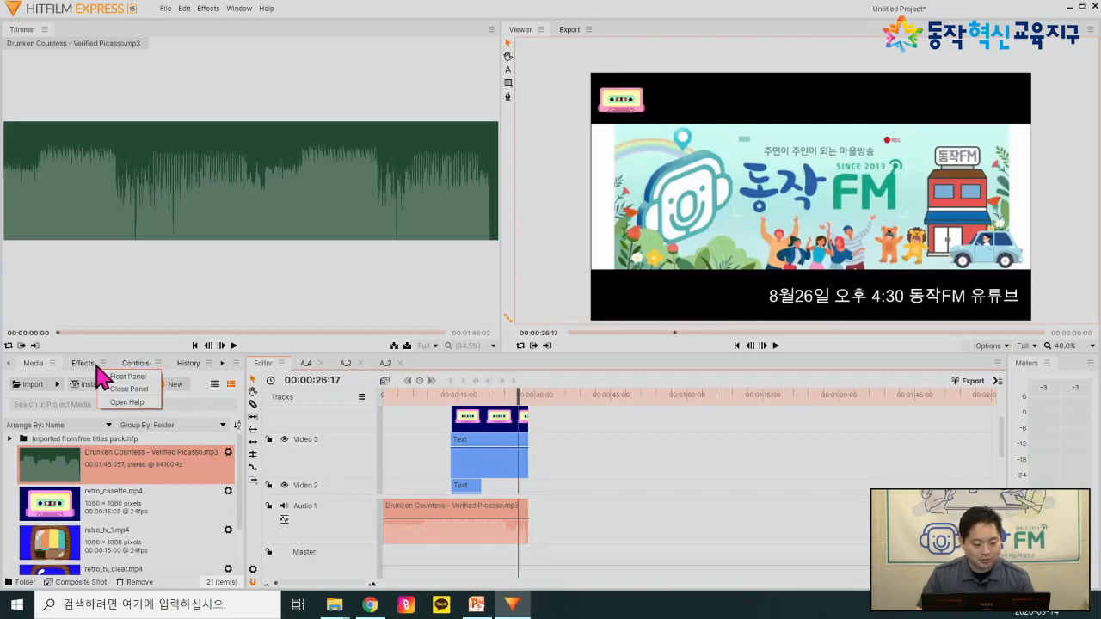
pyautogui.click(82, 363)
pyautogui.doubleClick(54, 384)
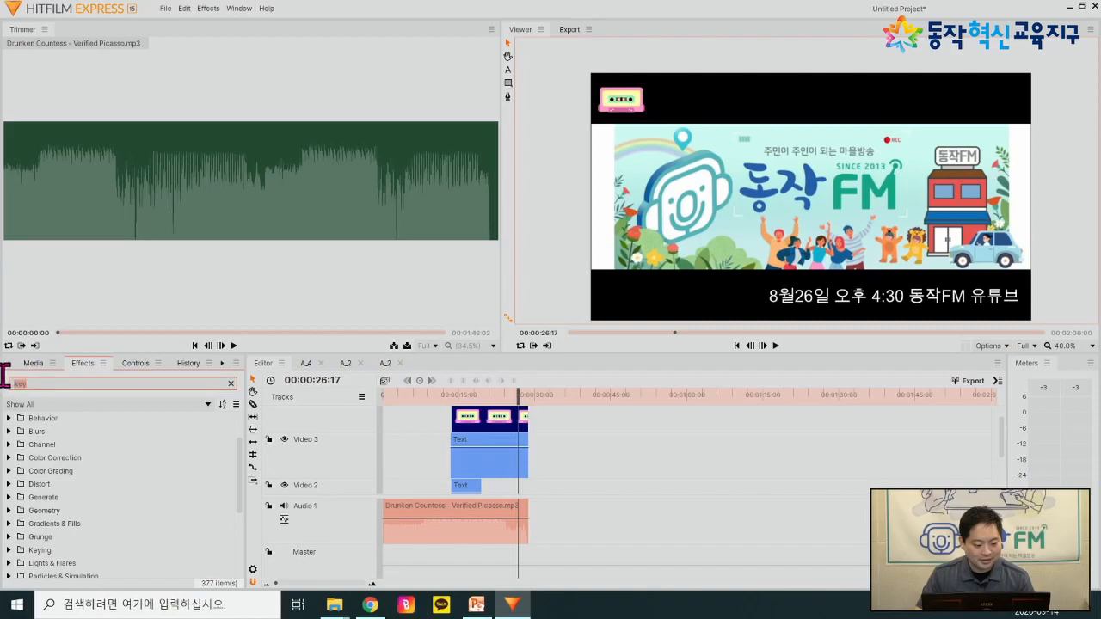
pyautogui.scroll(-3, 198, 524)
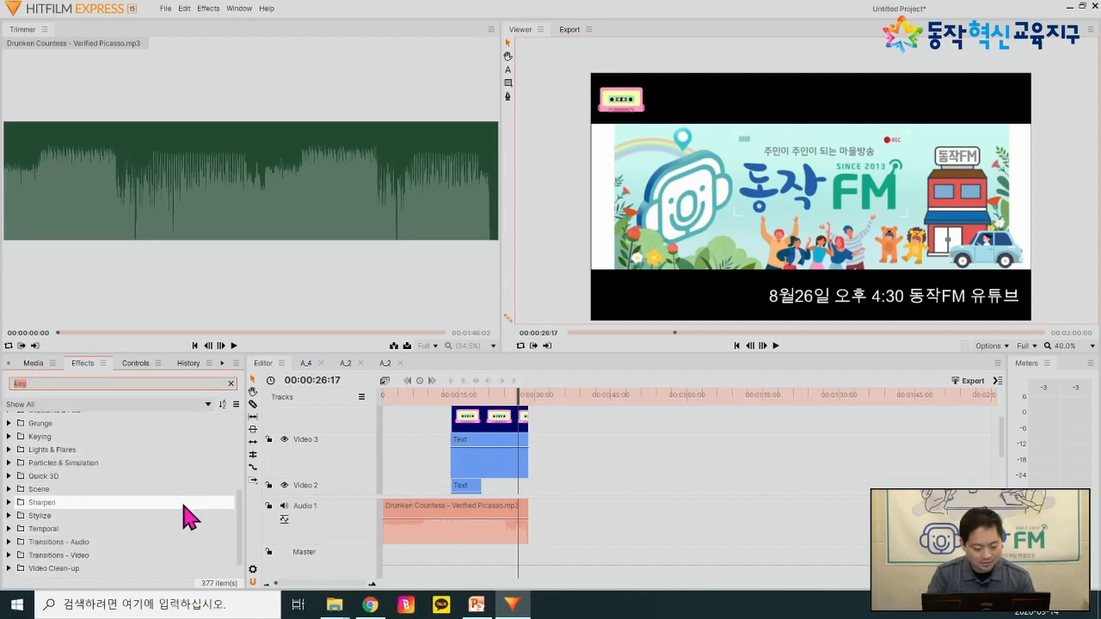
pyautogui.scroll(-9, 134, 484)
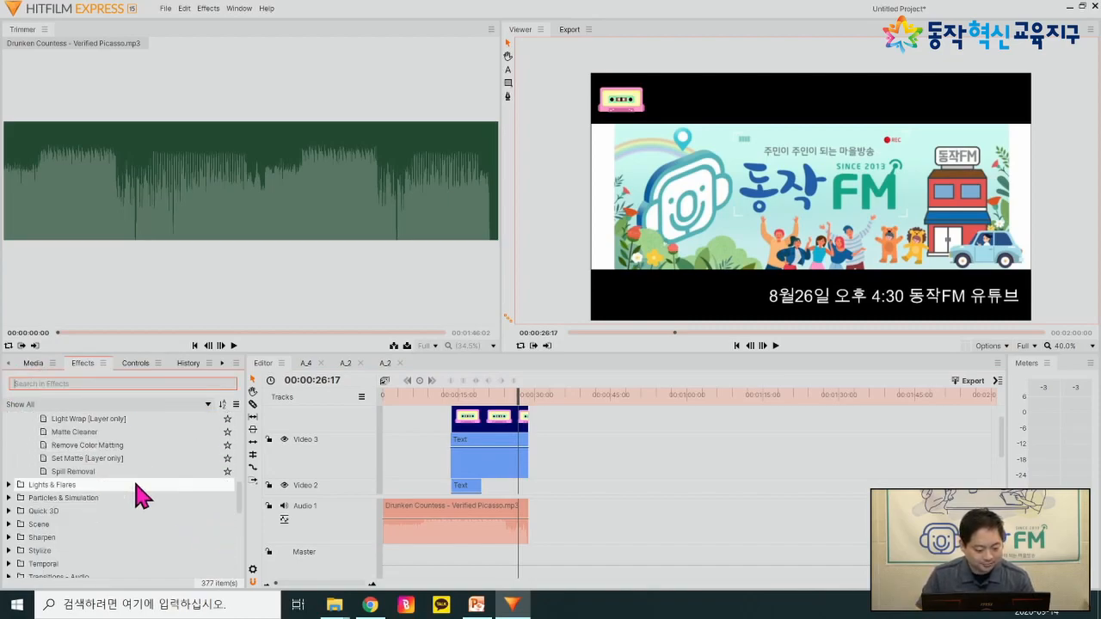
pyautogui.scroll(-3, 137, 499)
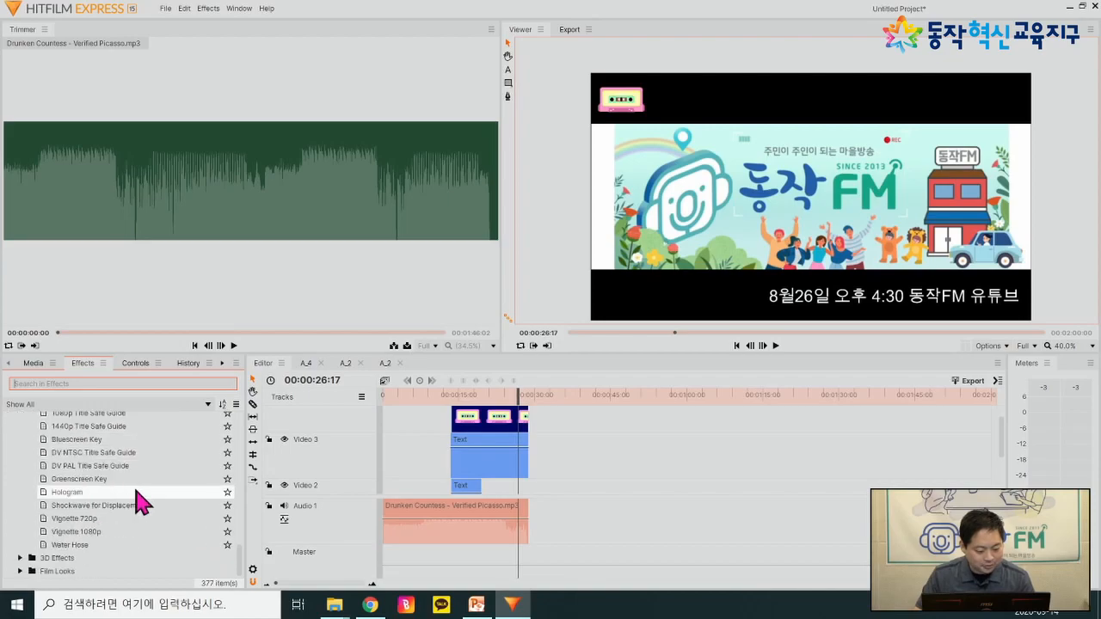
pyautogui.scroll(6, 138, 499)
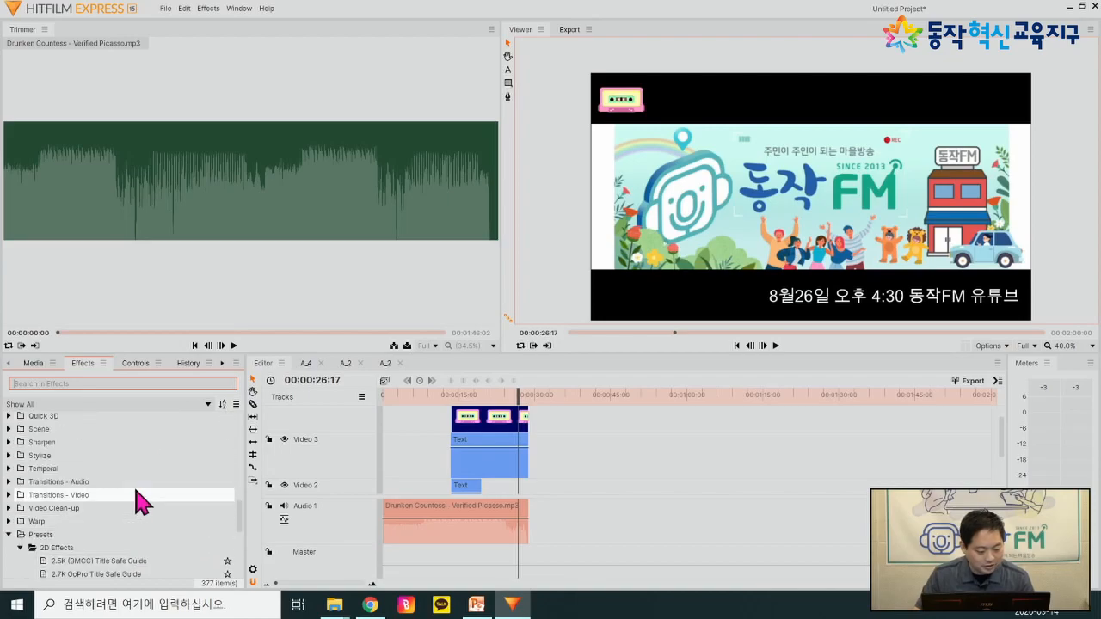
pyautogui.click(9, 483)
pyautogui.moveTo(38, 508); pyautogui.dragTo(502, 506)
# - Play the timeline from 00:00:20:03 to the end of the clips to check the music's fade-out
pyautogui.click(485, 393)
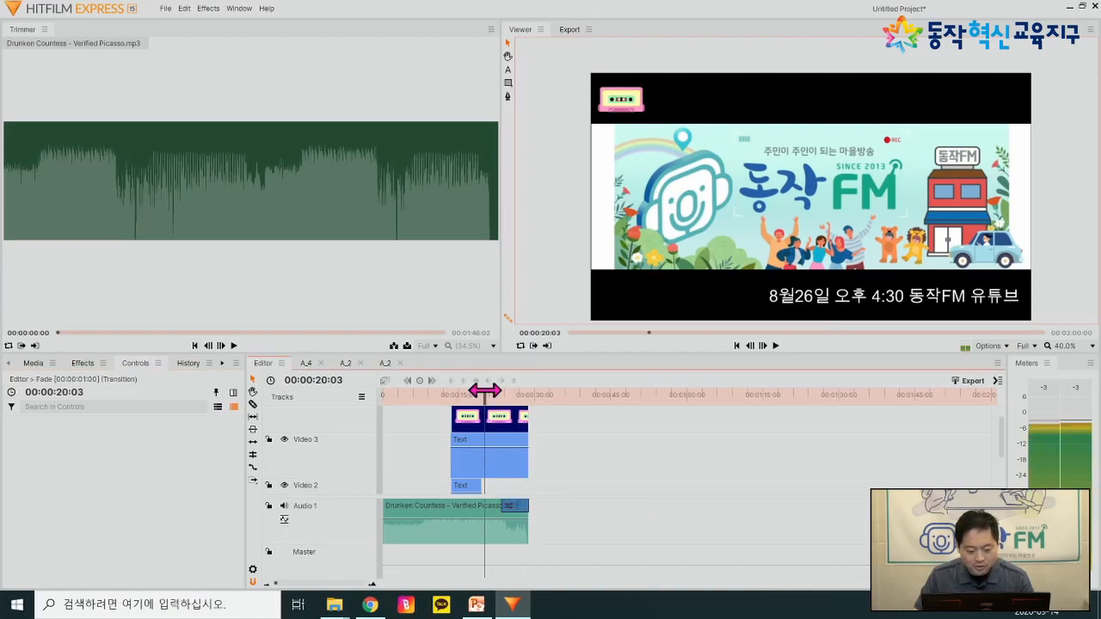
pyautogui.press('space')
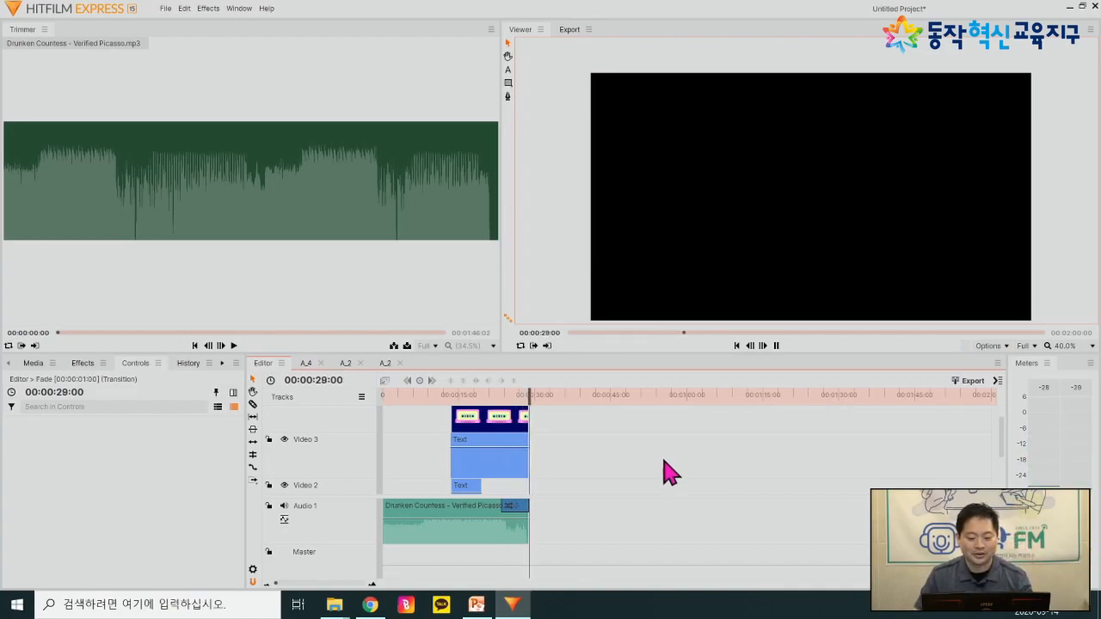
pyautogui.press('space')
# - Go back to 00:00:11:09, inspect the layers of the last A_2 composite shot and return to the Editor timeline
pyautogui.moveTo(529, 395); pyautogui.dragTo(438, 392)
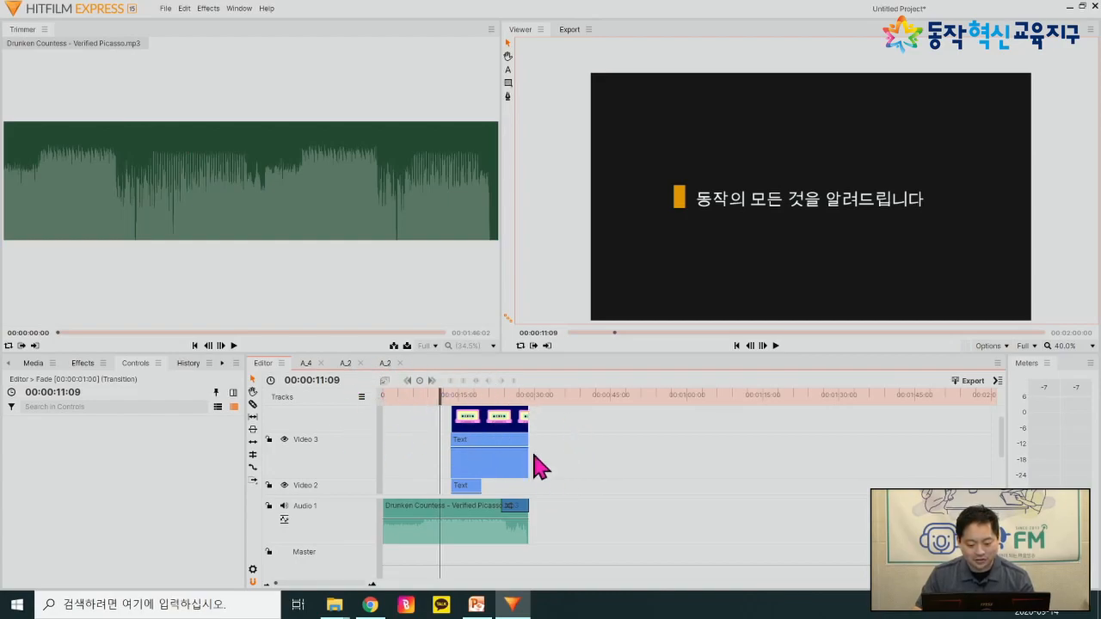
pyautogui.click(266, 363)
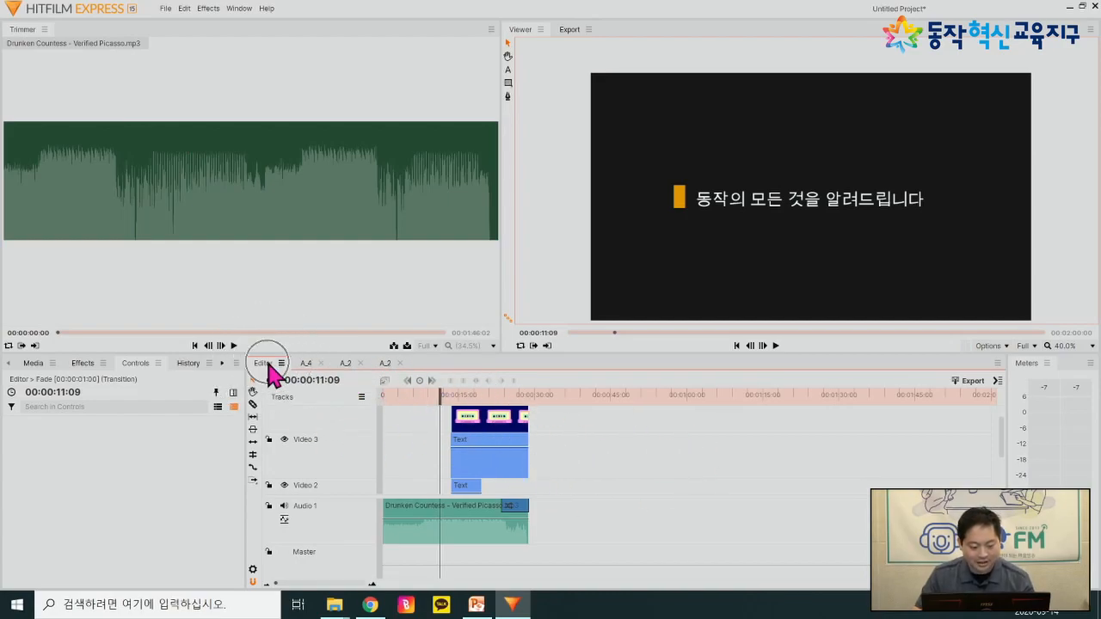
pyautogui.click(385, 363)
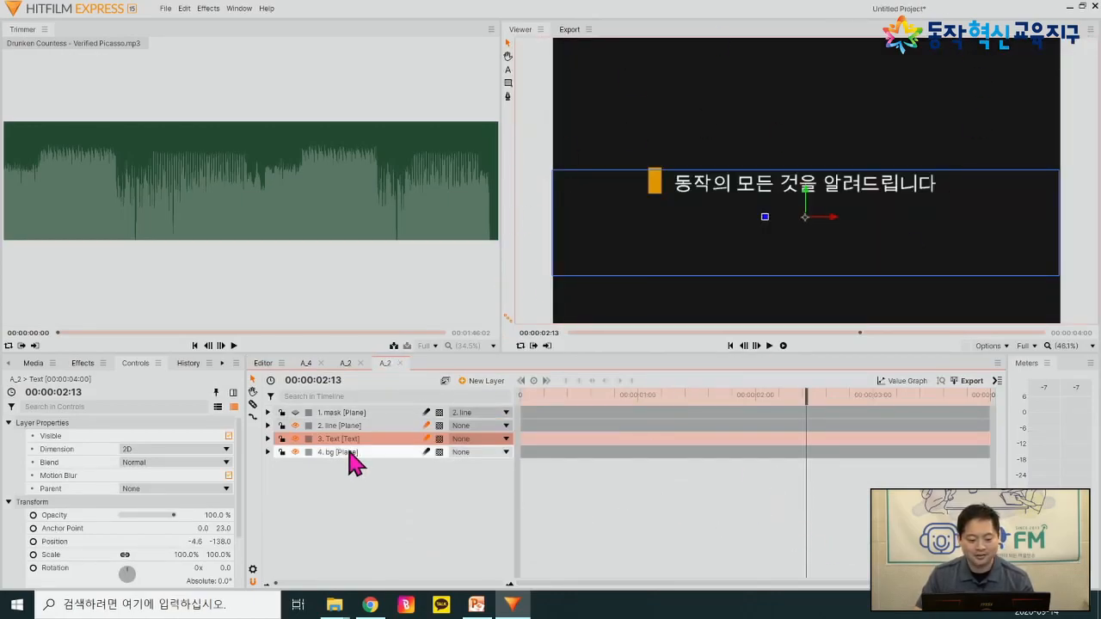
pyautogui.click(263, 364)
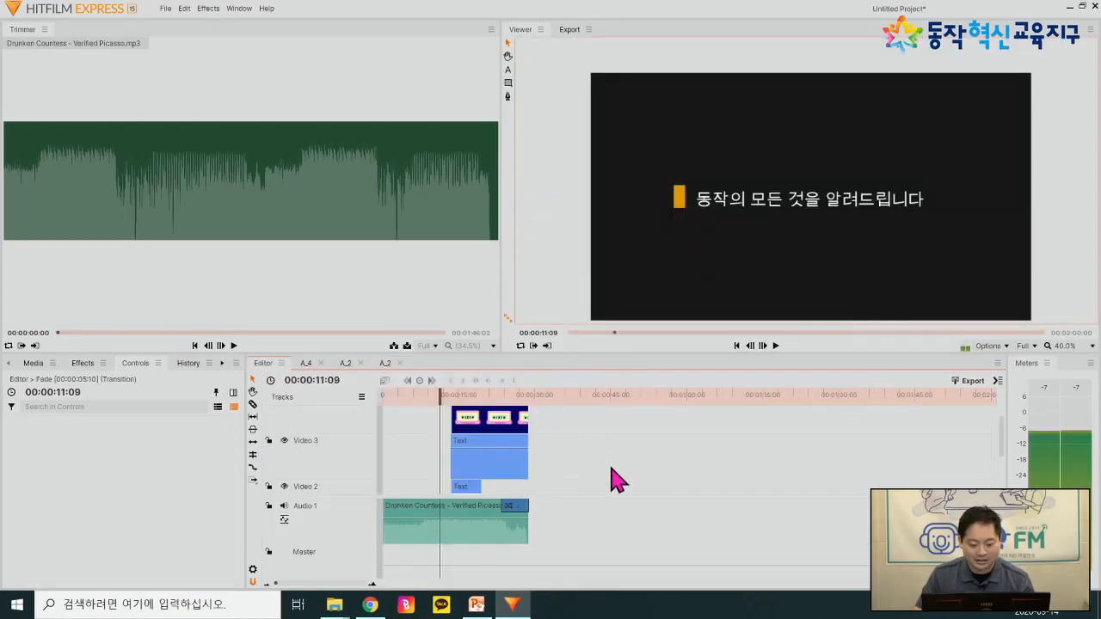
# - Export the video as an MP4 file named 동작FM방송 홍보 in the Exports folder
pyautogui.click(165, 9)
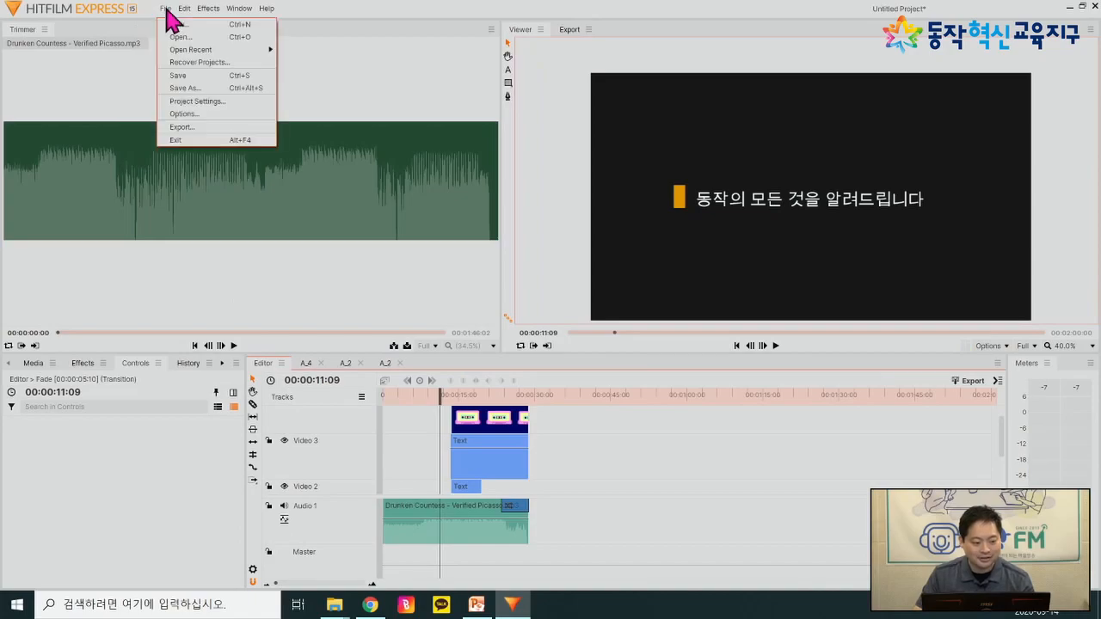
pyautogui.click(207, 128)
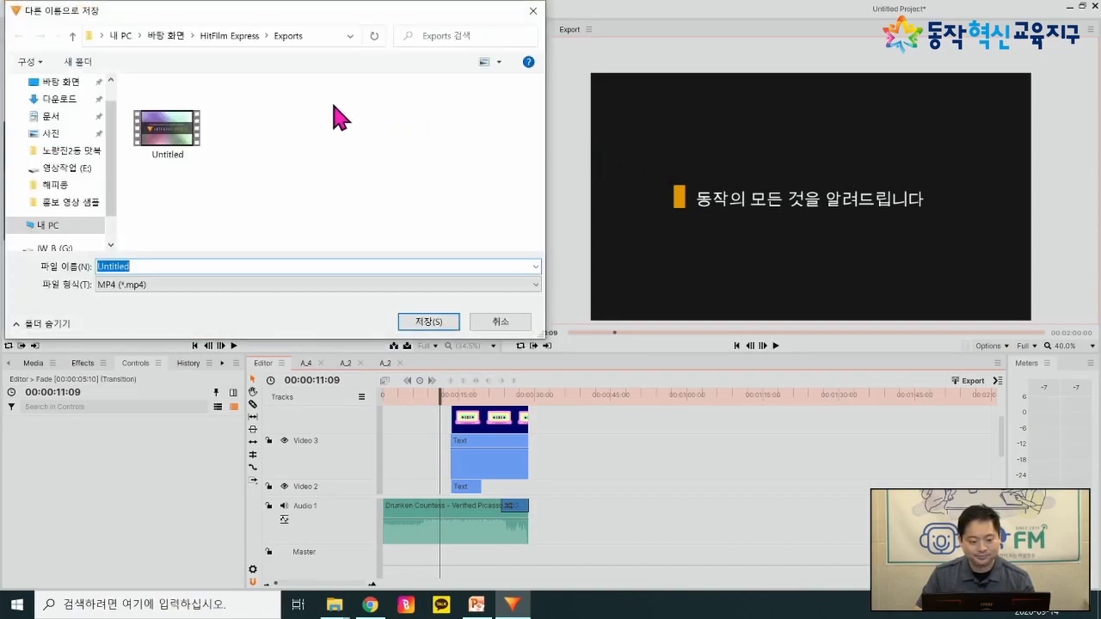
pyautogui.click(181, 112)
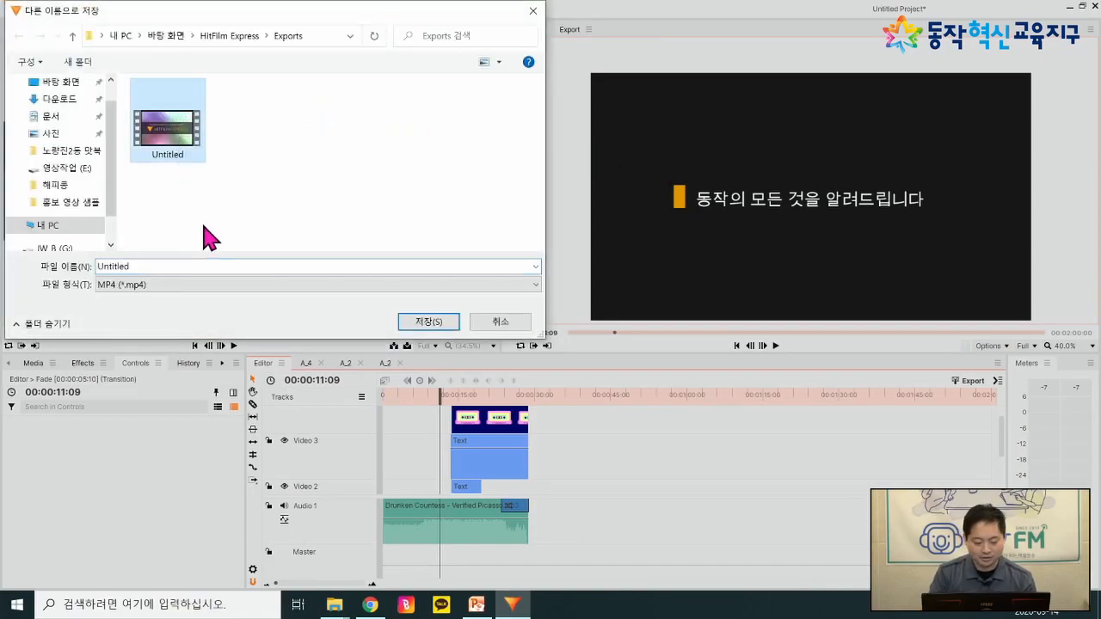
pyautogui.doubleClick(140, 266)
pyautogui.write('eh')
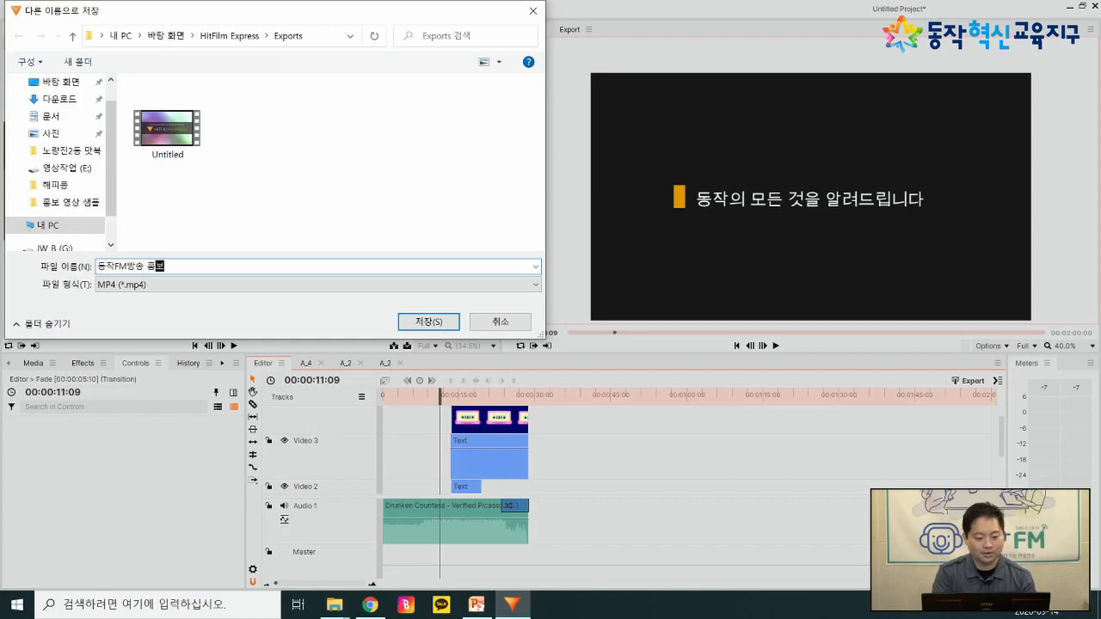
pyautogui.click(415, 323)
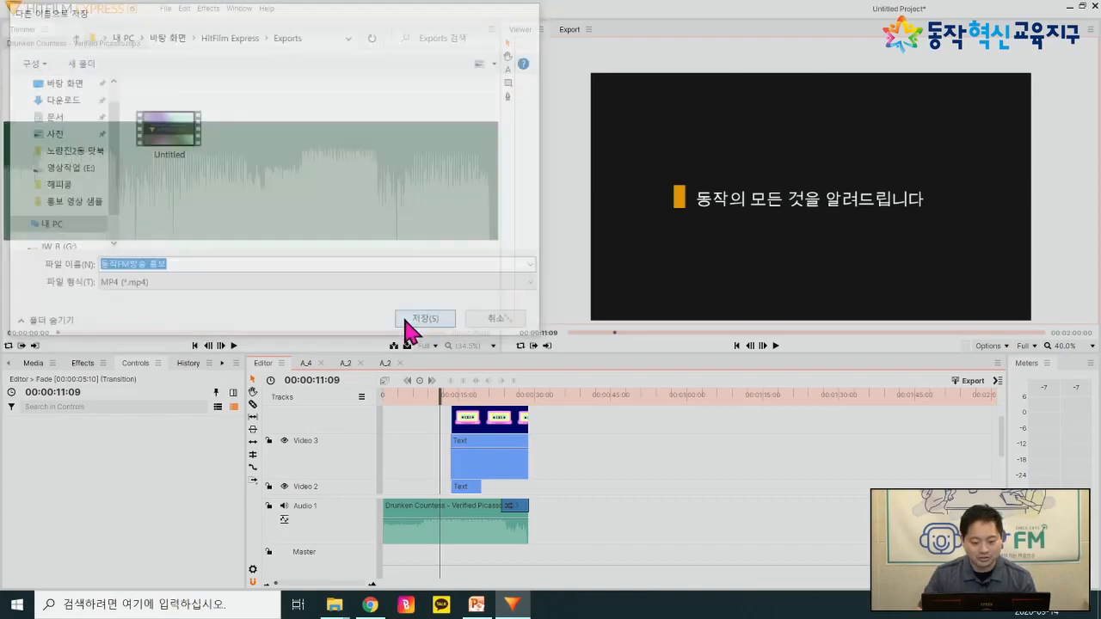